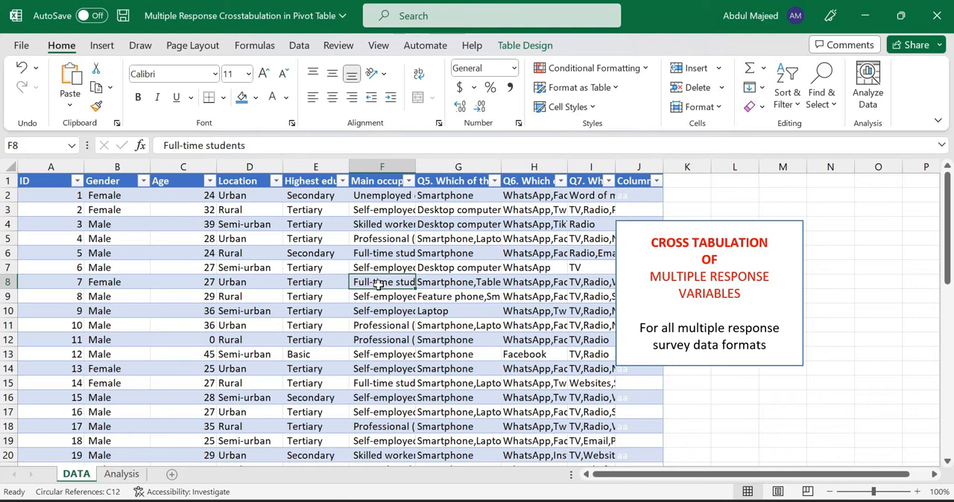
Widen the Q5 devices column so that its comma-separated answers can be read
click(451, 180)
click(534, 179)
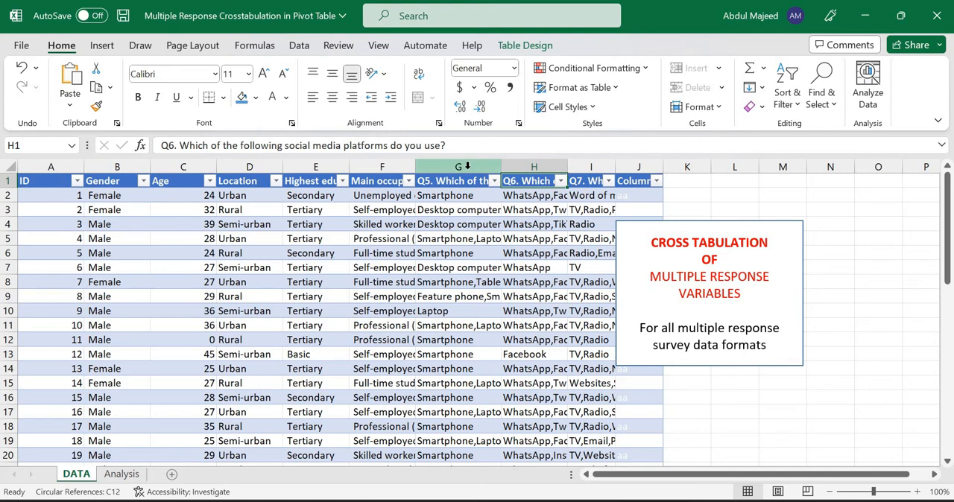
click(468, 165)
drag(564, 157, 564, 159)
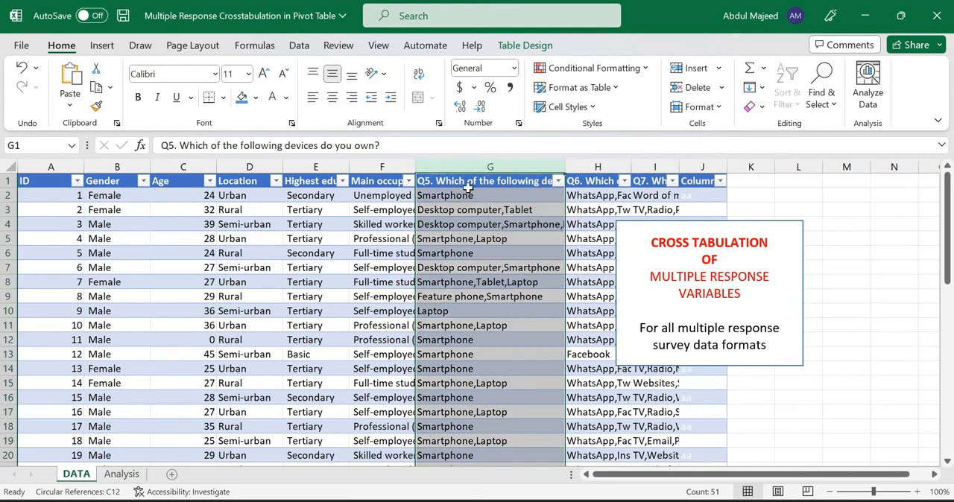
Review the demographic column headings in the survey table, from Gender through Main occupation, up to the Q5 devices question
click(450, 221)
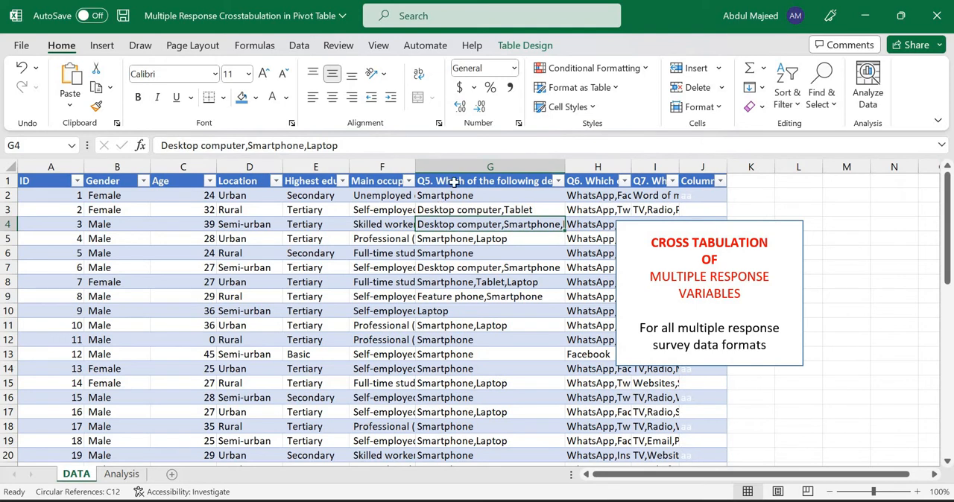
key(ctrl+Up)
click(368, 181)
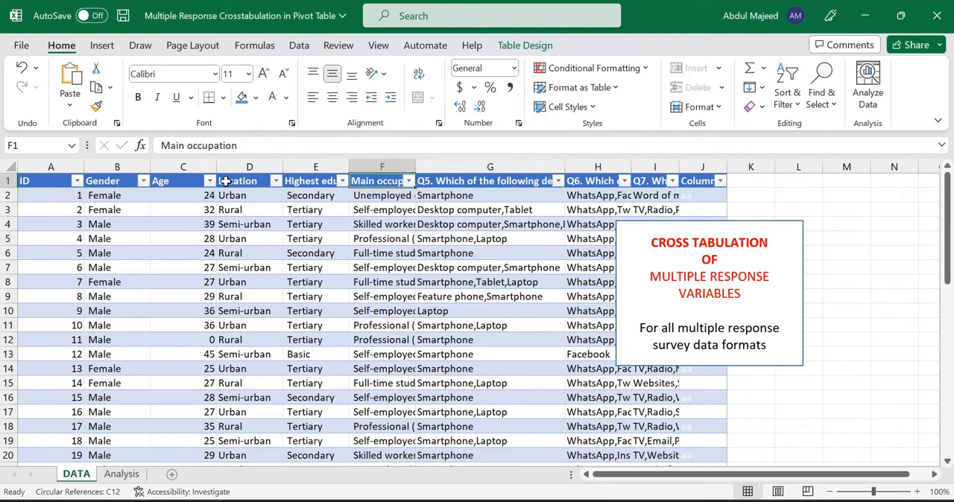
click(109, 182)
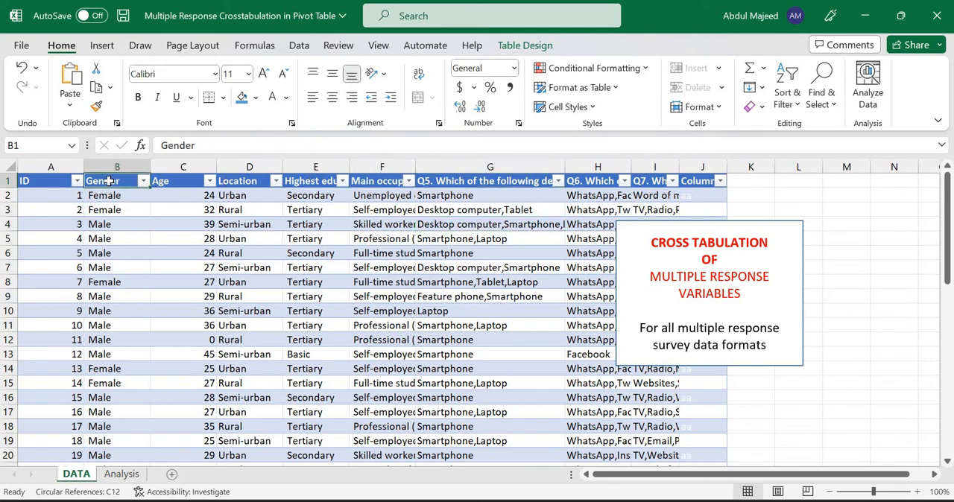
key(Down)
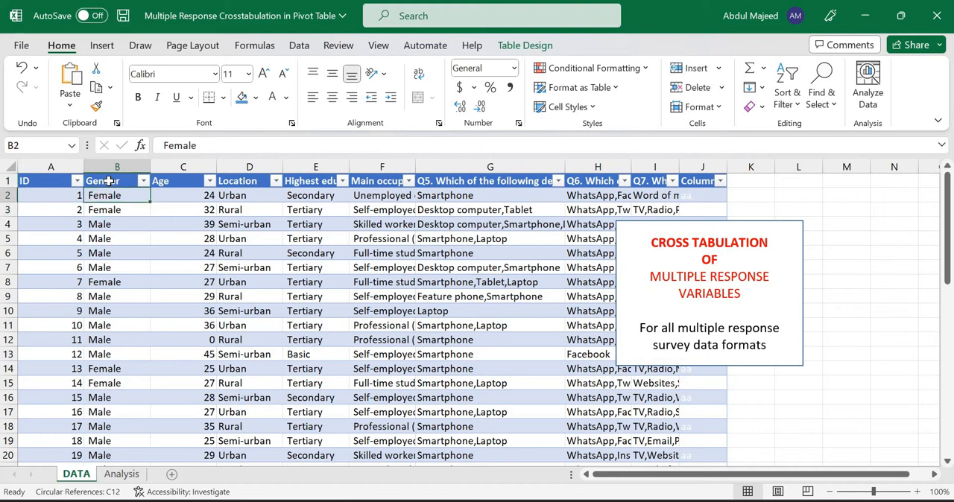
key(Up)
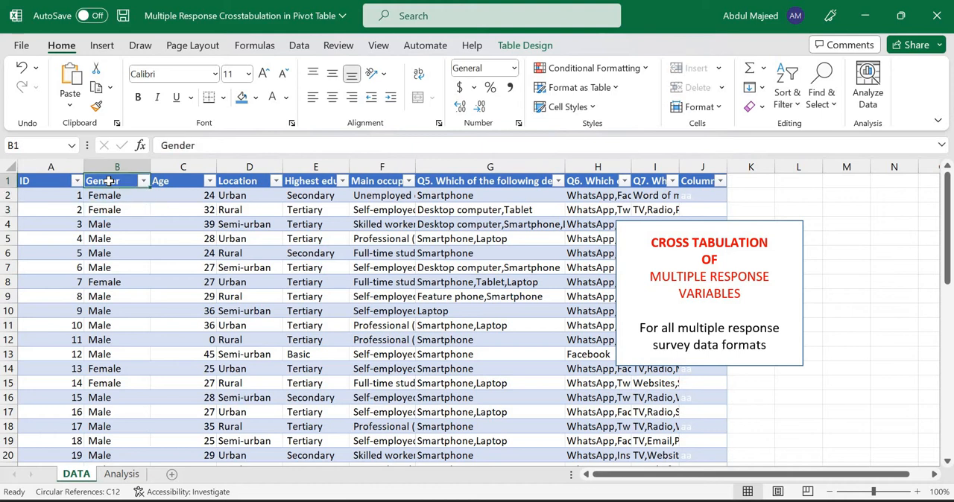
key(Right)
key(Right)
key(Right)
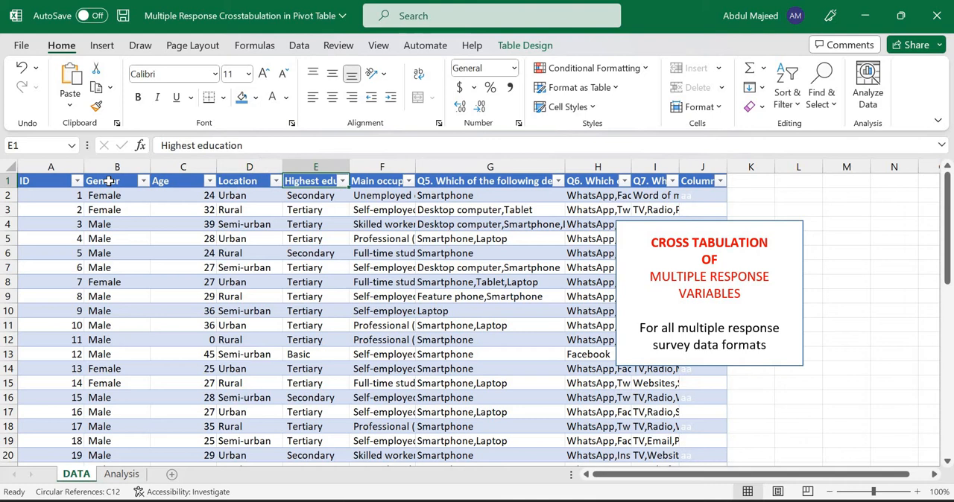
key(Right)
key(Right)
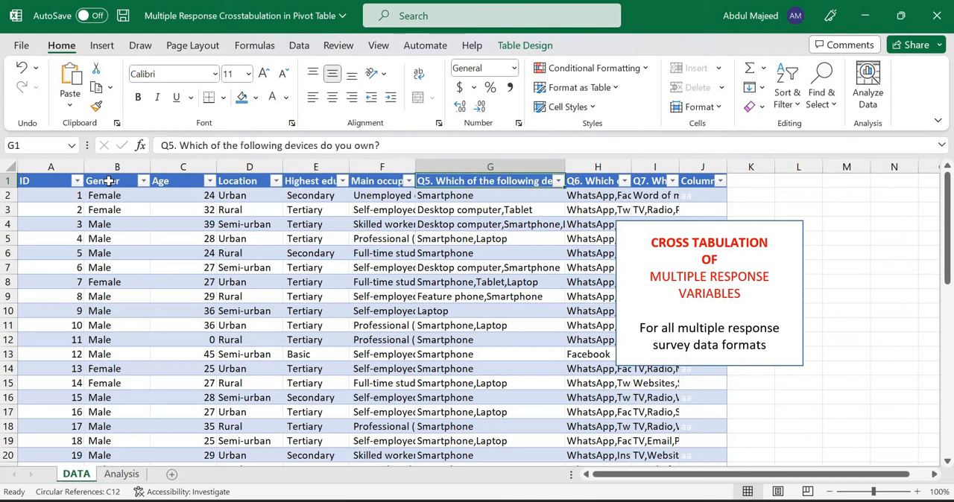
Examine the multiple-response questions Q5, Q6 and Q7 and how their answers are stored in the cells
click(493, 170)
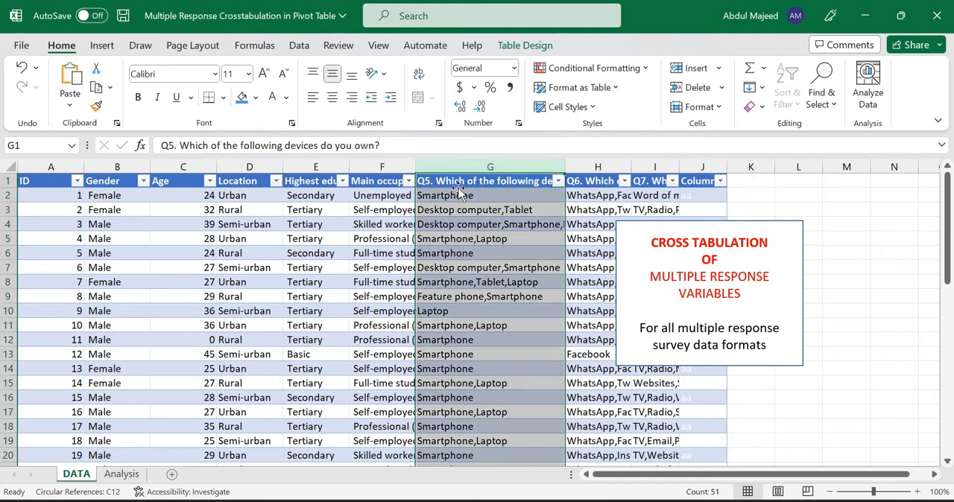
click(441, 183)
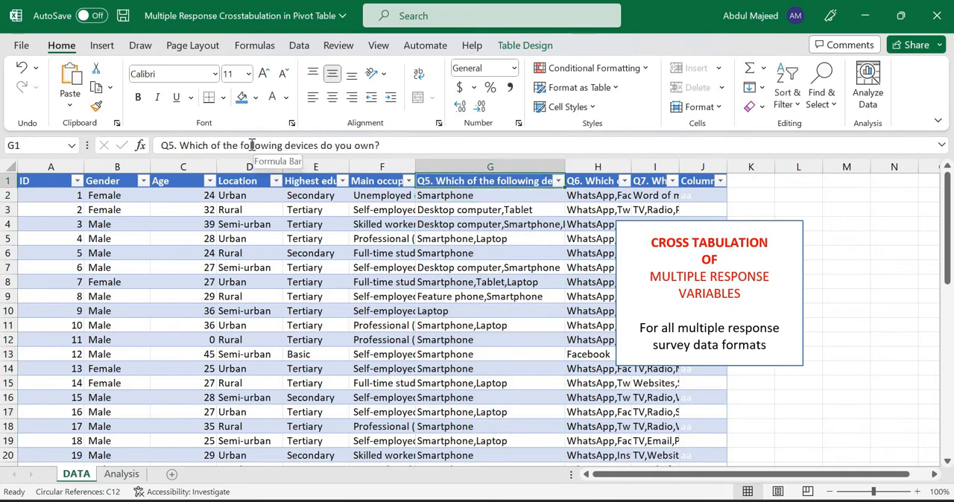
click(442, 159)
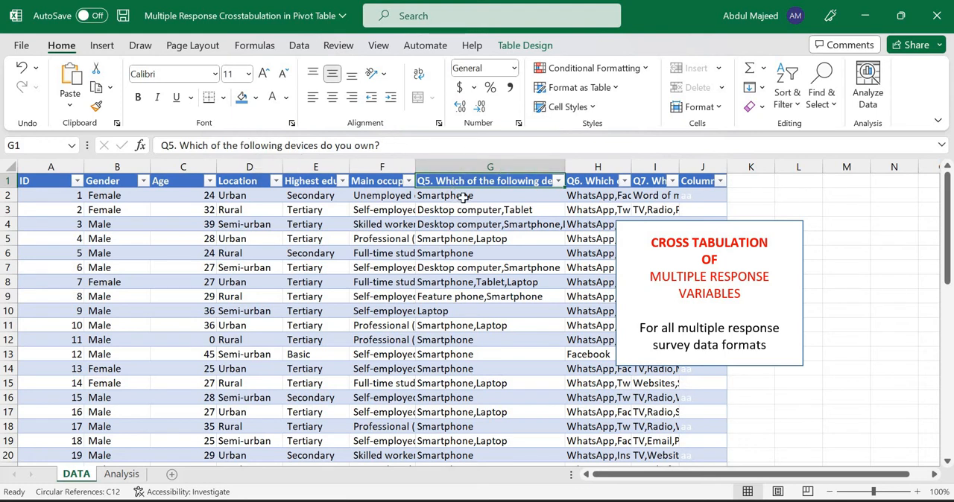
click(439, 195)
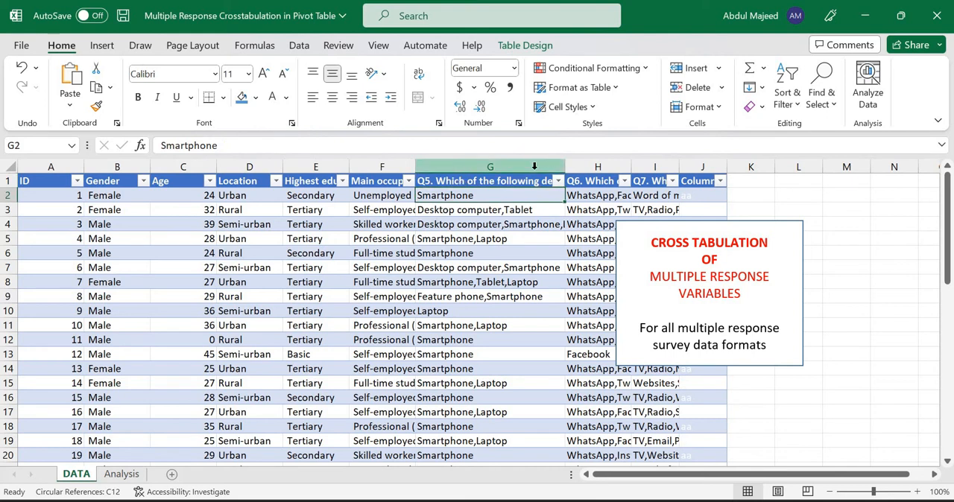
click(587, 180)
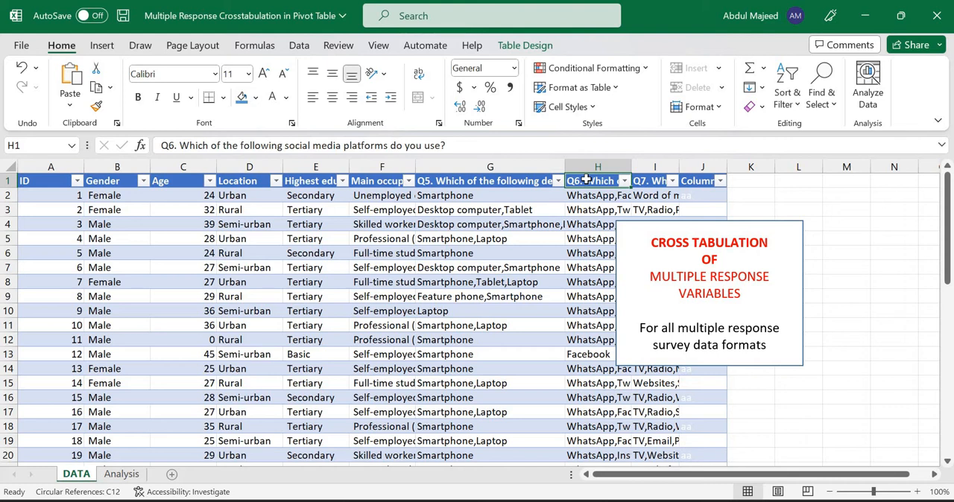
key(Right)
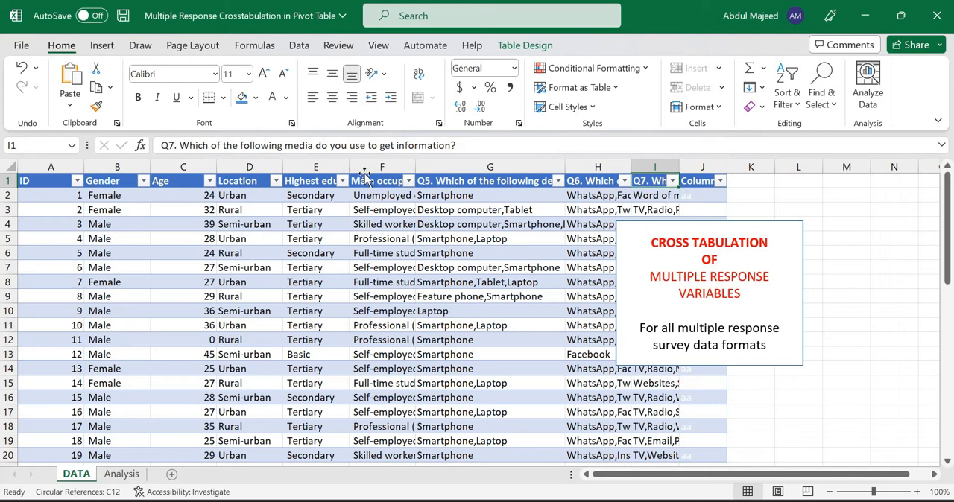
key(Down)
key(Down)
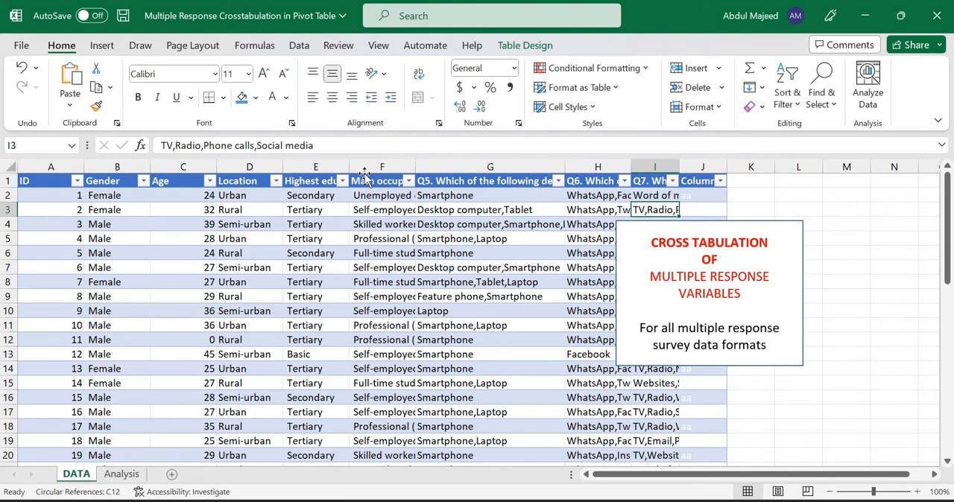
Move the cross tabulation text box off the Q6 and Q7 data onto the empty columns beside the table
drag(454, 169, 637, 179)
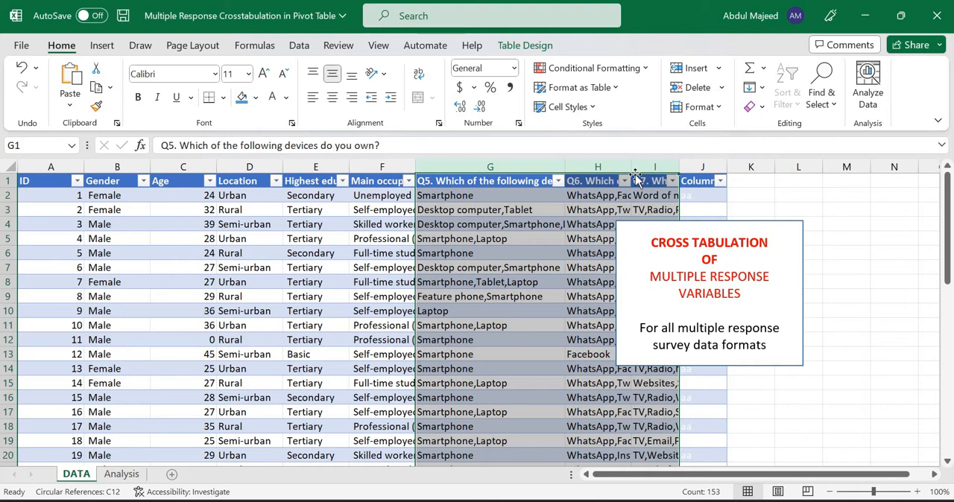
drag(649, 224, 823, 205)
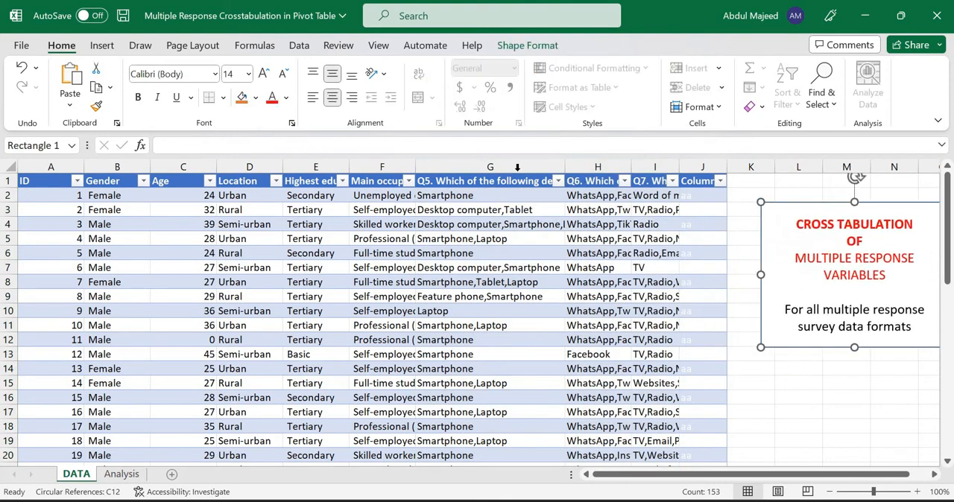
click(478, 168)
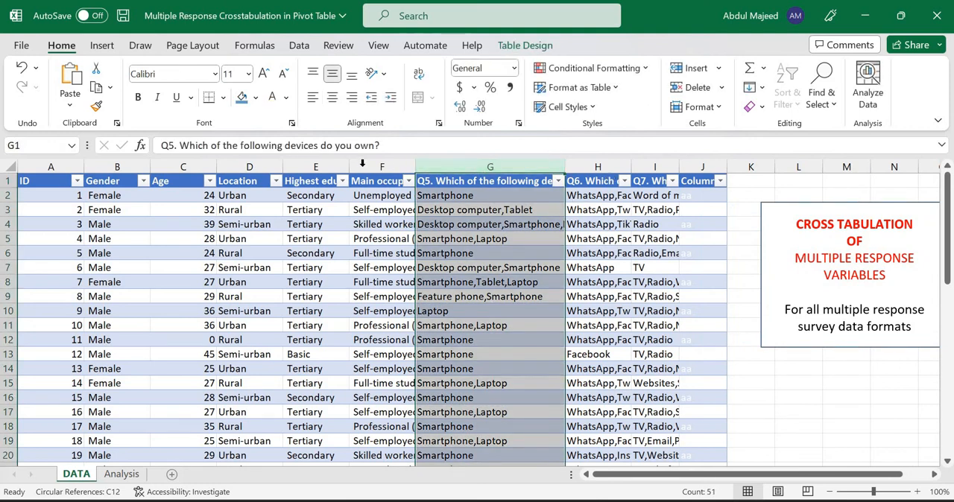
Load the survey table into the Power Query Editor and rename its query as DATA
click(97, 180)
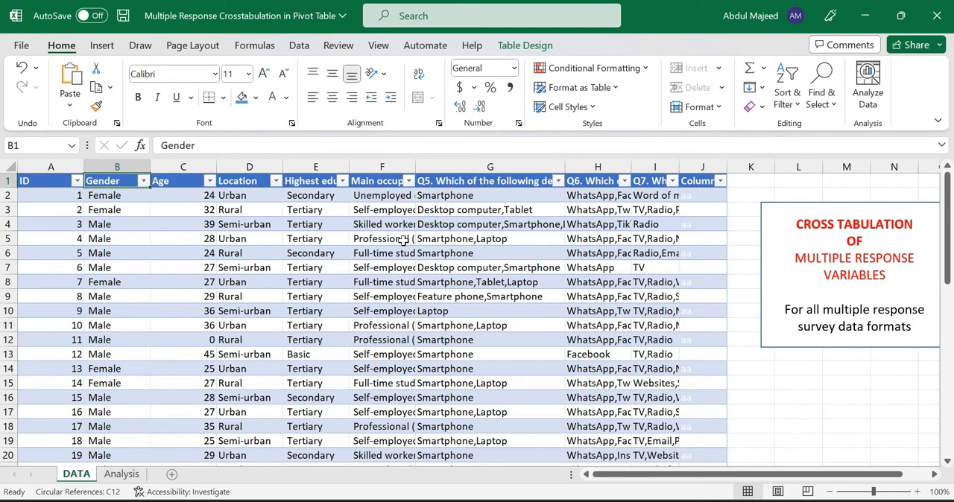
click(463, 193)
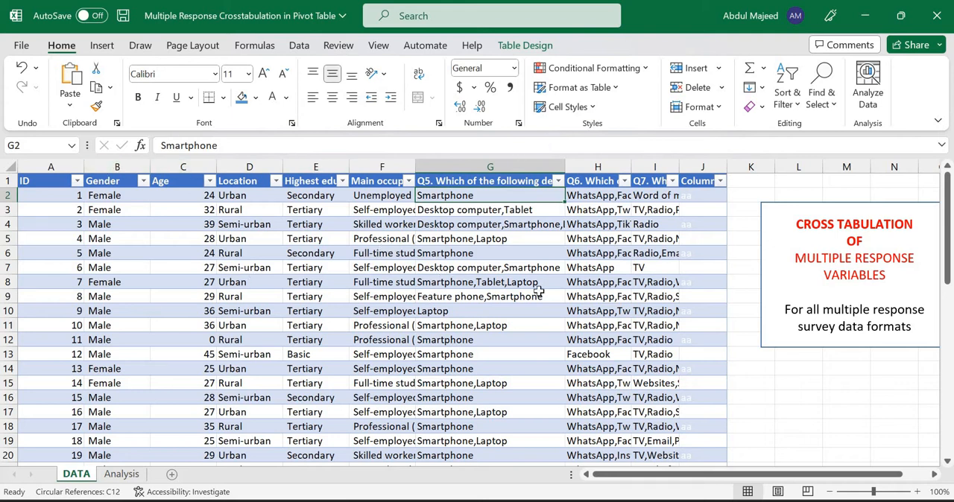
click(300, 47)
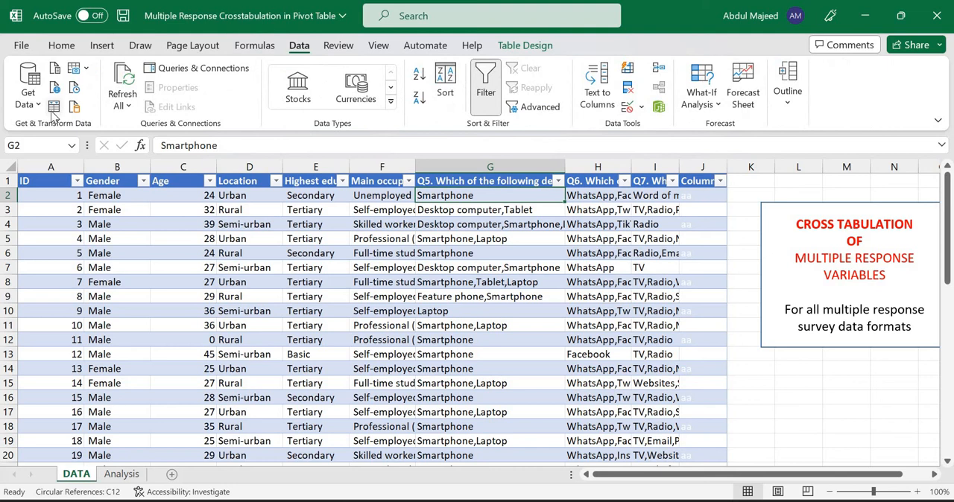
click(53, 109)
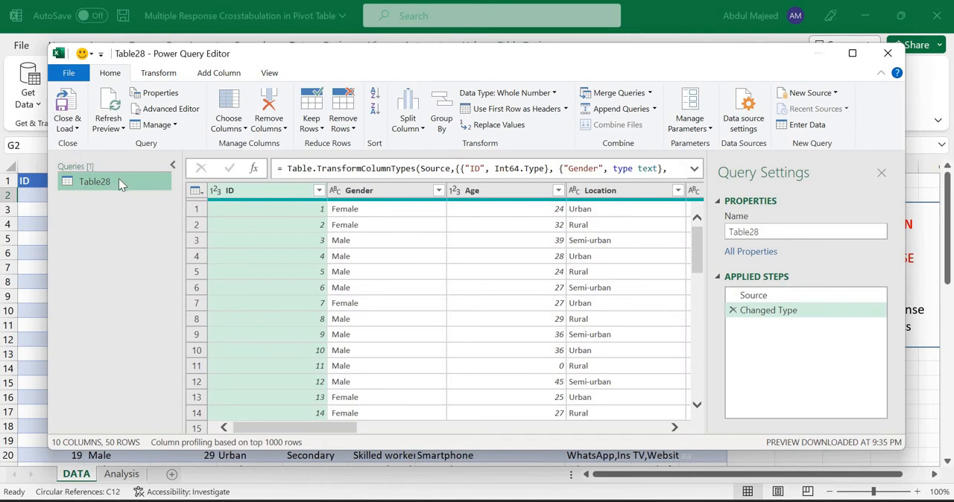
double_click(119, 181)
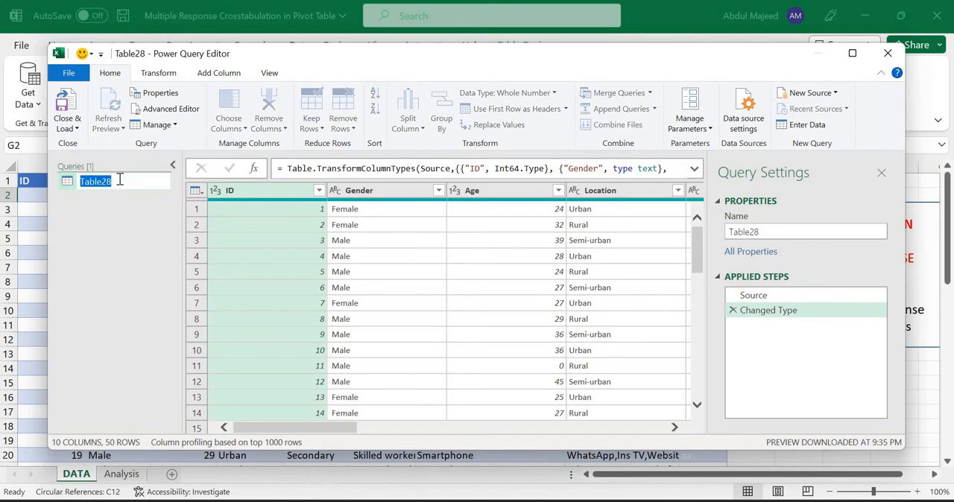
text(DATA)
key(Return)
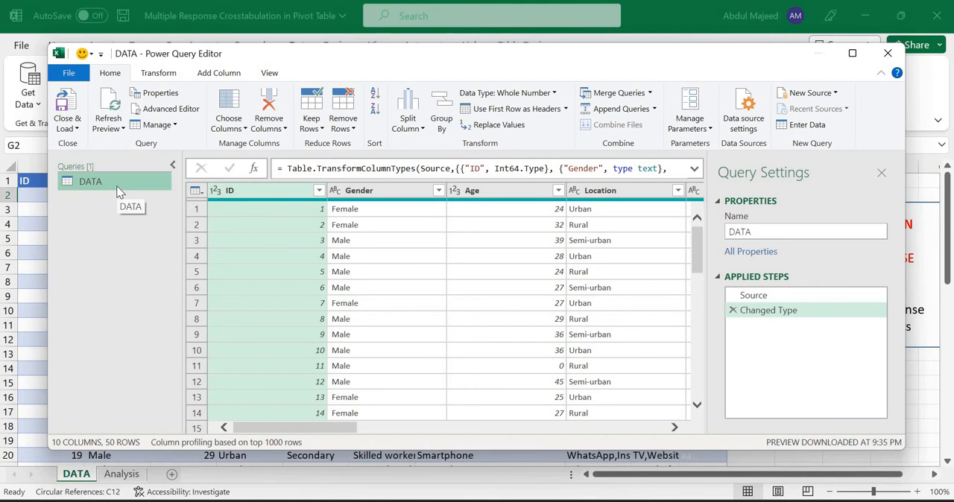
Duplicate the DATA query and rename the copy as "Q5 Devices they own"
right_click(117, 186)
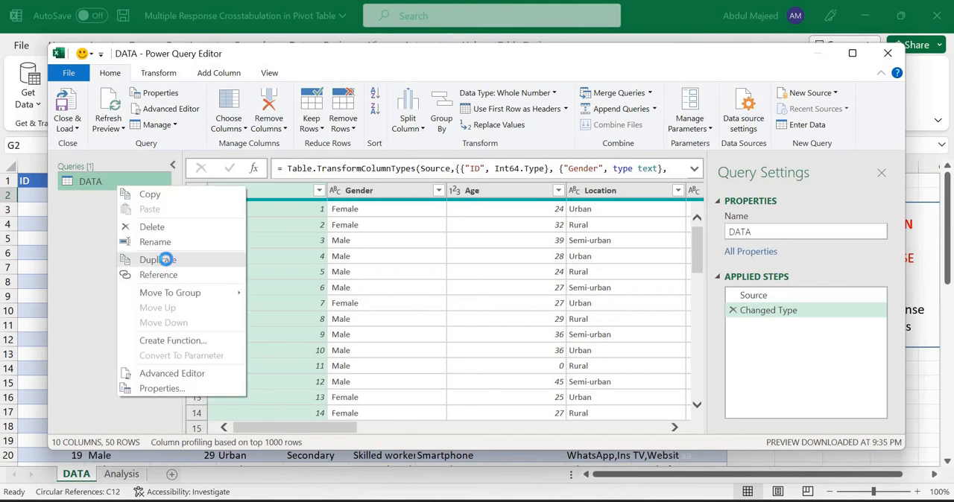
click(165, 259)
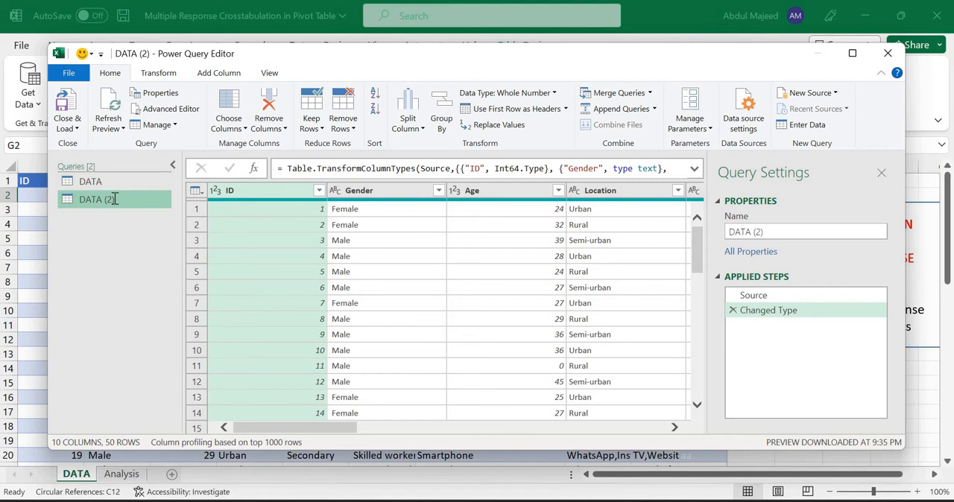
double_click(115, 199)
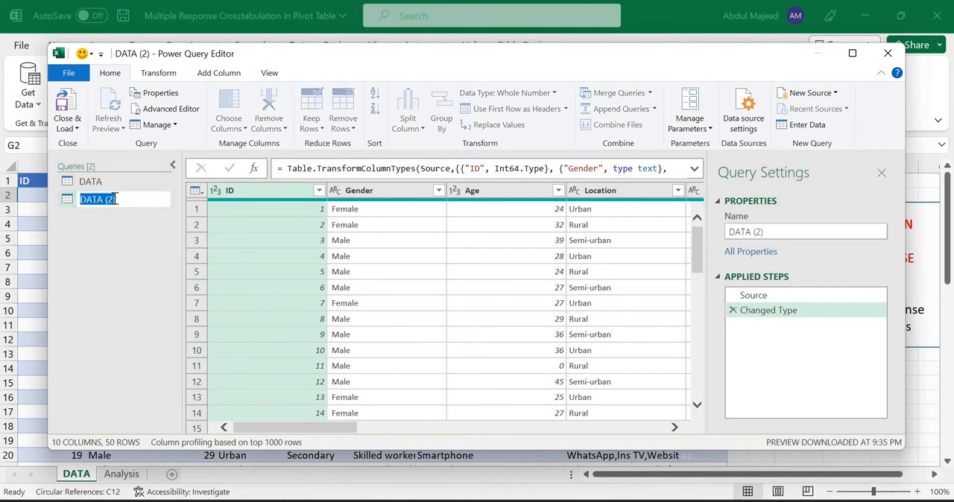
drag(290, 431, 145, 266)
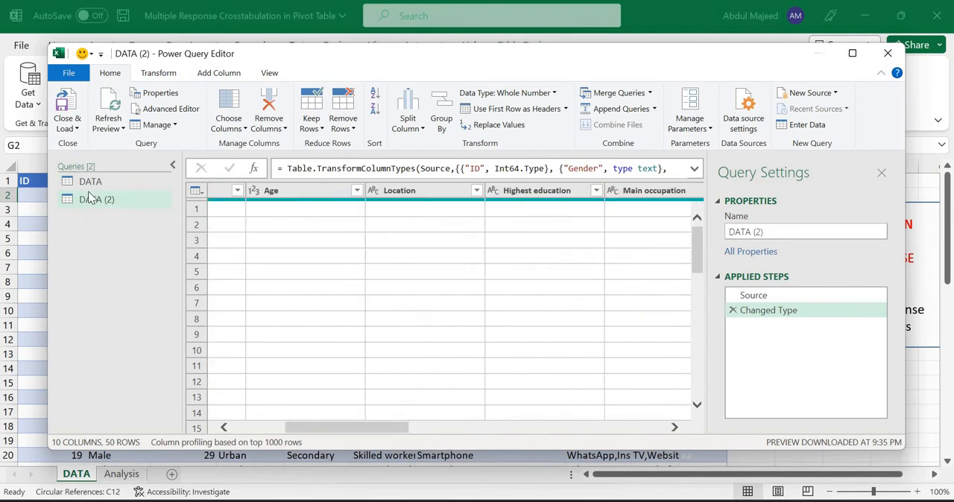
drag(100, 209, 95, 205)
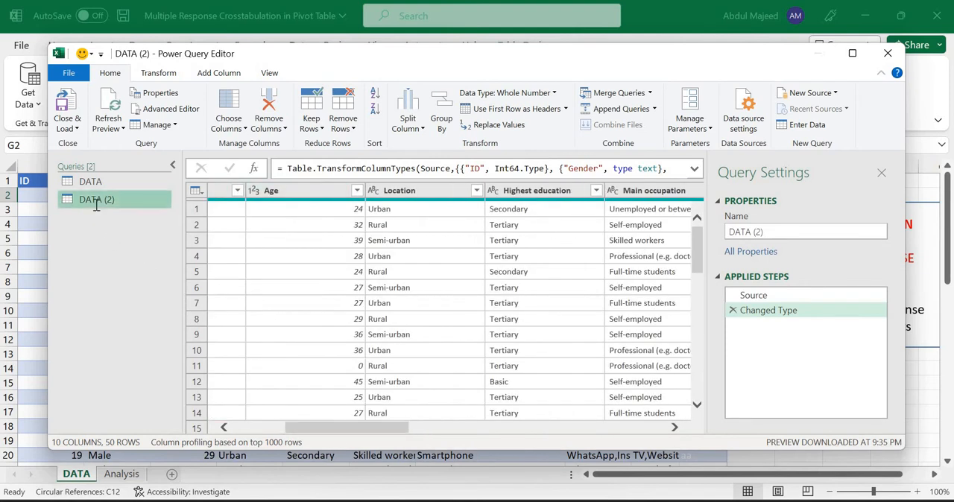
double_click(96, 200)
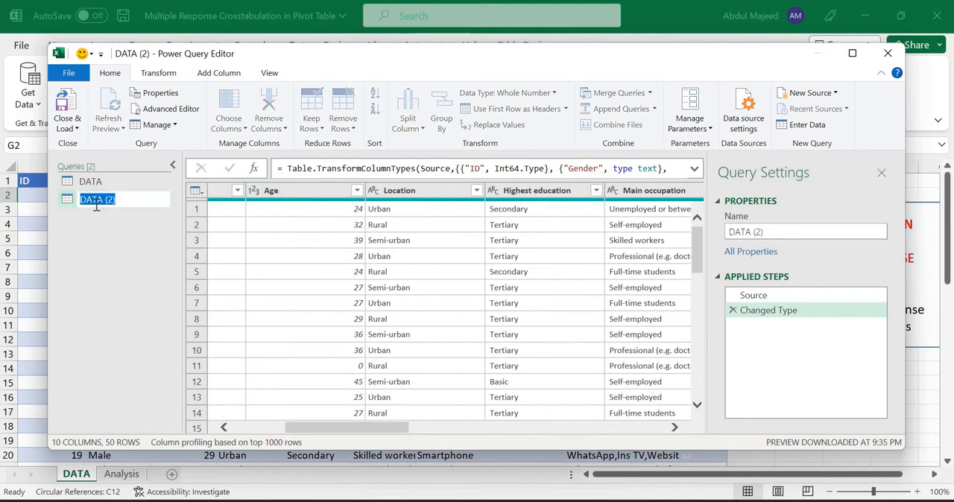
text(Q5 Devices they own)
key(Return)
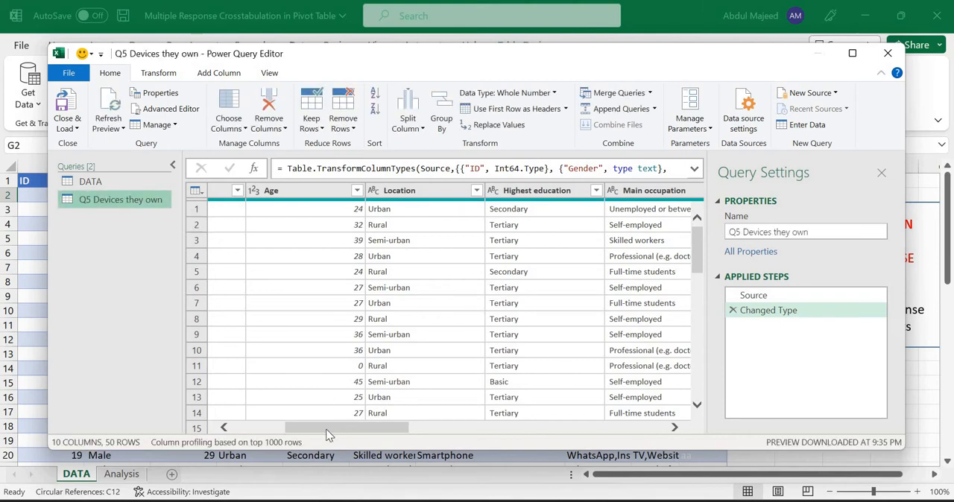
Look through the Q5 devices query's columns, from ID and the demographic fields to the multiple-response questions and Column1
drag(325, 429, 647, 405)
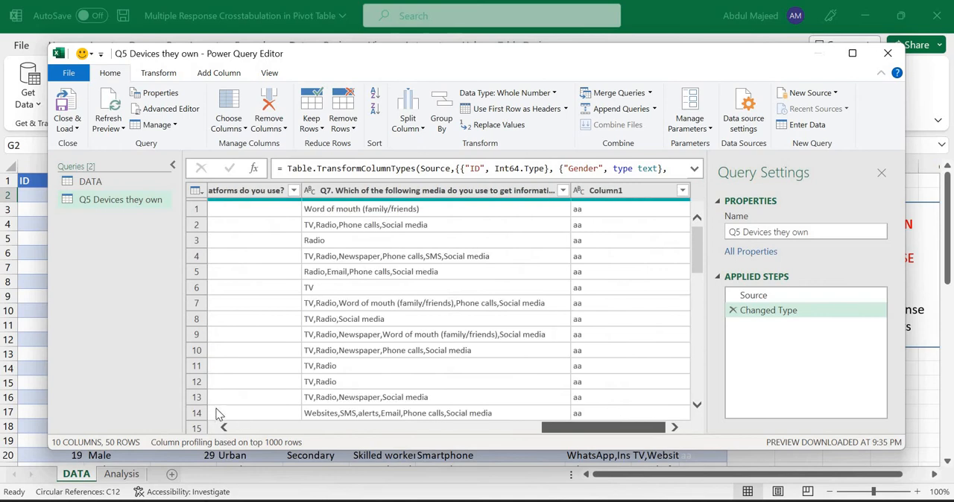
drag(266, 398, 233, 319)
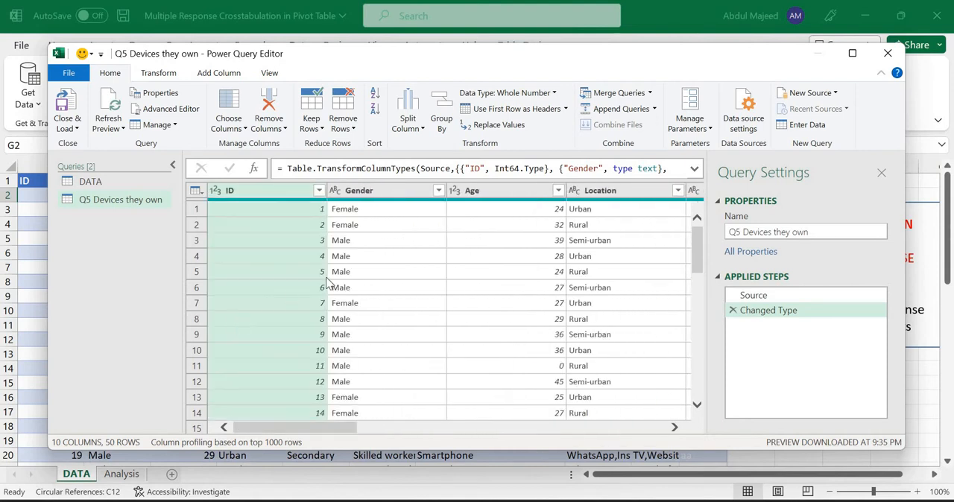
click(390, 193)
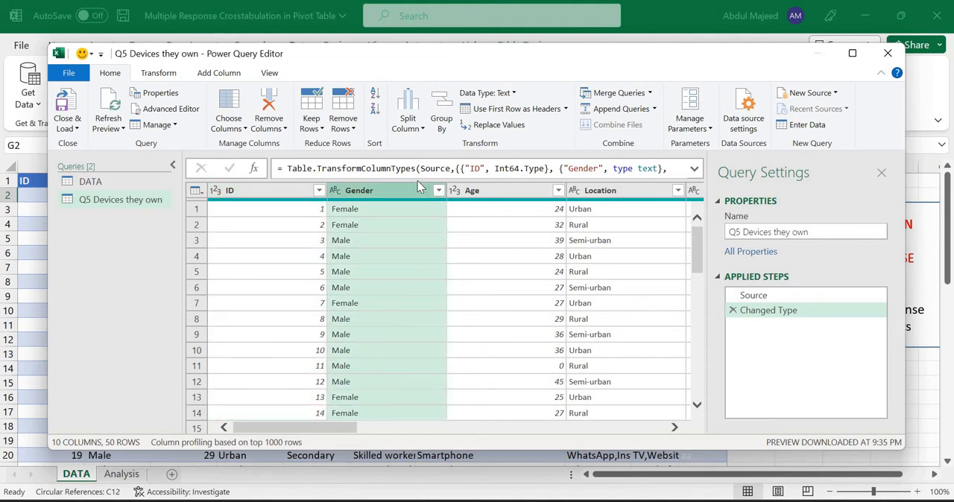
click(604, 192)
key(Right)
key(Right)
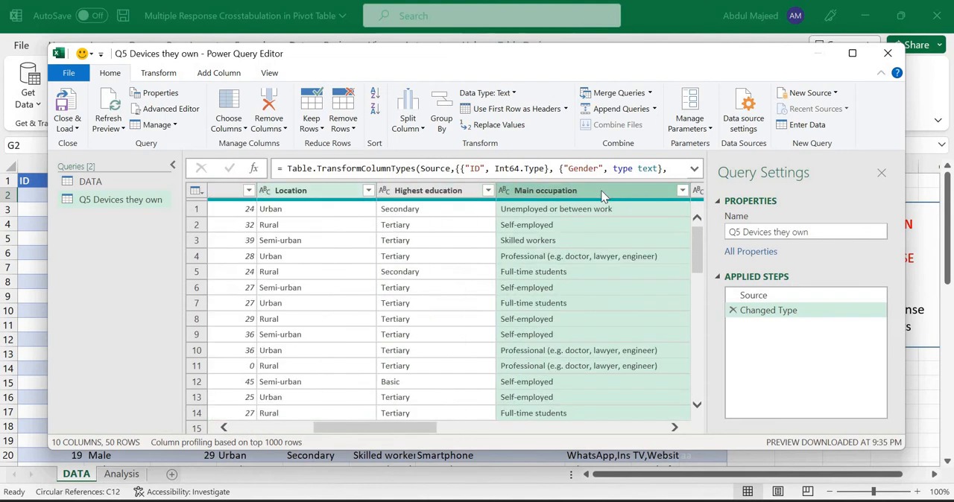
key(Right)
key(Right)
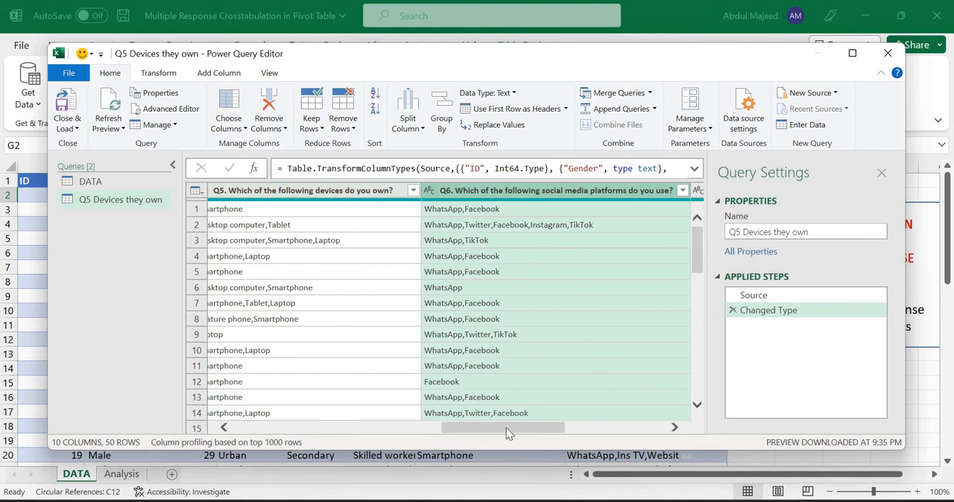
Split the "Q5. Which of the following devices do you own?" column by comma at each occurrence of the delimiter
drag(506, 427, 466, 433)
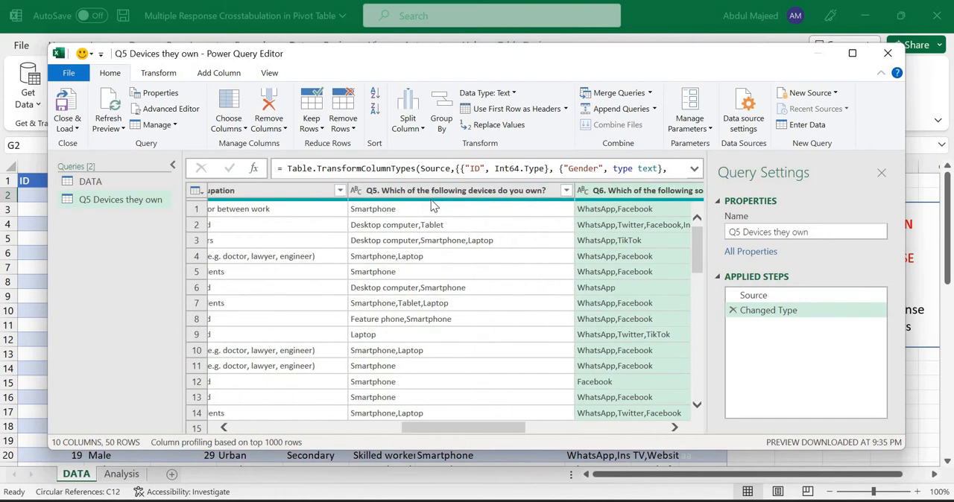
click(435, 215)
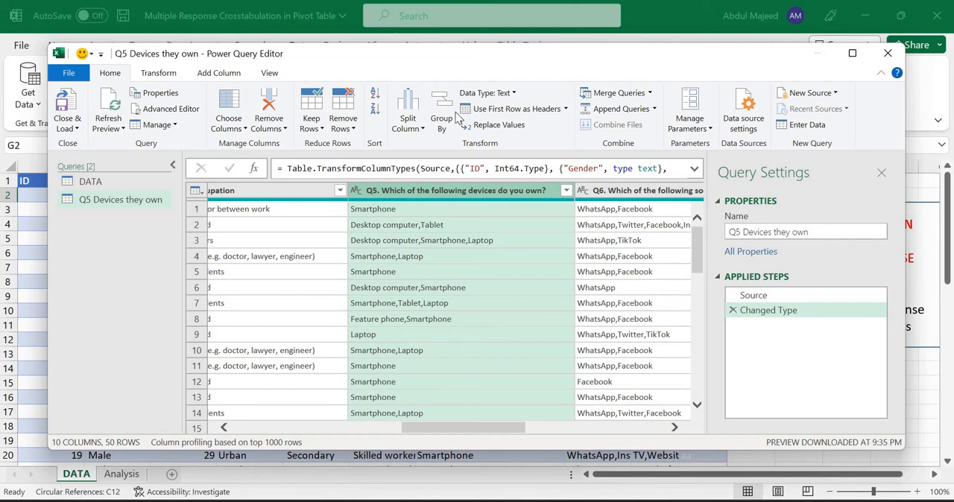
click(160, 73)
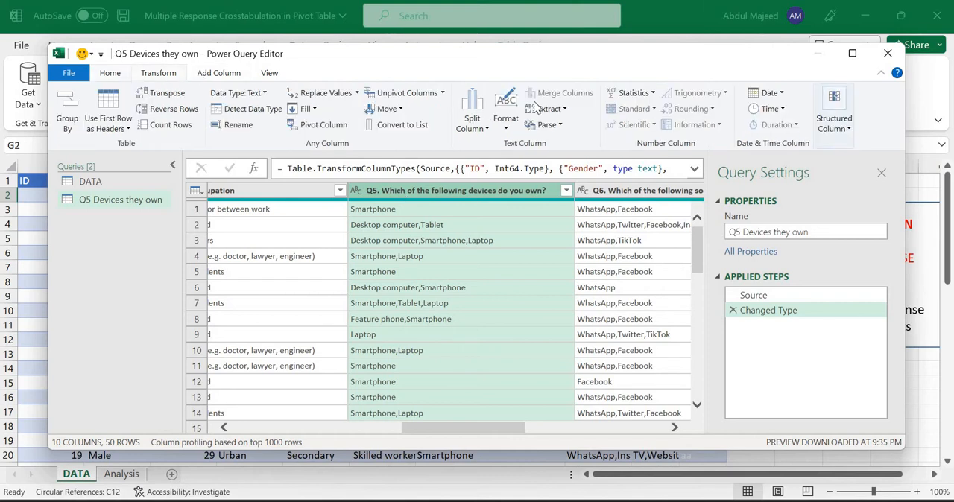
click(486, 132)
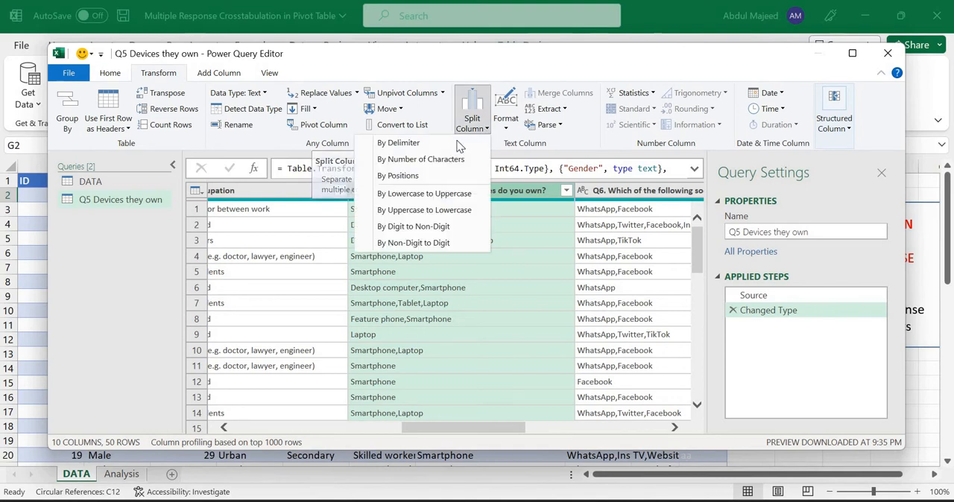
click(420, 148)
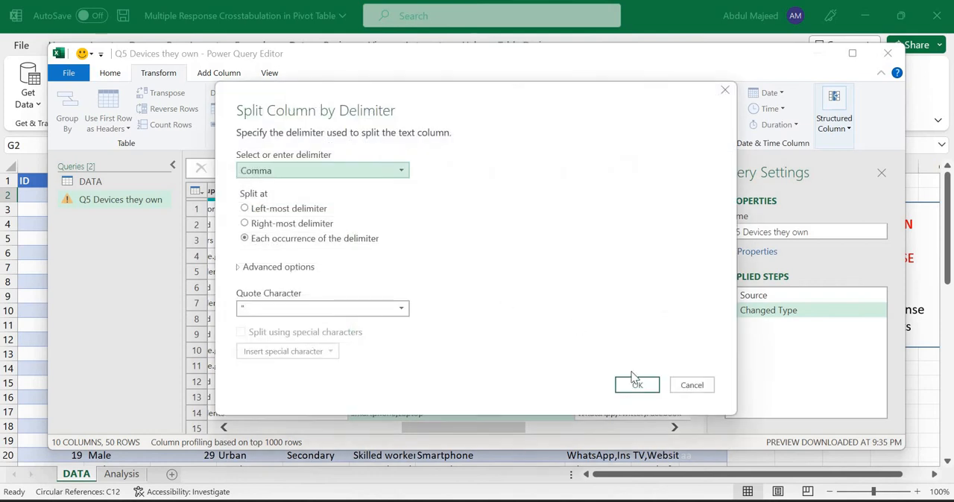
click(635, 385)
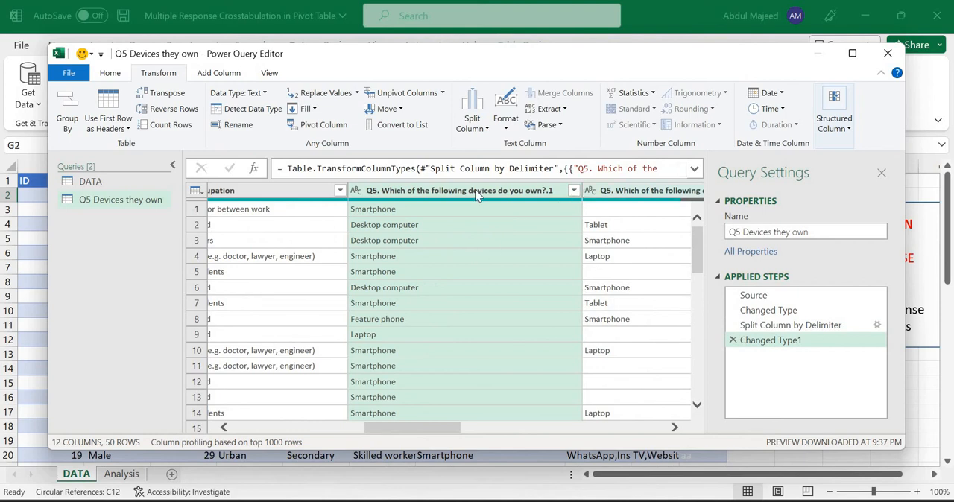
Unpivot only the three split Q5 device columns, from .1 through .3
click(596, 191)
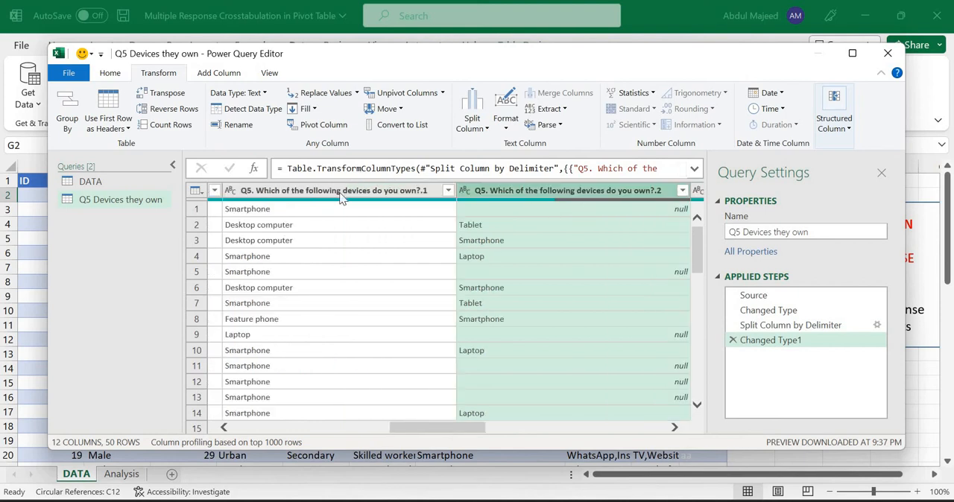
click(339, 193)
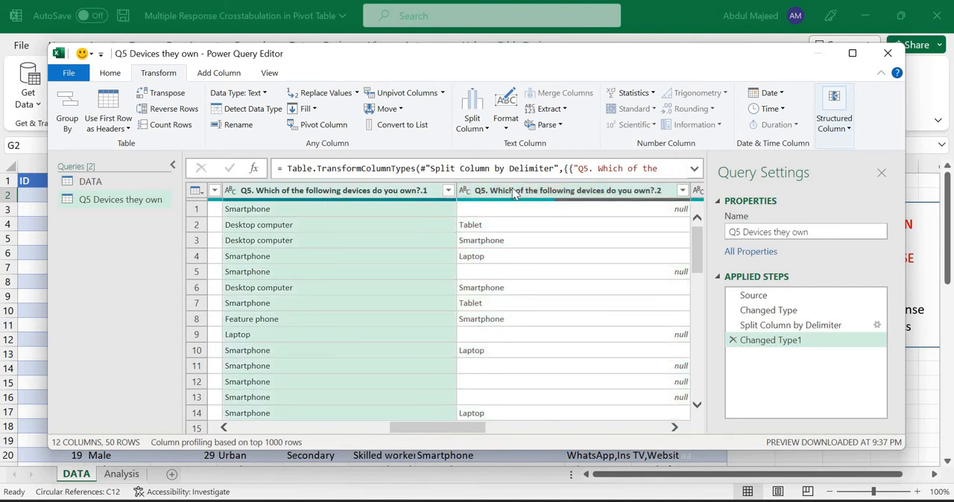
ctrl+click(675, 191)
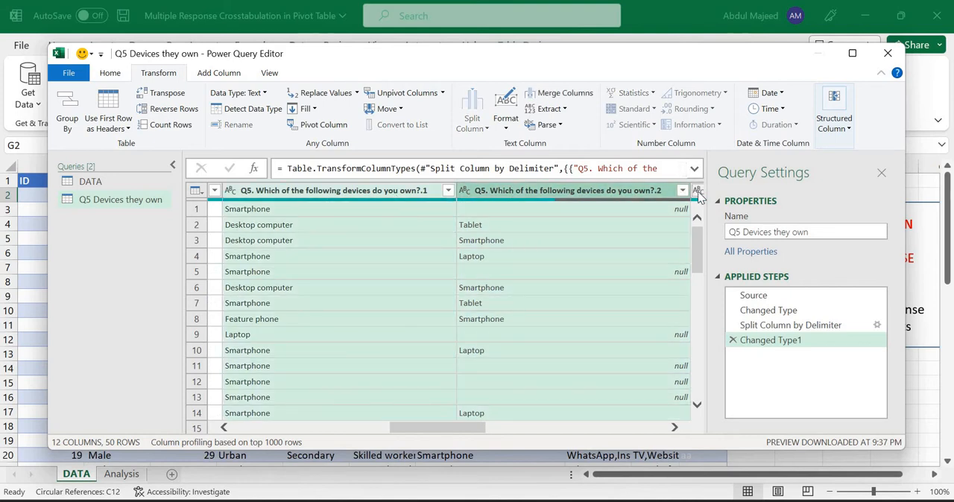
ctrl+click(699, 193)
ctrl+click(693, 192)
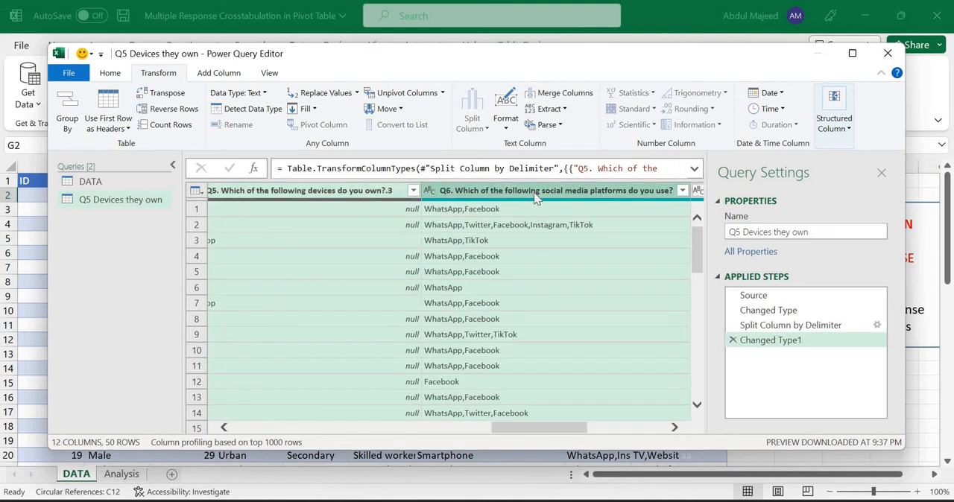
shift+click(377, 189)
drag(527, 427, 443, 410)
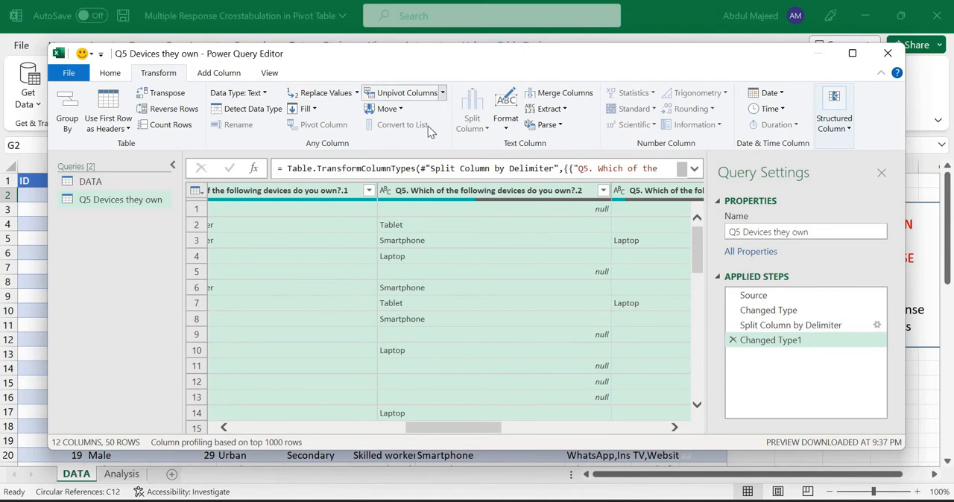
click(442, 92)
click(373, 142)
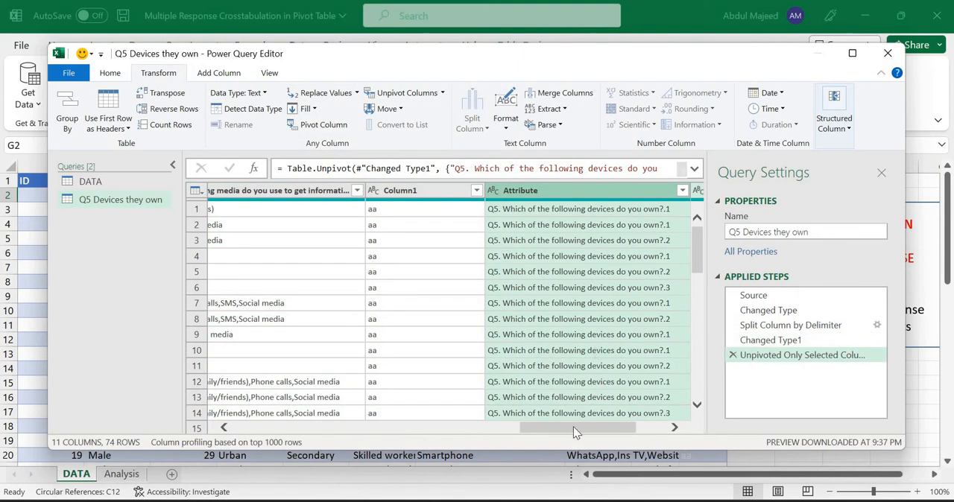
Remove the Attribute column from the unpivoted table
drag(573, 427, 603, 426)
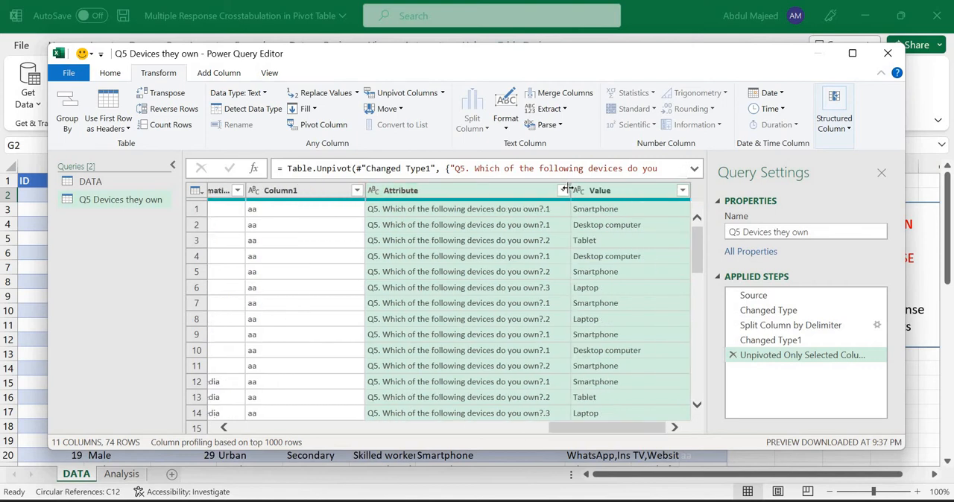
click(494, 191)
right_click(494, 191)
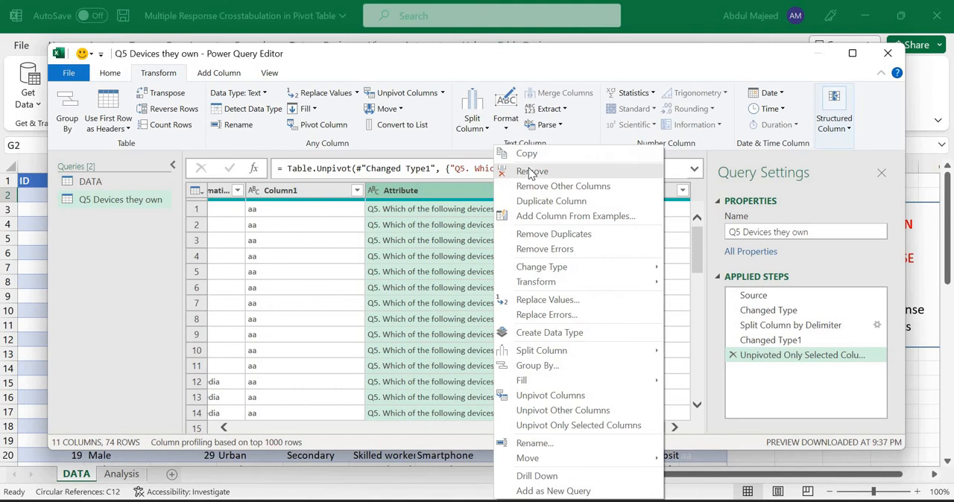
click(531, 172)
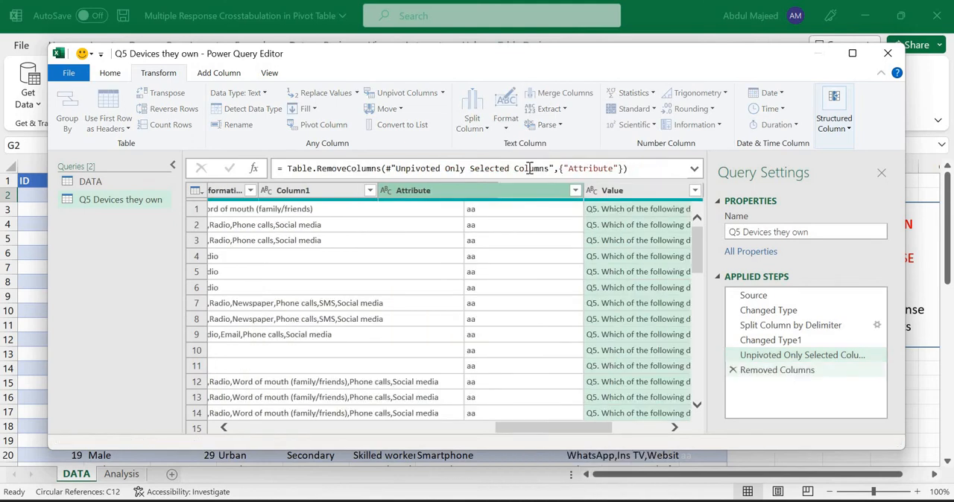
Rename the Value column as "Q5 Devices they own"
double_click(622, 190)
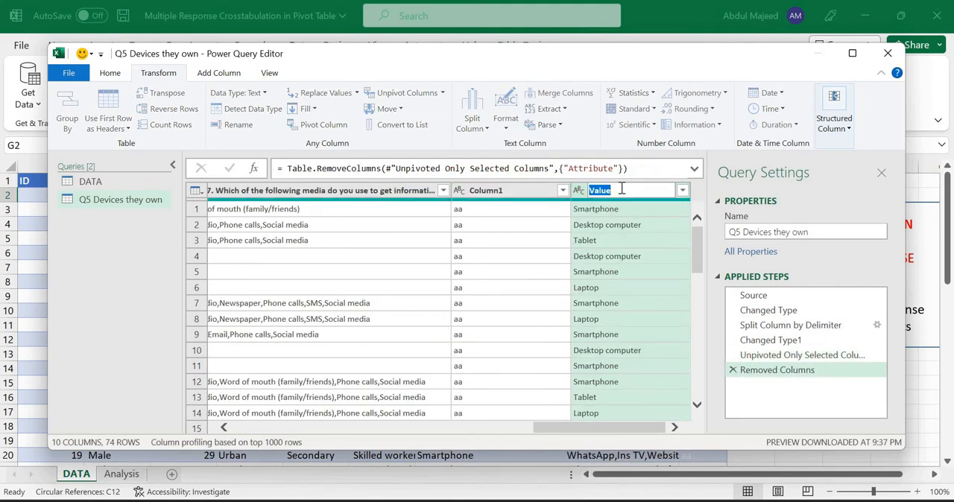
text(Q5 Devices they)
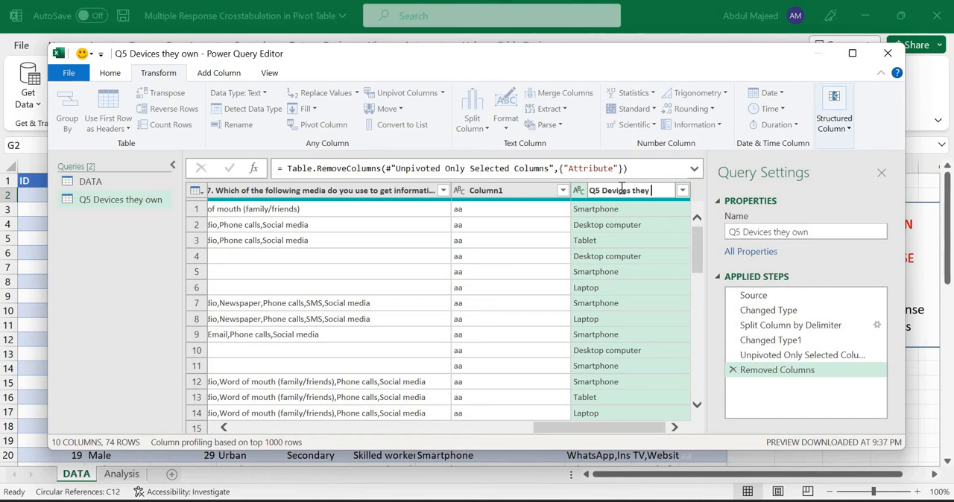
text( own)
click(616, 231)
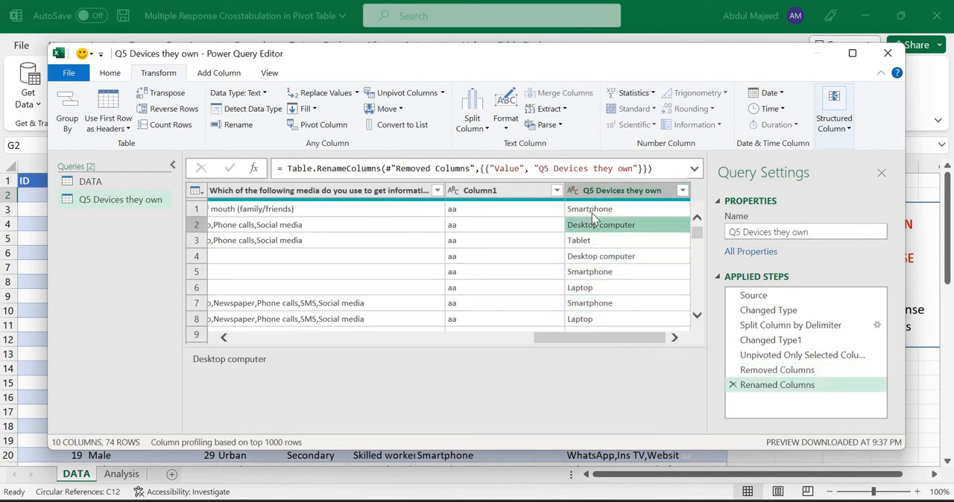
Remove the Q6 social media, Q7 media and Column1 columns from the Q5 devices query together
drag(543, 336, 508, 342)
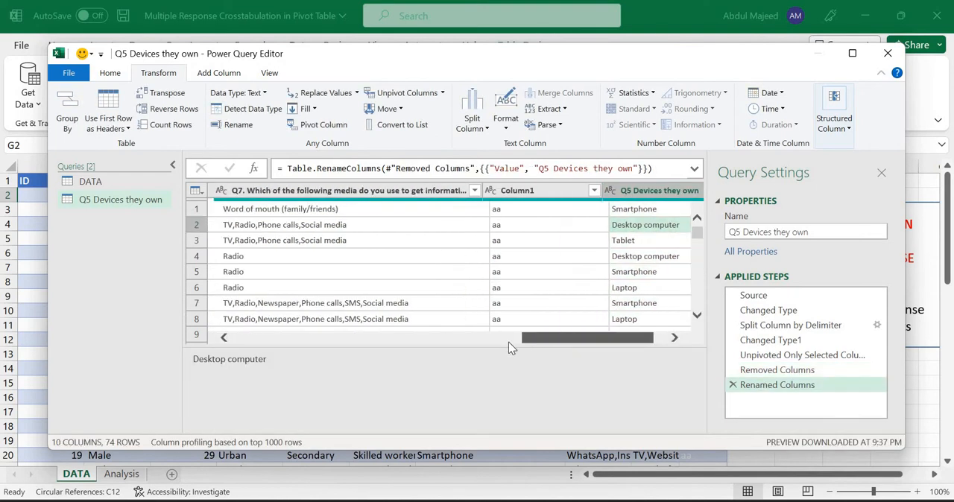
click(596, 192)
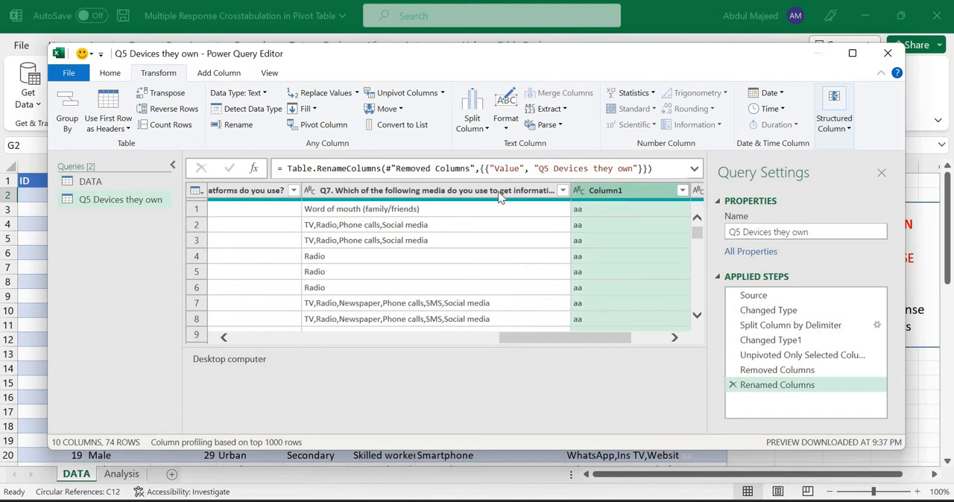
ctrl+click(479, 192)
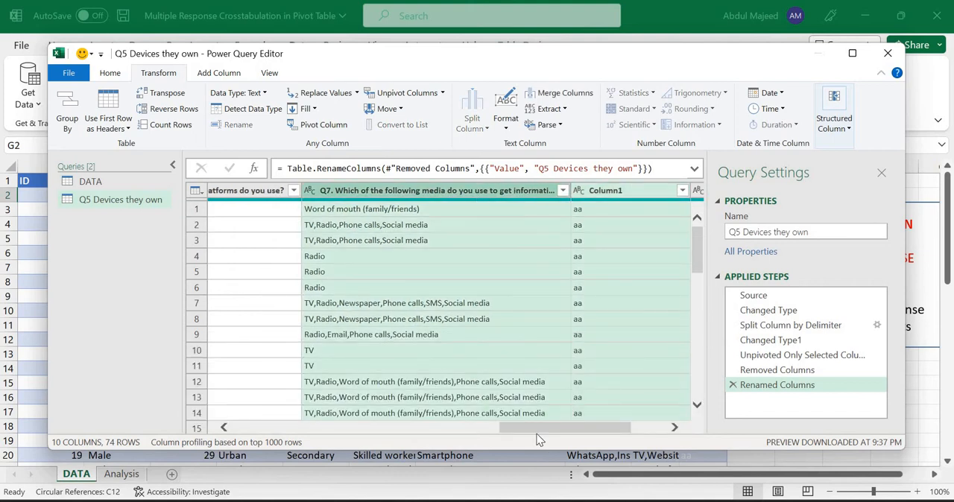
click(486, 431)
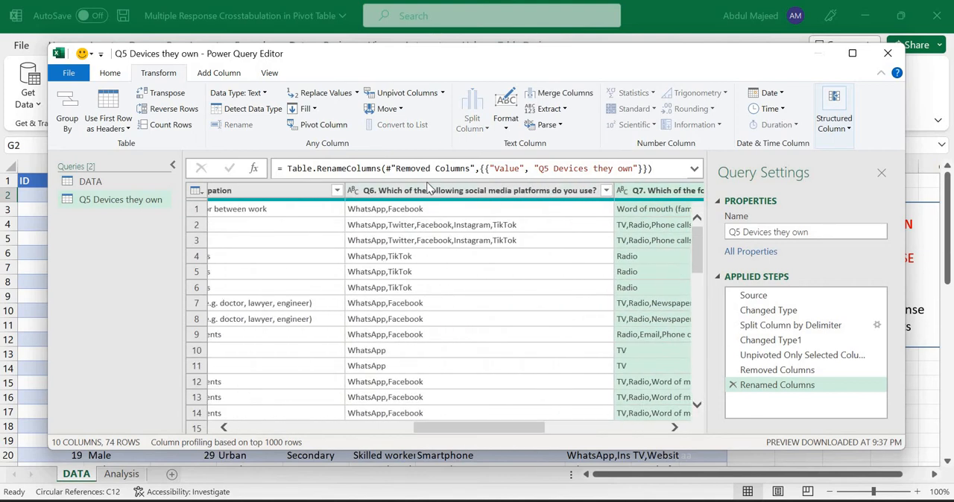
ctrl+click(419, 192)
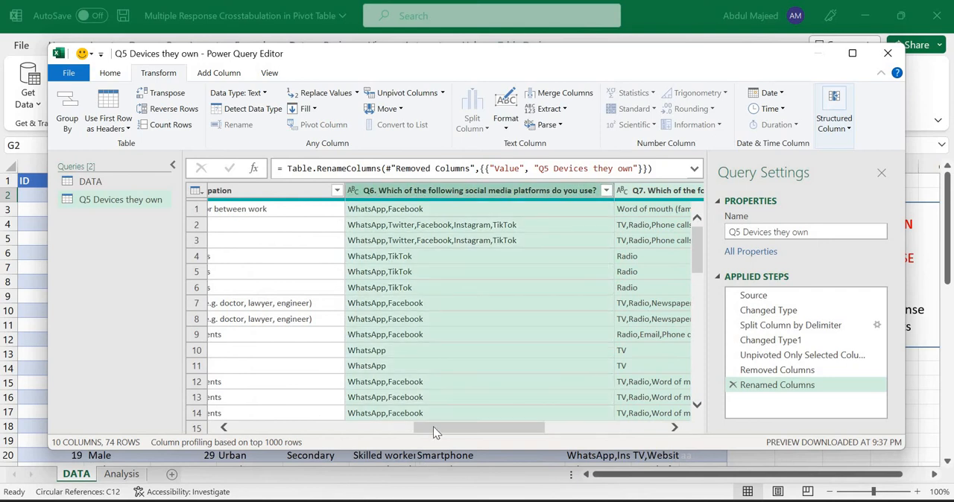
drag(427, 428, 455, 410)
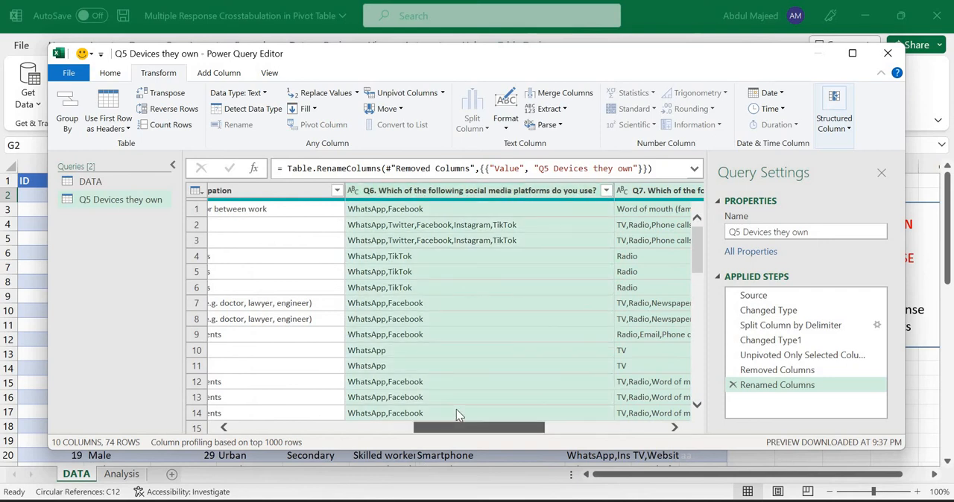
right_click(392, 229)
click(393, 193)
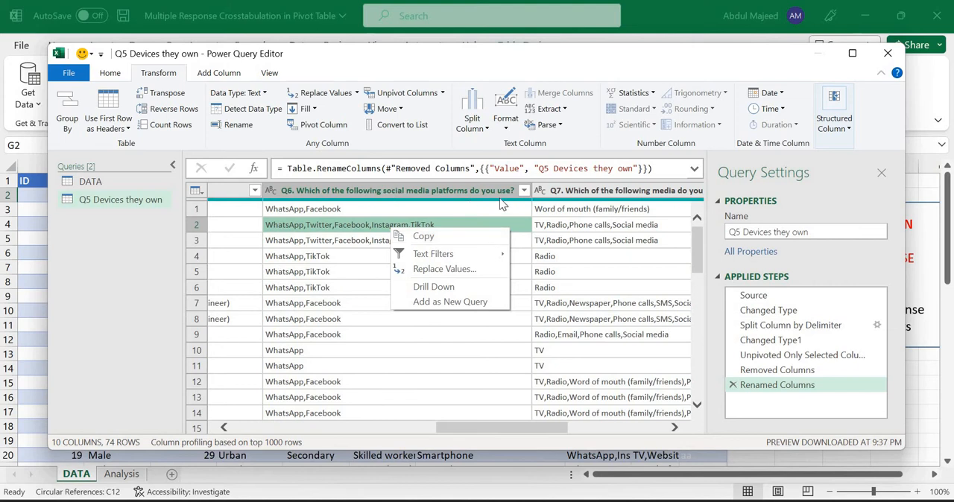
ctrl+click(574, 192)
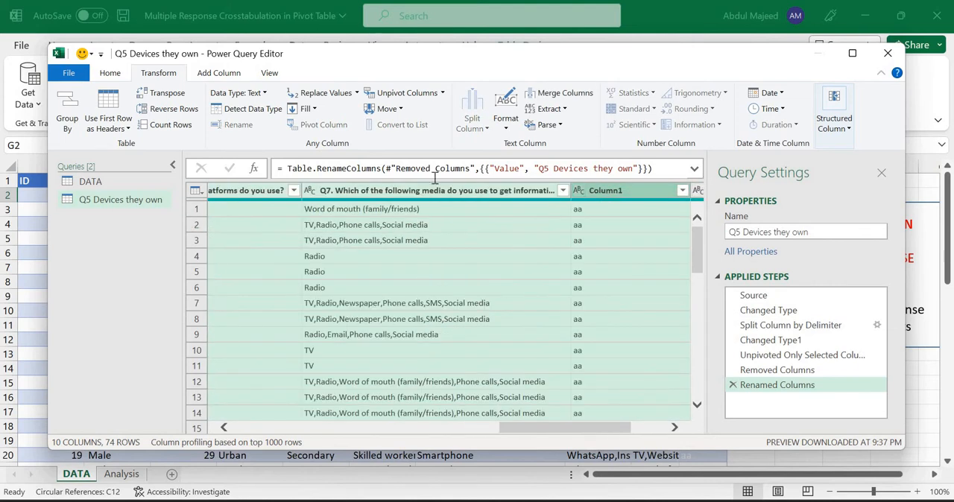
right_click(395, 194)
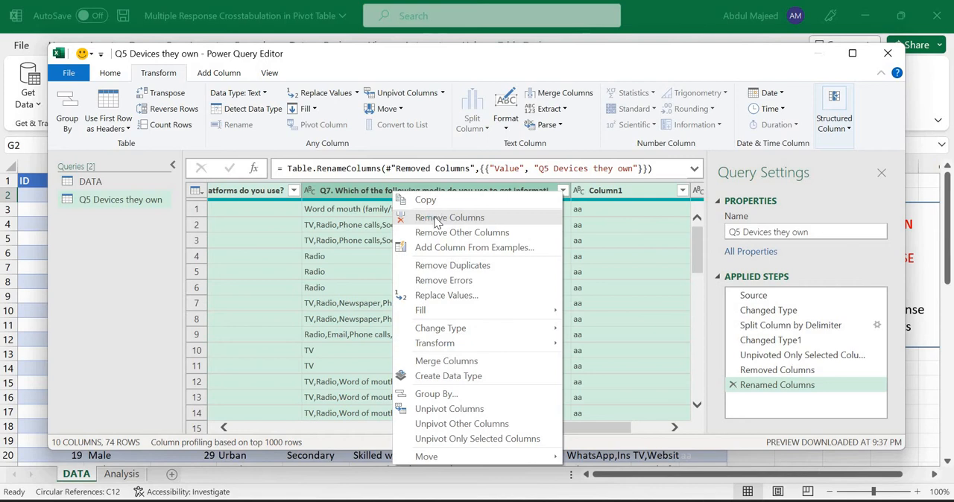
click(436, 217)
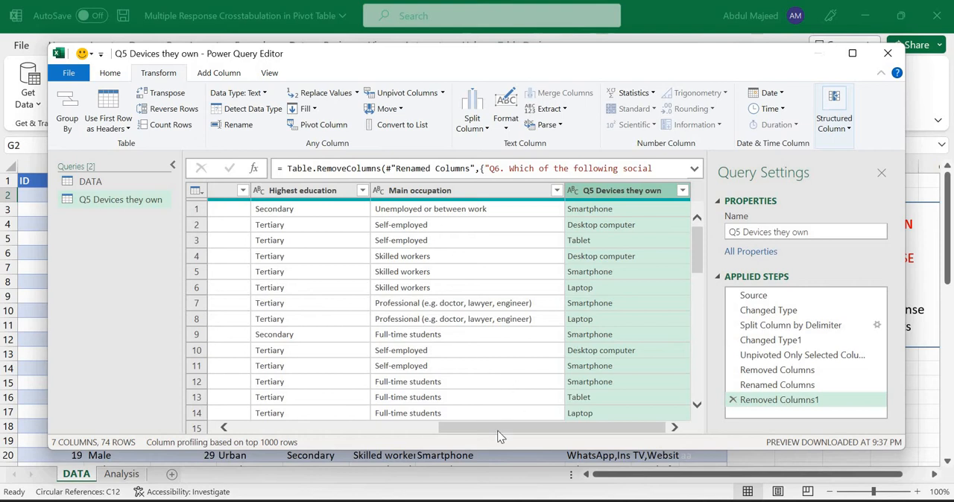
Duplicate the DATA query to start a separate query for the next question
drag(486, 431, 268, 396)
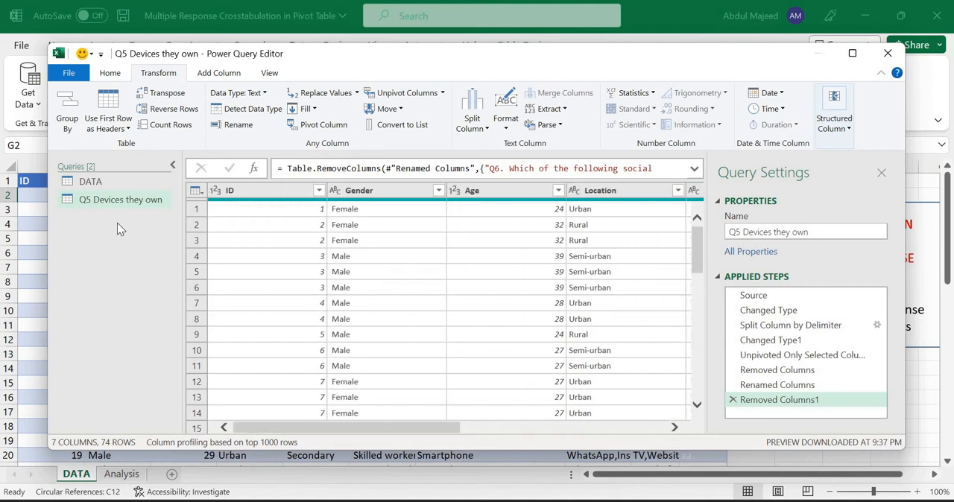
click(91, 182)
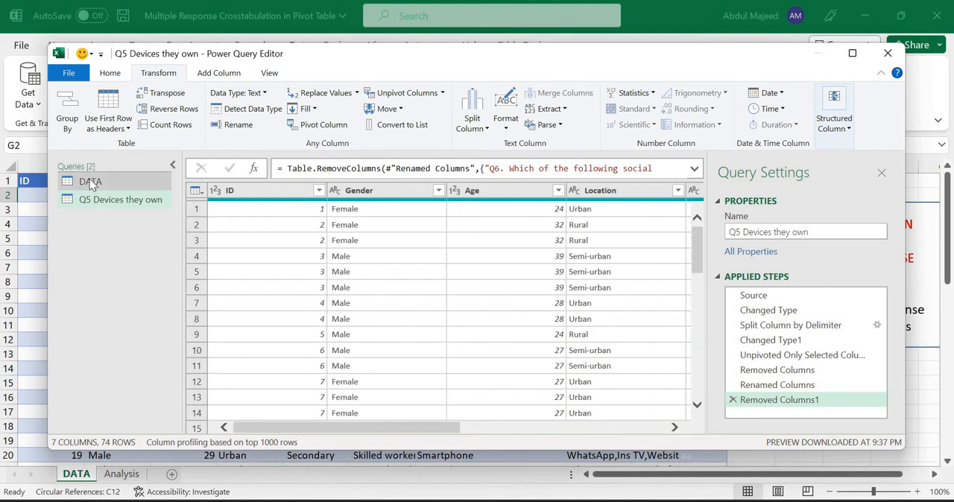
right_click(90, 182)
click(138, 253)
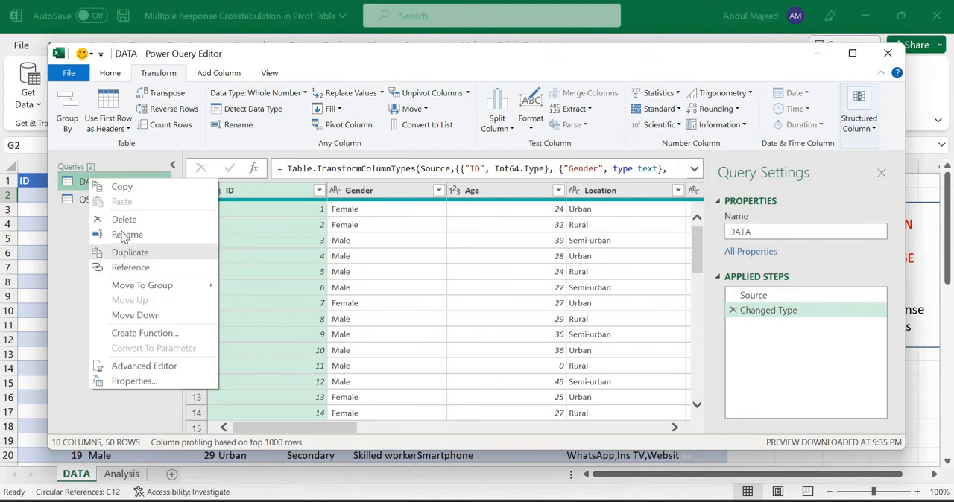
Rename the duplicated query as "Q6 Social media channels they use" and copy that name
double_click(102, 217)
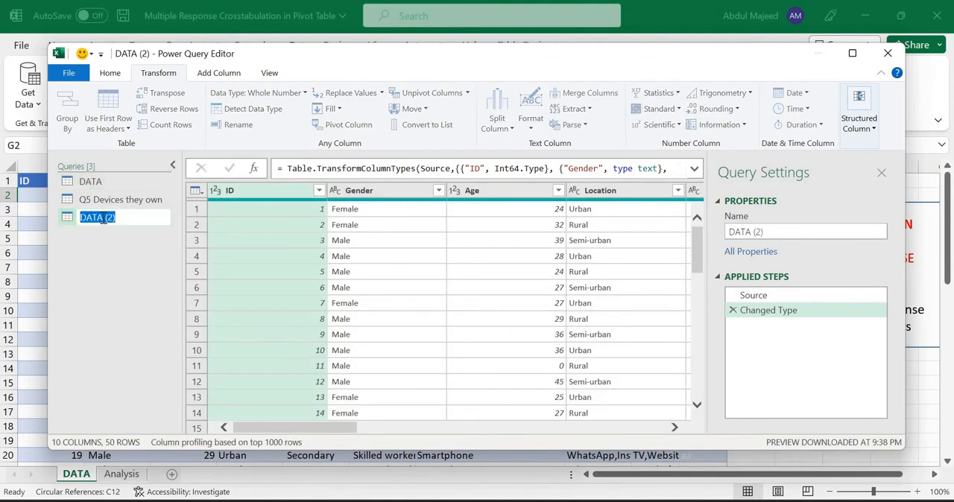
text(Q6 Social)
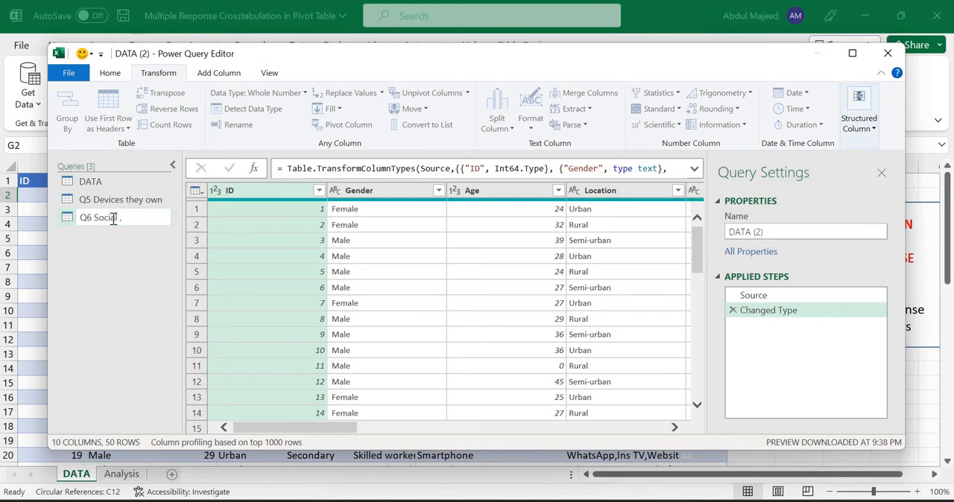
text( media channels the)
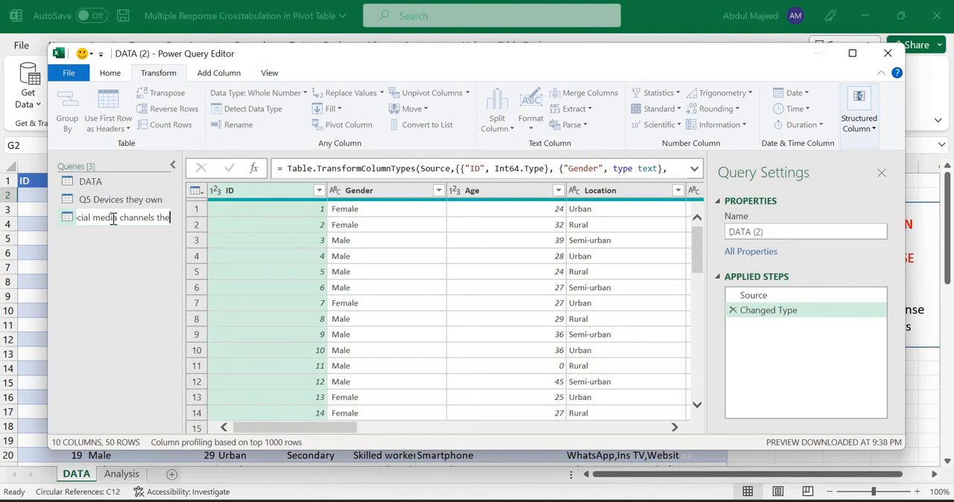
text(y use)
key(ctrl+a)
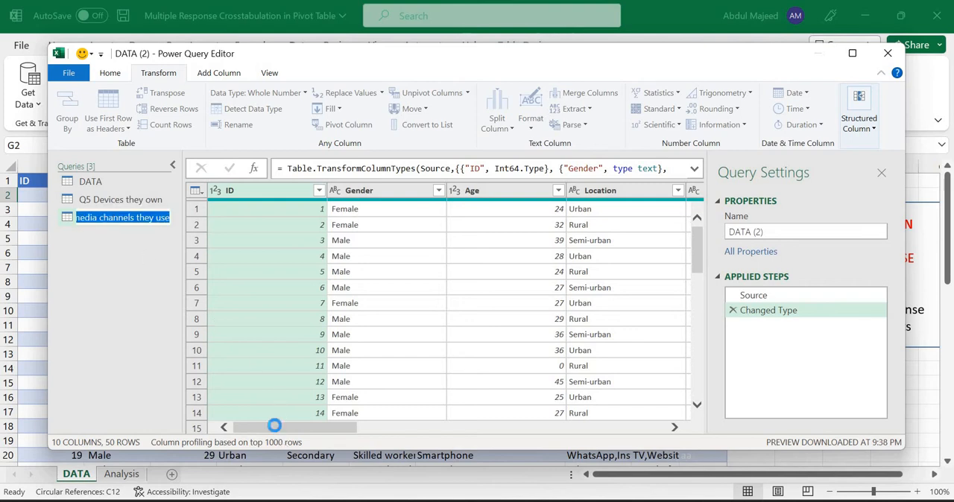
key(Return)
Split the Q6 social media platforms column by comma at each occurrence of the delimiter
drag(339, 433, 517, 429)
click(487, 192)
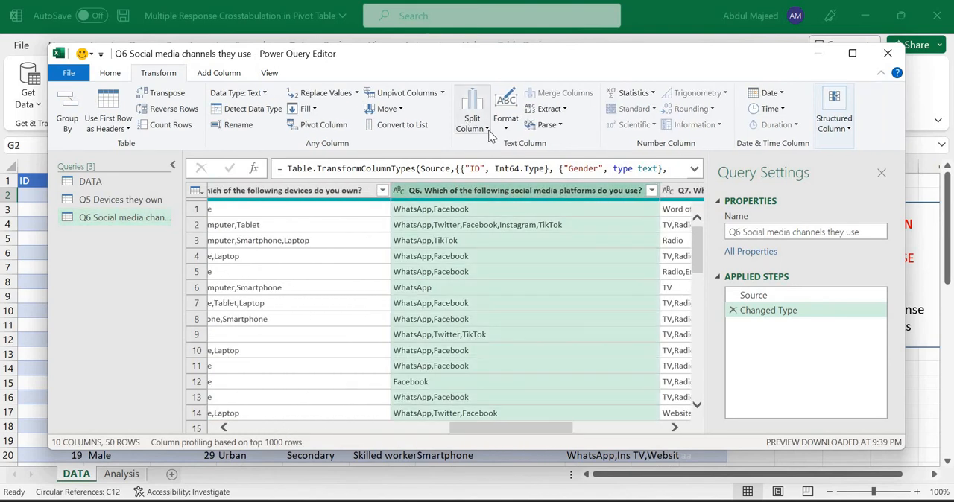
click(486, 129)
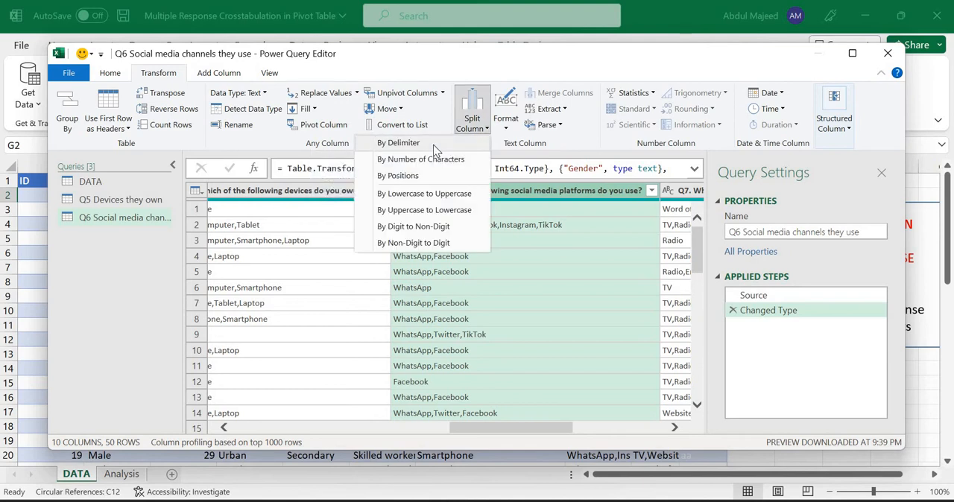
click(433, 145)
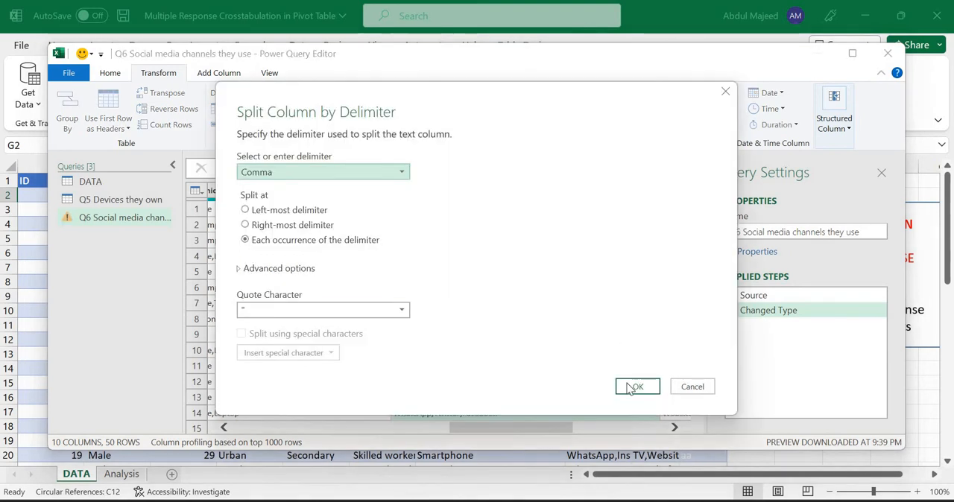
click(636, 387)
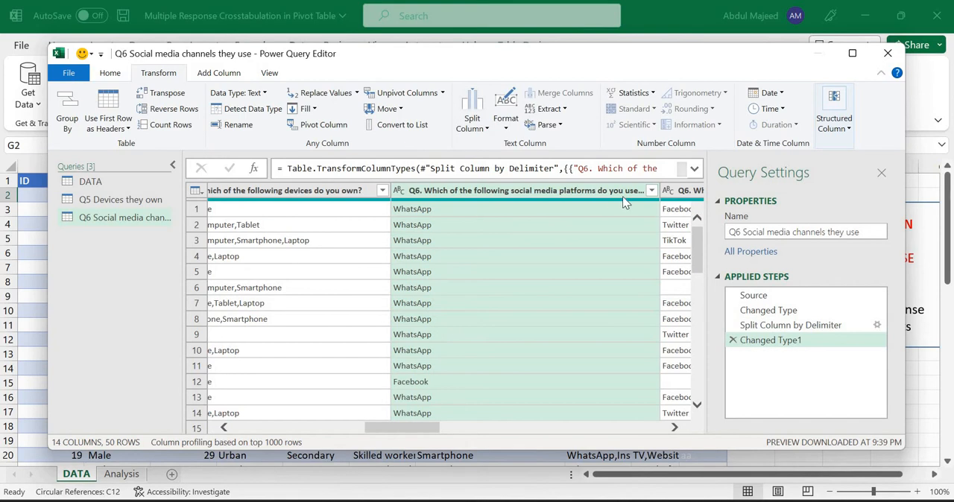
Unpivot only the five split Q6 social media columns, from .1 through .5
ctrl+click(683, 191)
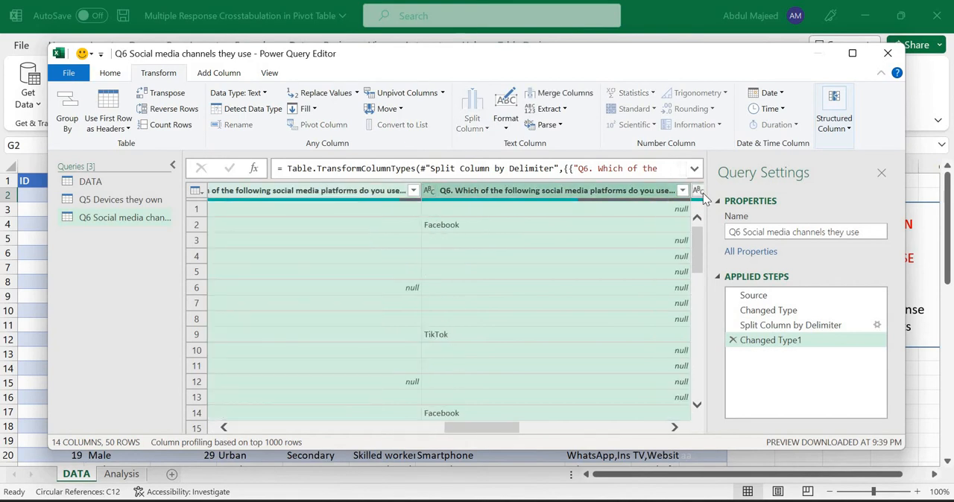
ctrl+click(703, 193)
ctrl+click(703, 193)
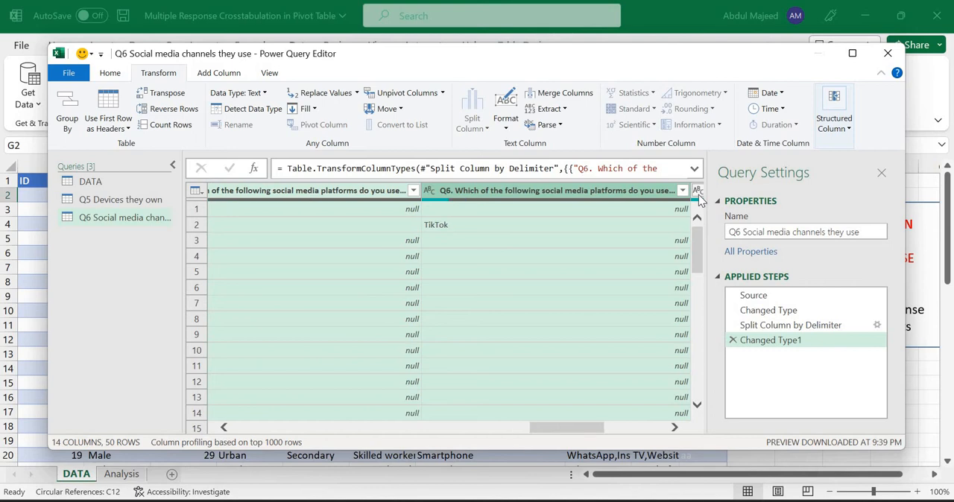
ctrl+click(698, 194)
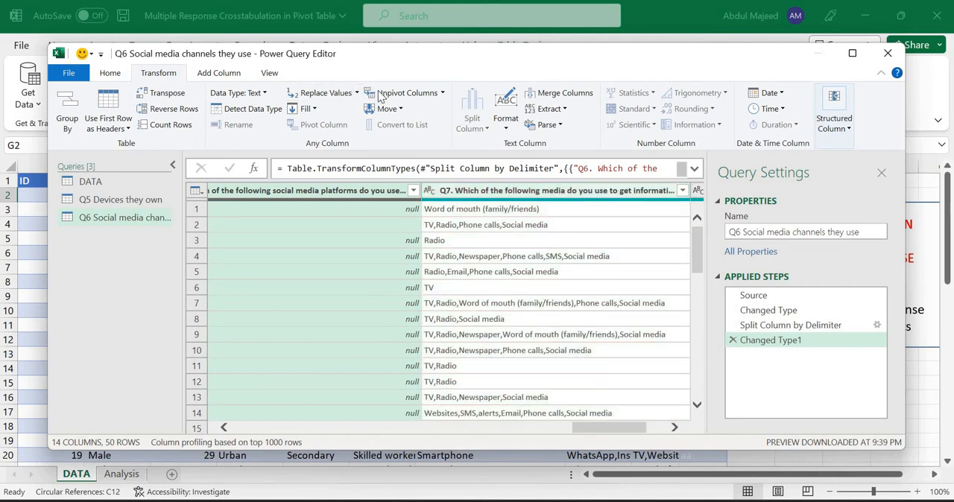
click(442, 93)
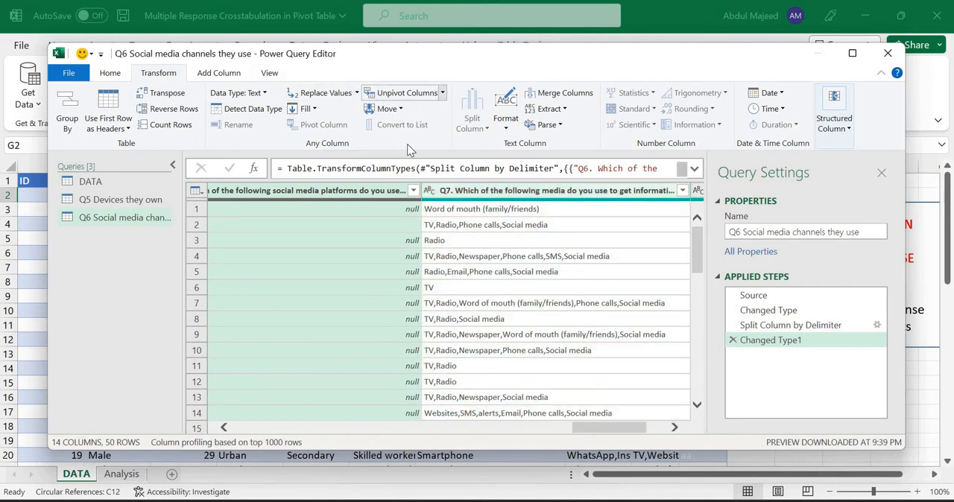
click(406, 144)
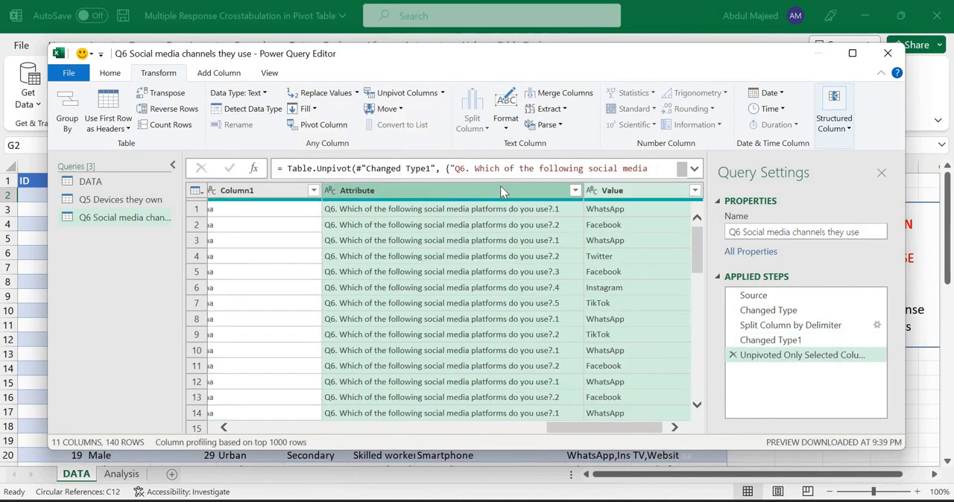
Remove the Attribute column from the unpivoted Q6 table
click(501, 192)
right_click(502, 192)
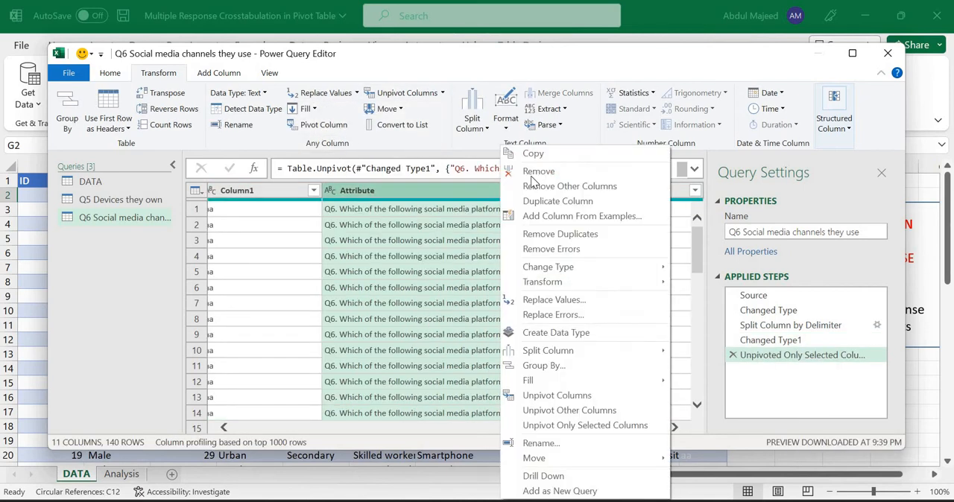
click(530, 174)
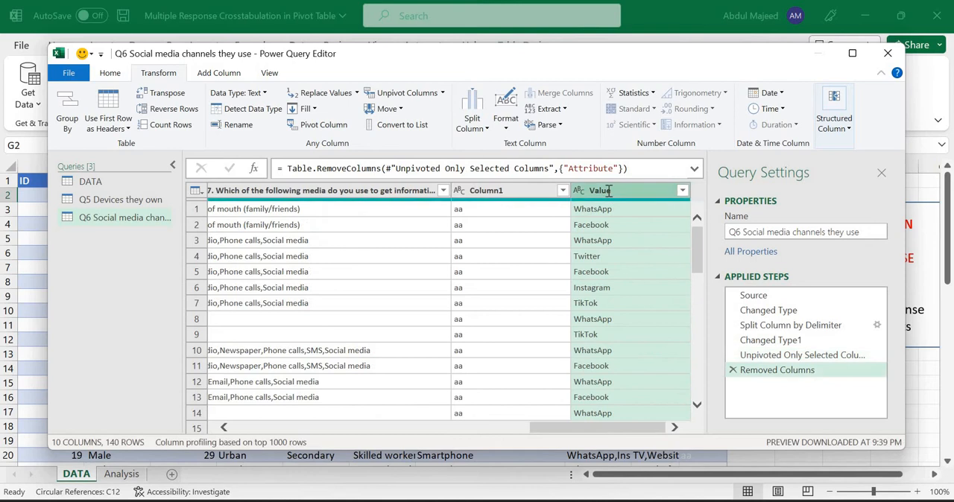
Rename the Value column as "Q6 Social media channels they use" using the copied query name
double_click(608, 191)
text(Q6 Social media channels they use)
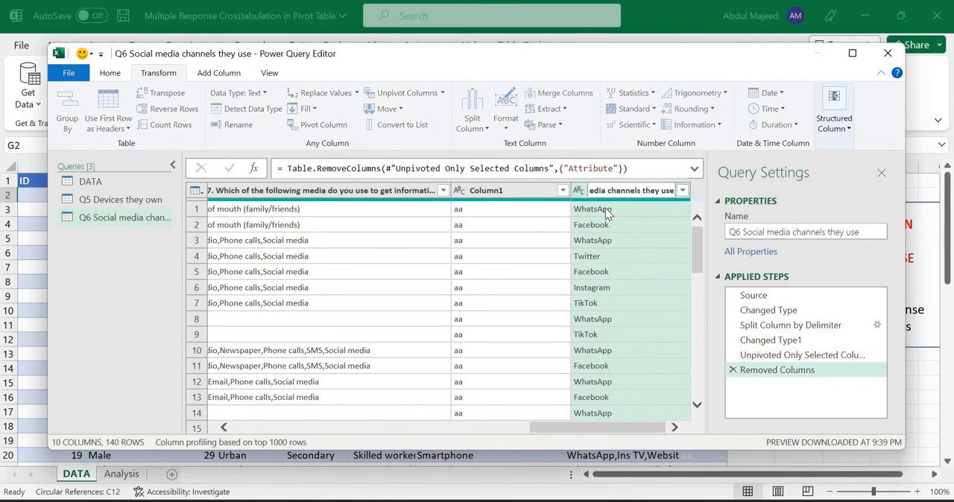
key(Return)
Remove the Q5 devices, Q7 media and Column1 columns from the Q6 social media query together
ctrl+click(435, 192)
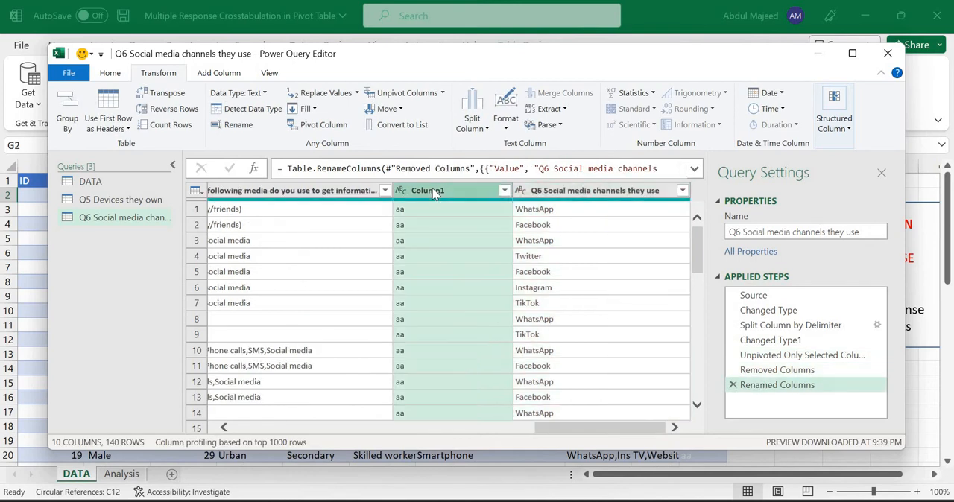
ctrl+click(304, 193)
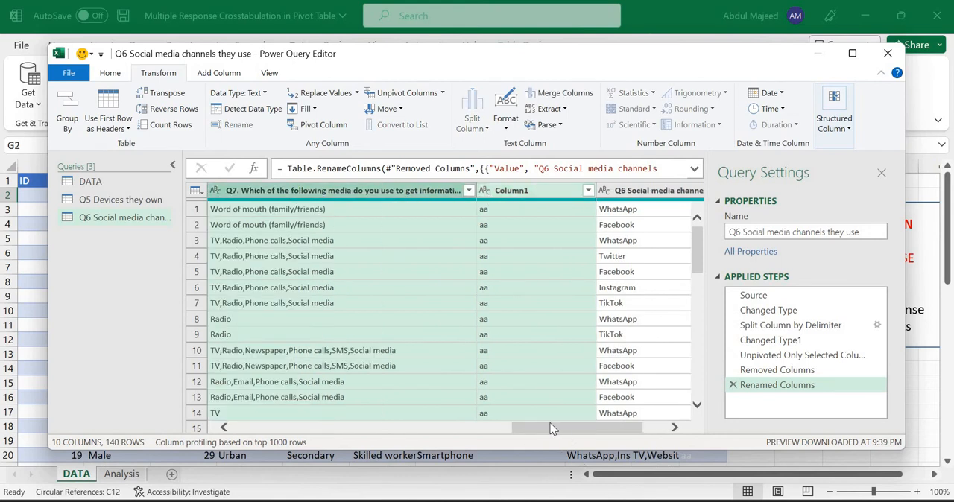
drag(563, 428, 449, 425)
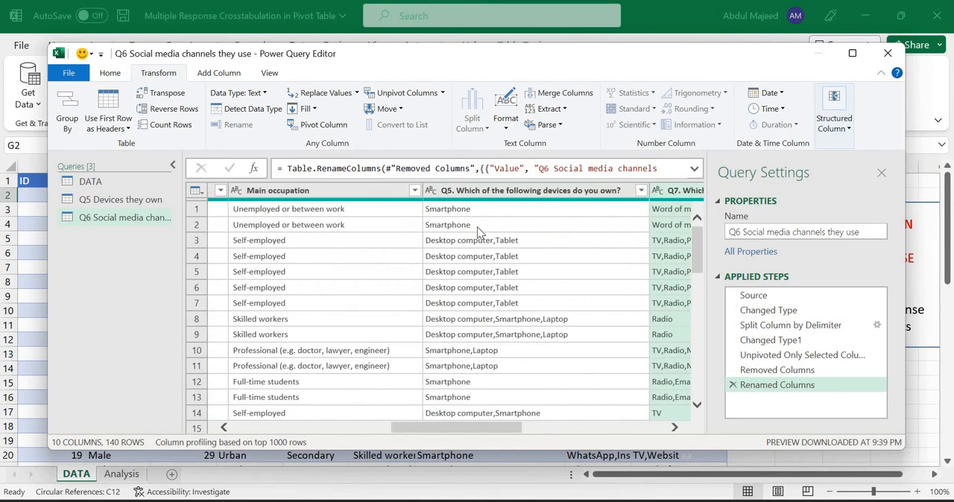
ctrl+click(469, 192)
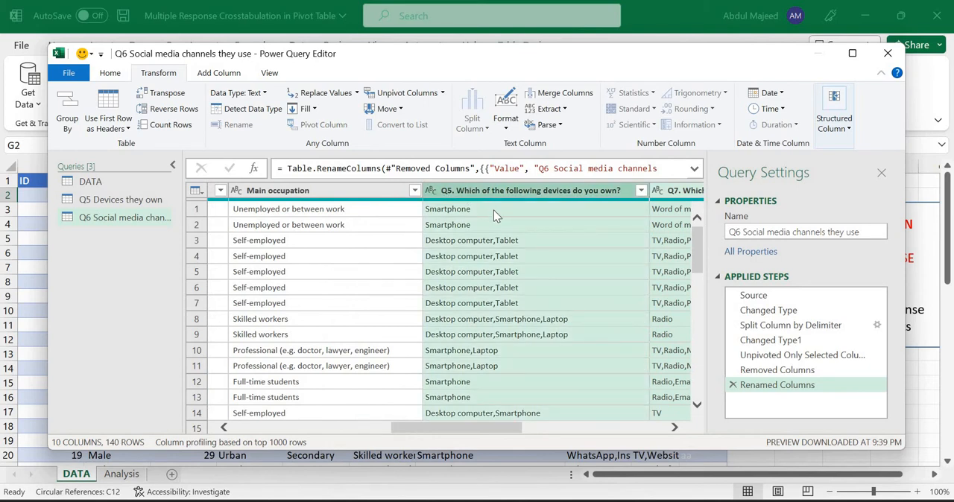
right_click(467, 191)
click(501, 216)
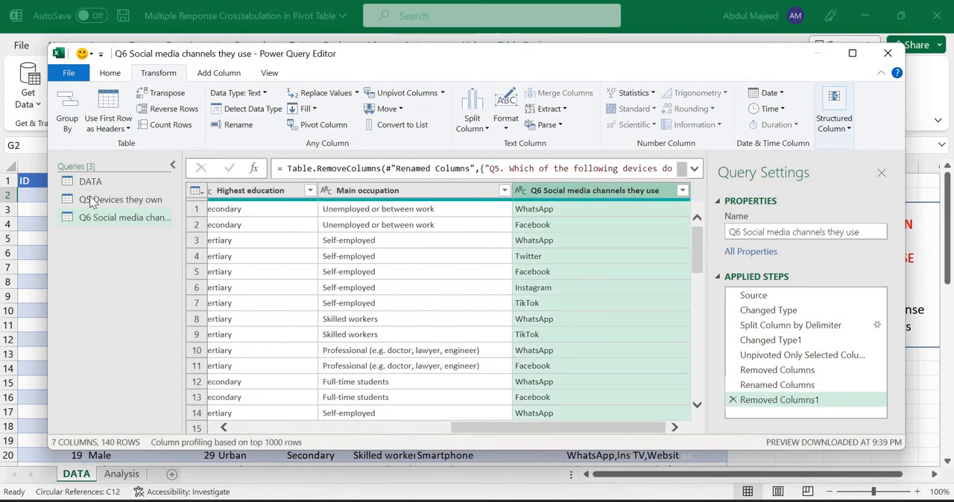
Duplicate the DATA query again and rename the copy as "Q7 Media channels they use"
click(90, 185)
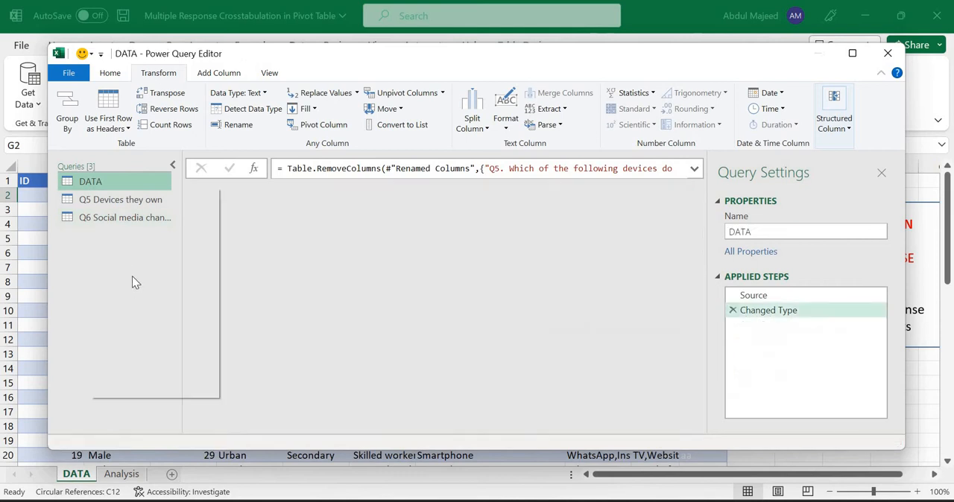
click(132, 263)
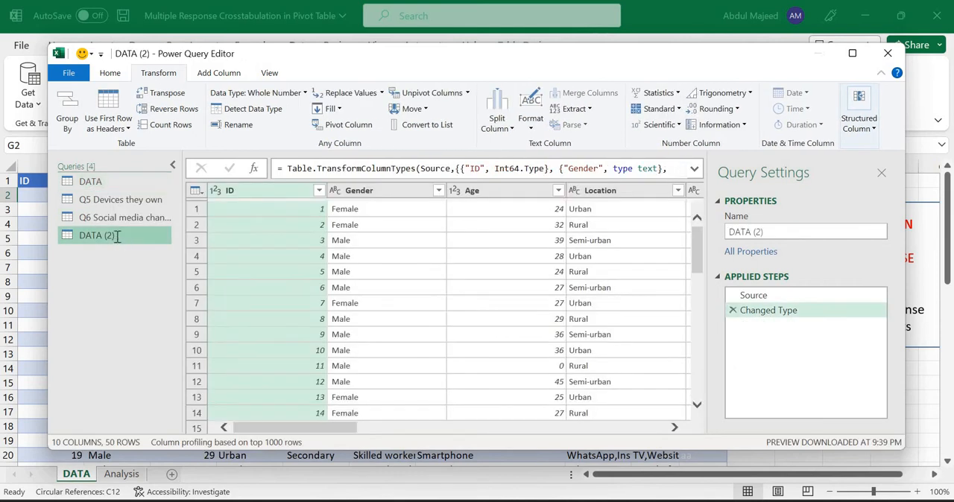
double_click(116, 236)
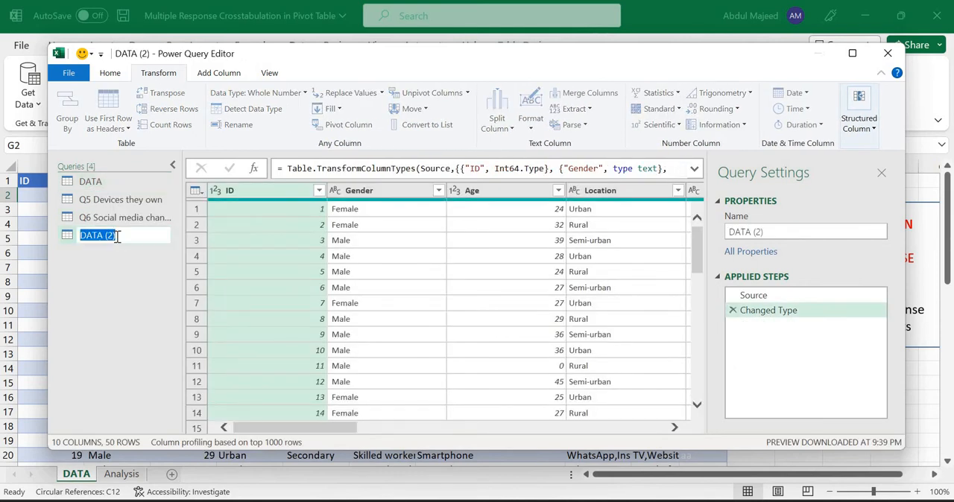
text(Q7)
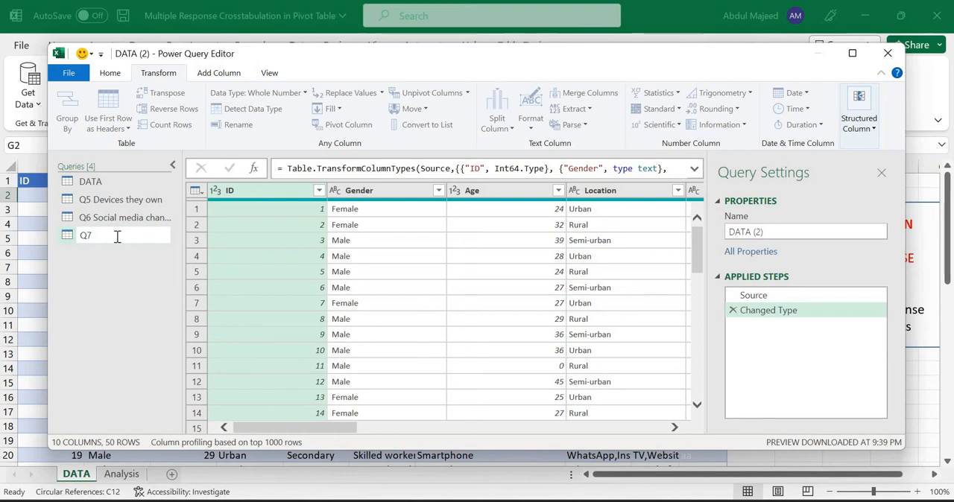
text( Media channels to)
key(BackSpace)
text(hey use)
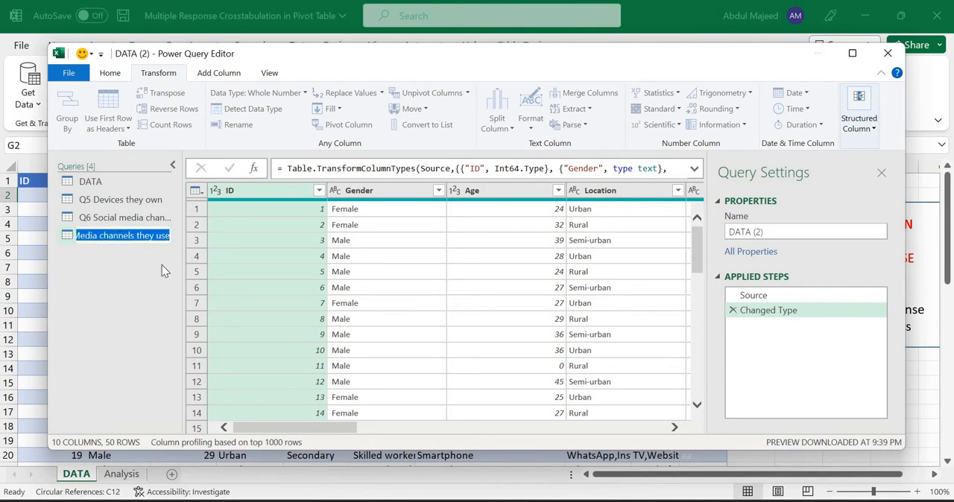
key(Return)
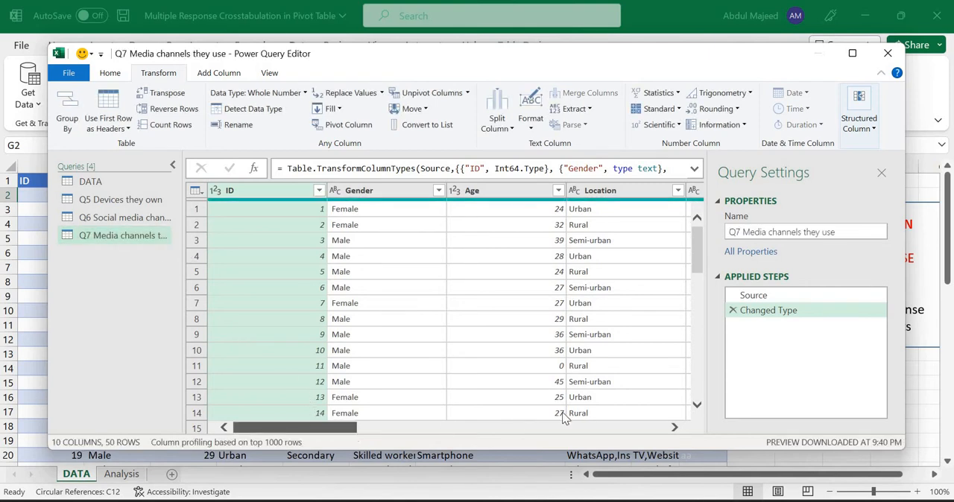
Split the Q7 media column by comma at each occurrence of the delimiter
drag(328, 427, 641, 428)
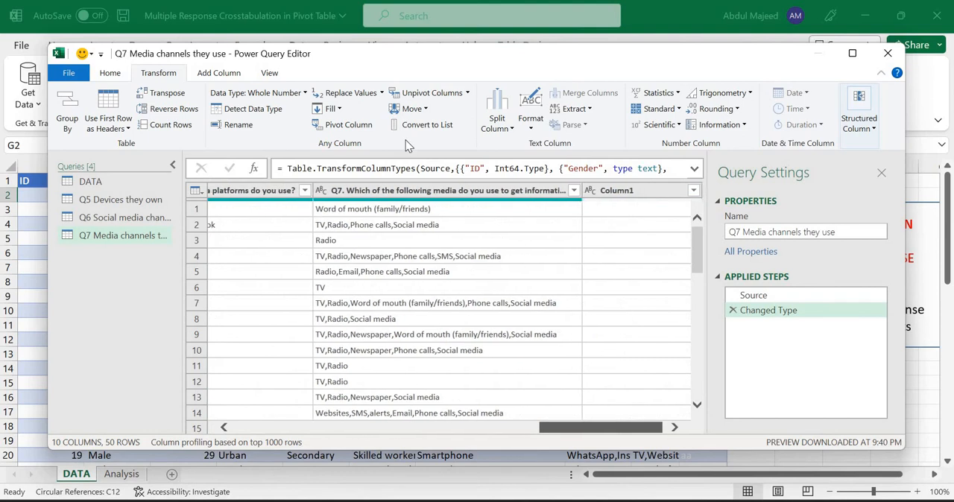
click(367, 191)
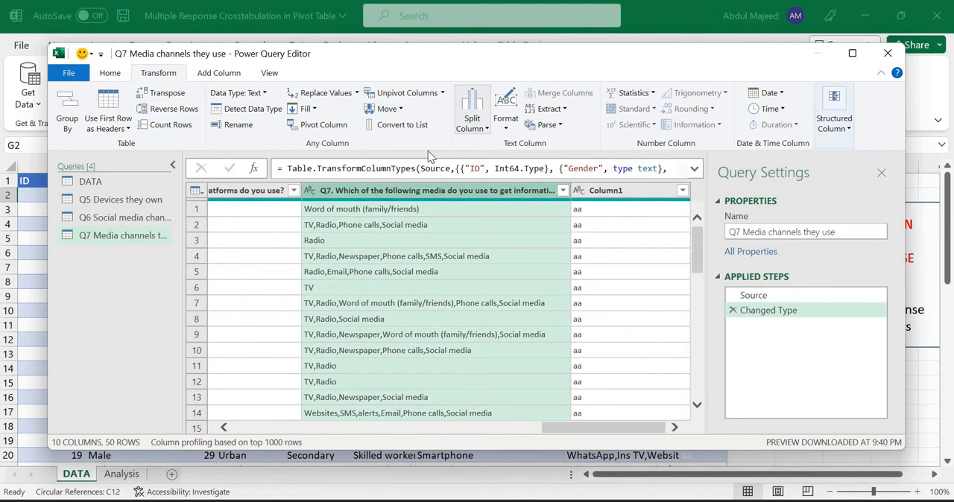
click(474, 123)
click(427, 144)
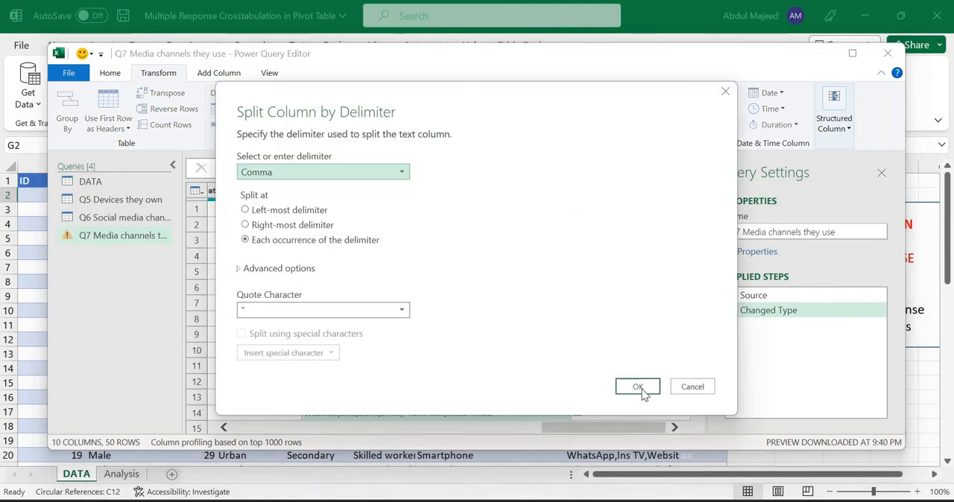
click(639, 386)
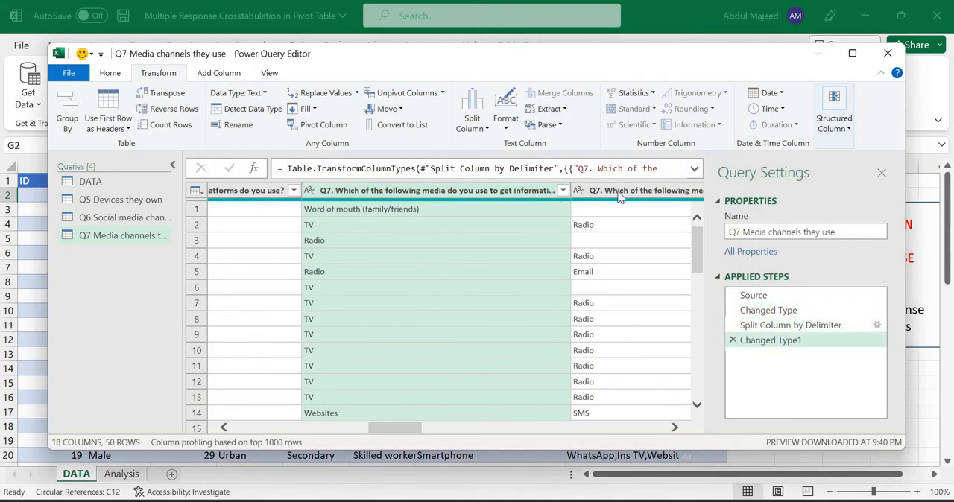
Select all the split Q7 media columns together and unpivot only the selected columns
shift+click(696, 190)
shift+click(699, 190)
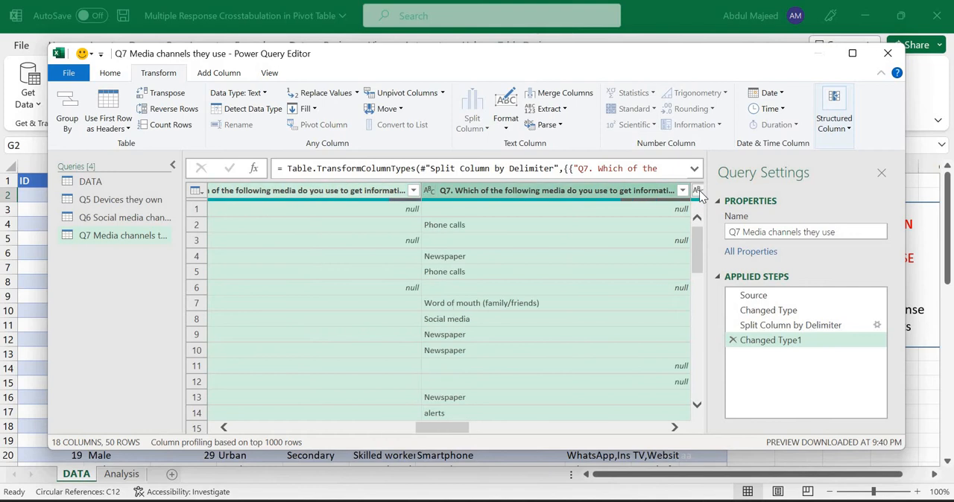
shift+click(699, 190)
shift+click(699, 190)
shift+click(699, 190)
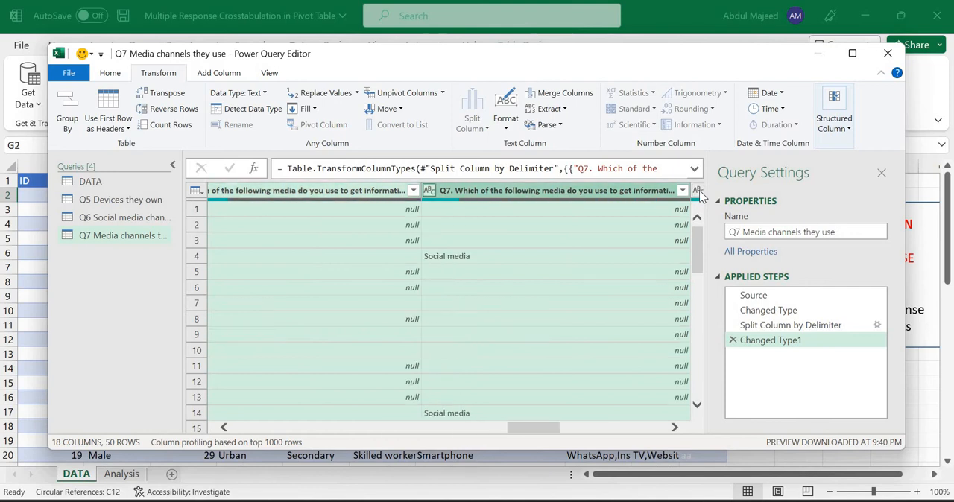
shift+click(700, 190)
click(699, 190)
shift+click(700, 192)
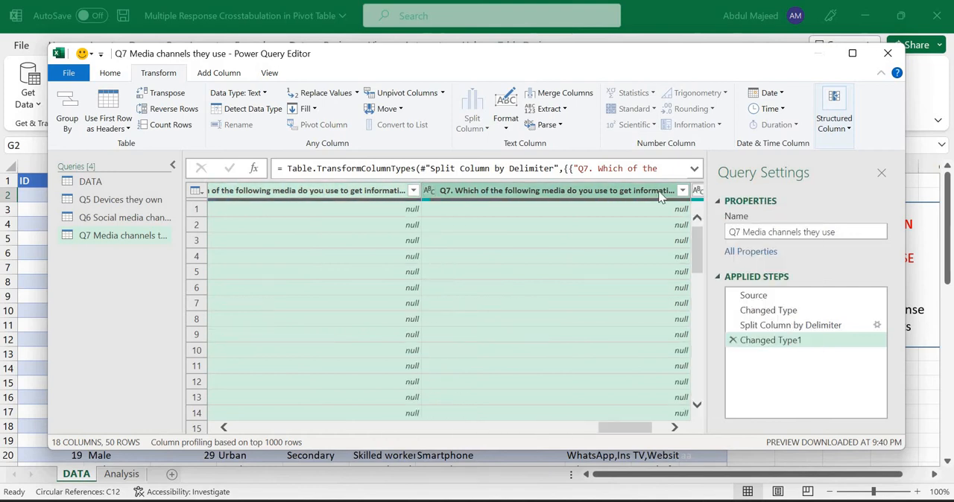
shift+click(452, 193)
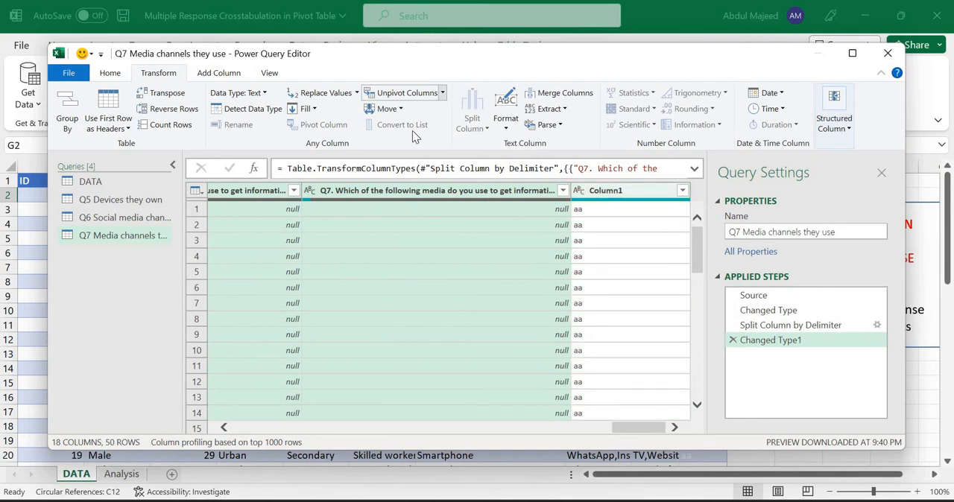
click(442, 92)
click(400, 146)
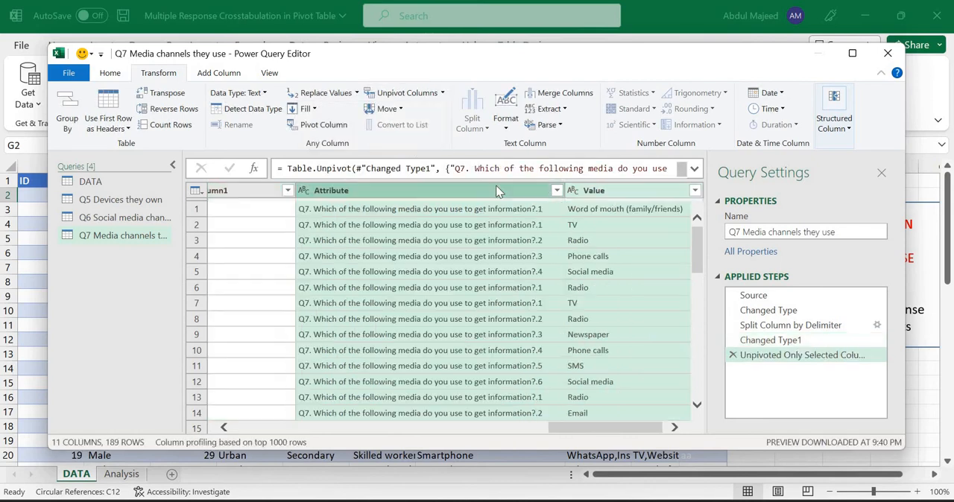
Remove the Attribute column and rename the Value column as "Q7 Media channels they use"
click(488, 193)
right_click(486, 192)
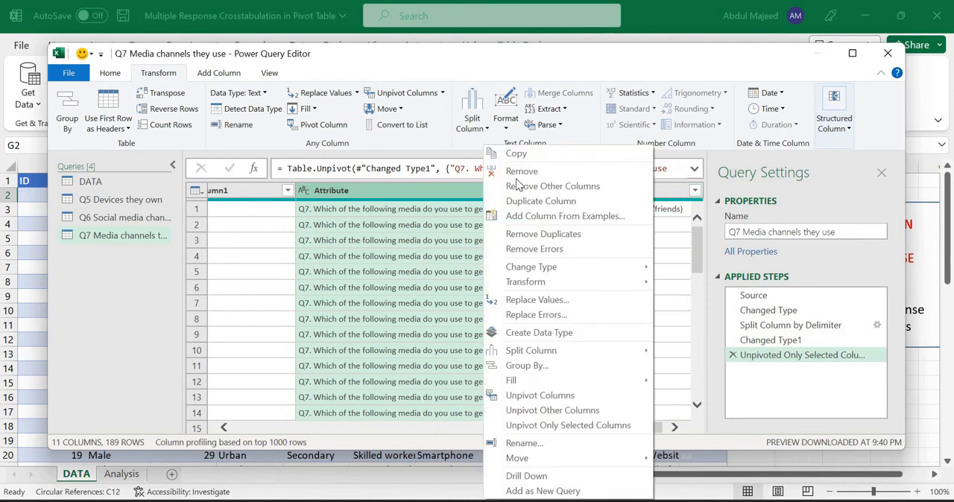
click(527, 169)
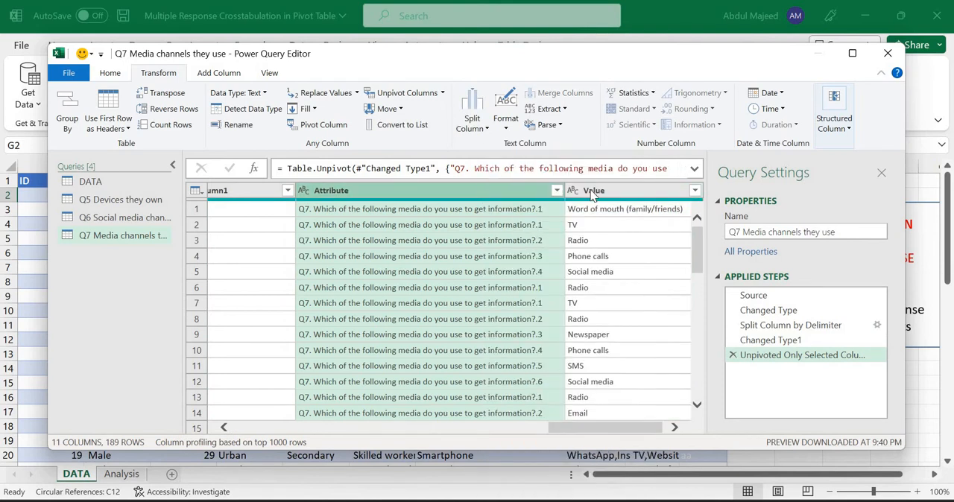
double_click(592, 191)
text(Q7 Media channels they use)
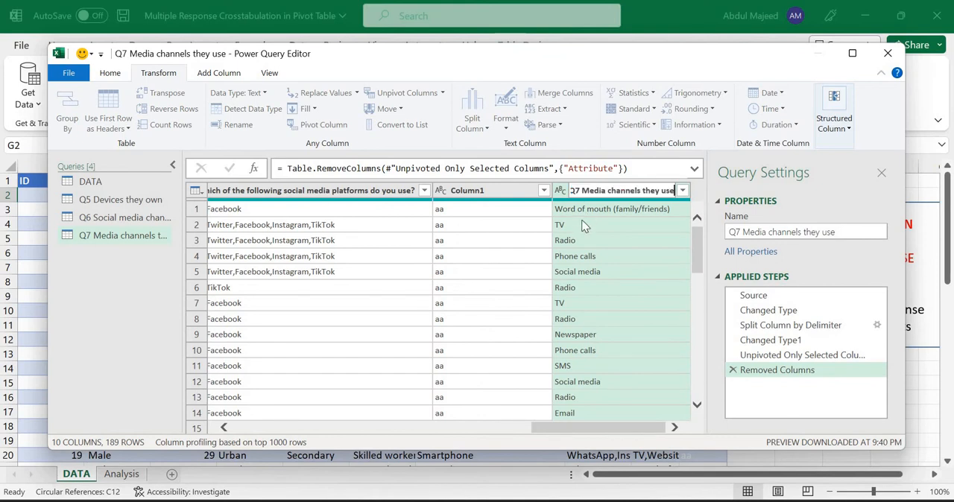
key(Return)
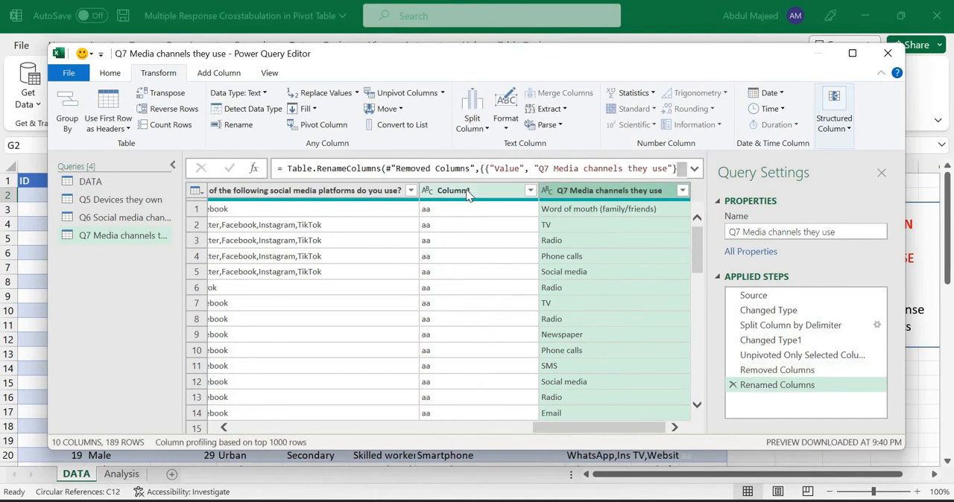
Remove the Q5 devices, Q6 social media and Column1 columns from the Q7 media query together
click(468, 191)
ctrl+click(310, 196)
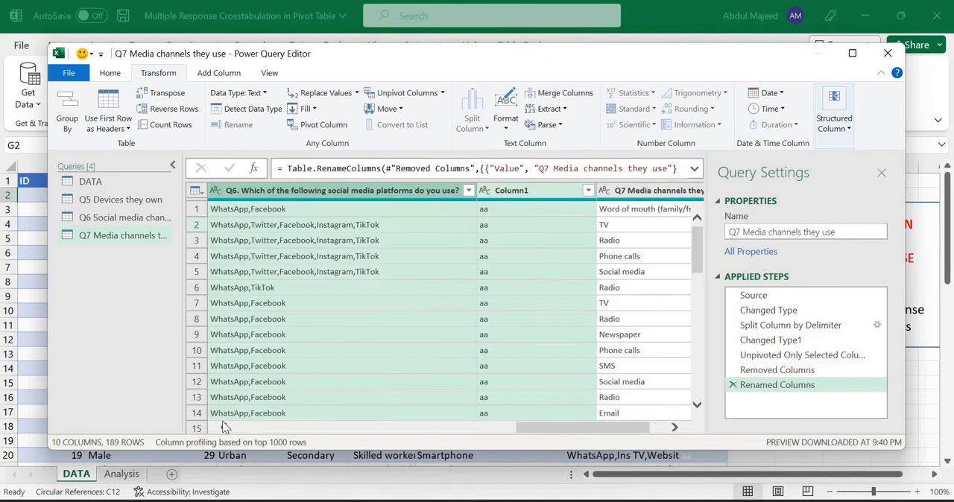
click(223, 427)
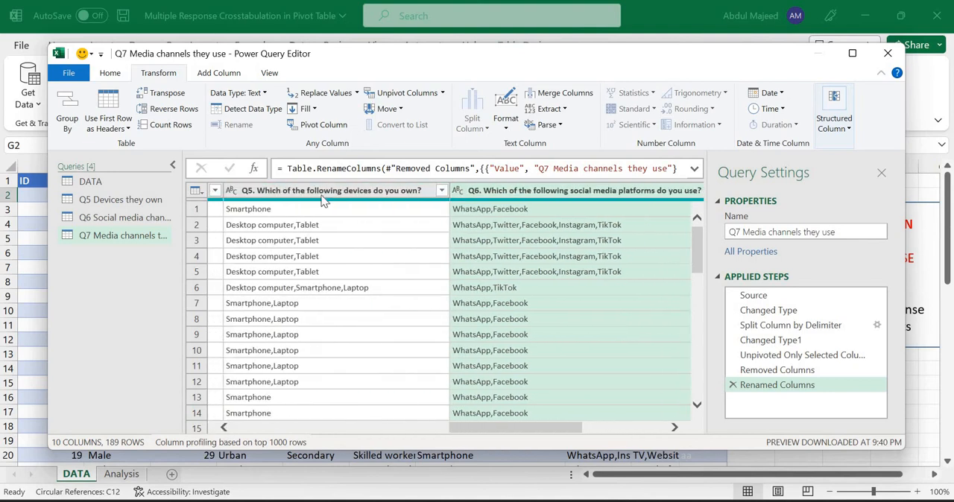
ctrl+click(324, 196)
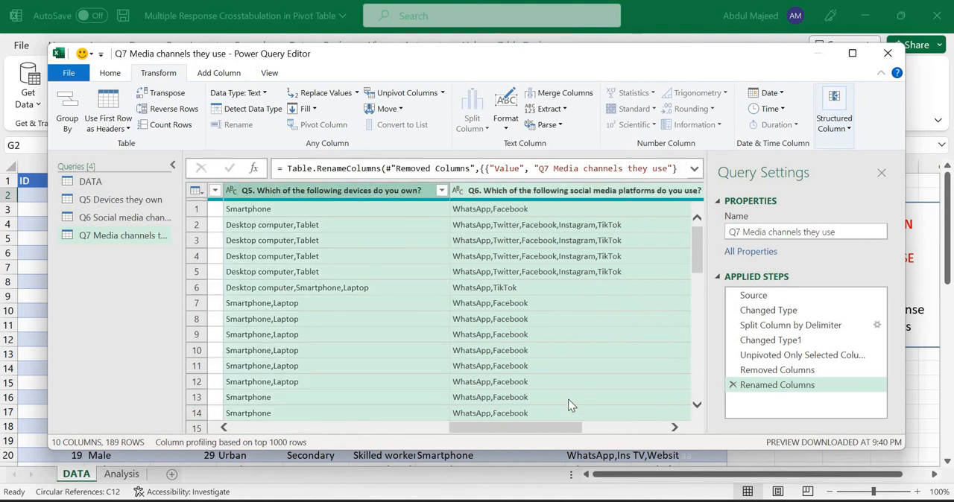
drag(540, 427, 624, 427)
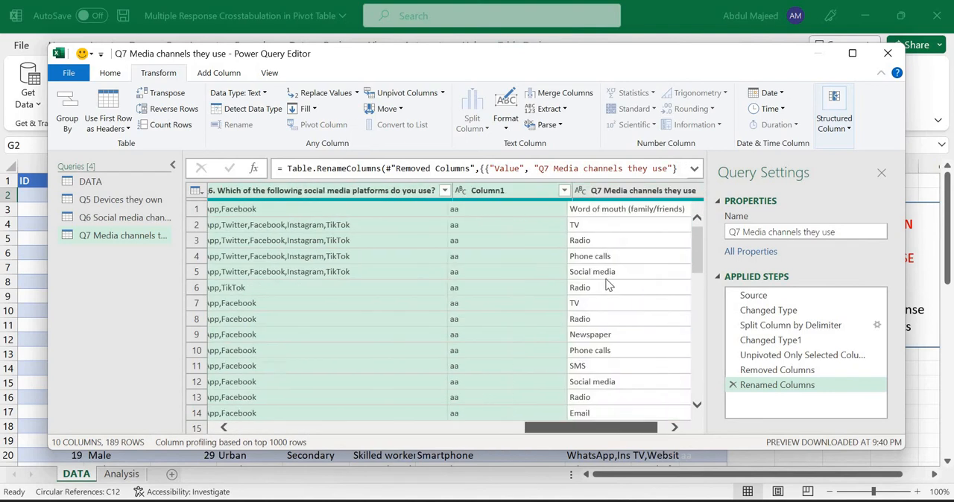
right_click(474, 188)
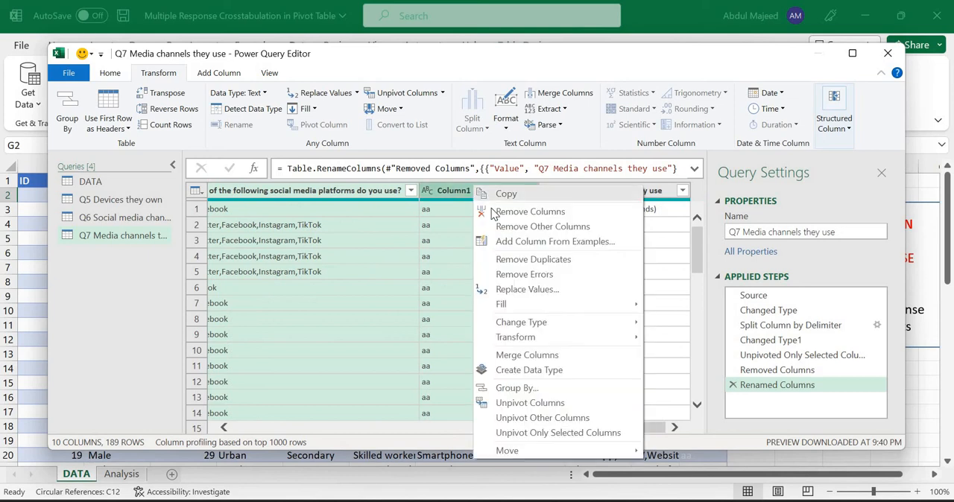
click(495, 213)
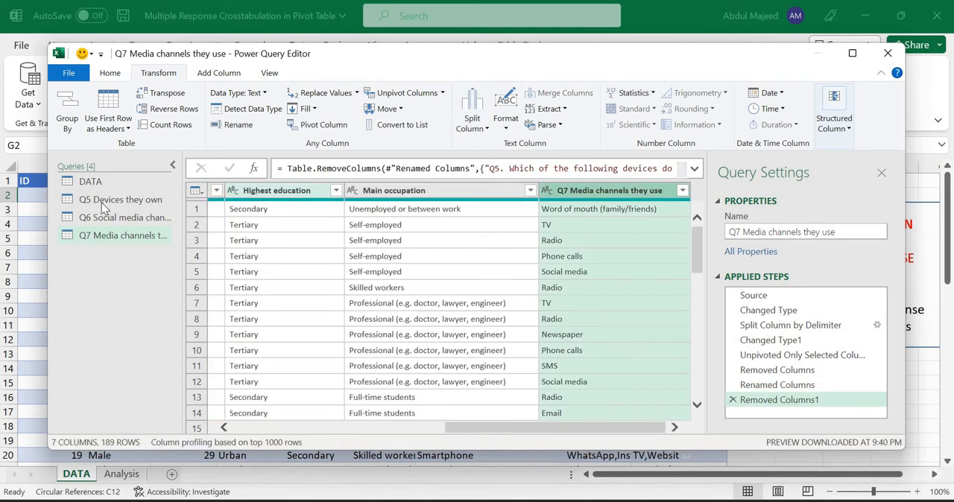
Close and load the queries as a PivotTable Report at cell A6 of the existing Analysis sheet, adding the data to the Data Model
click(102, 200)
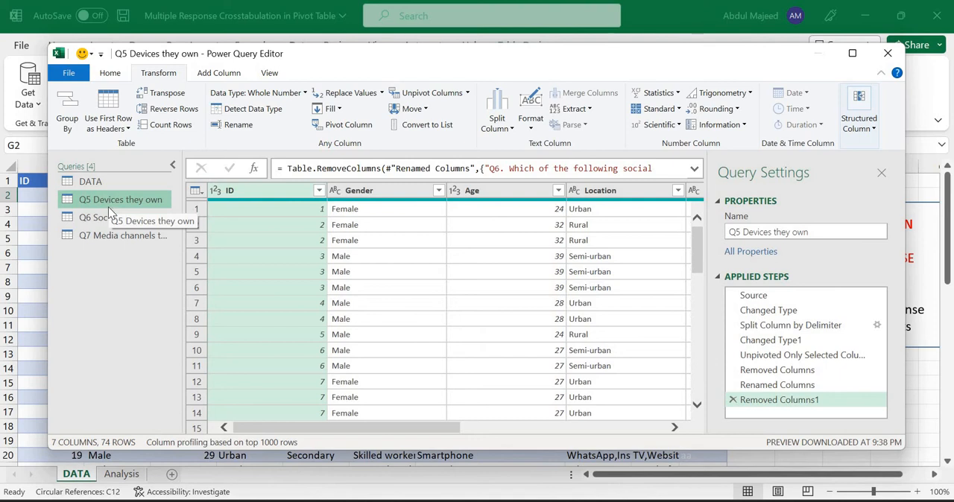
click(111, 73)
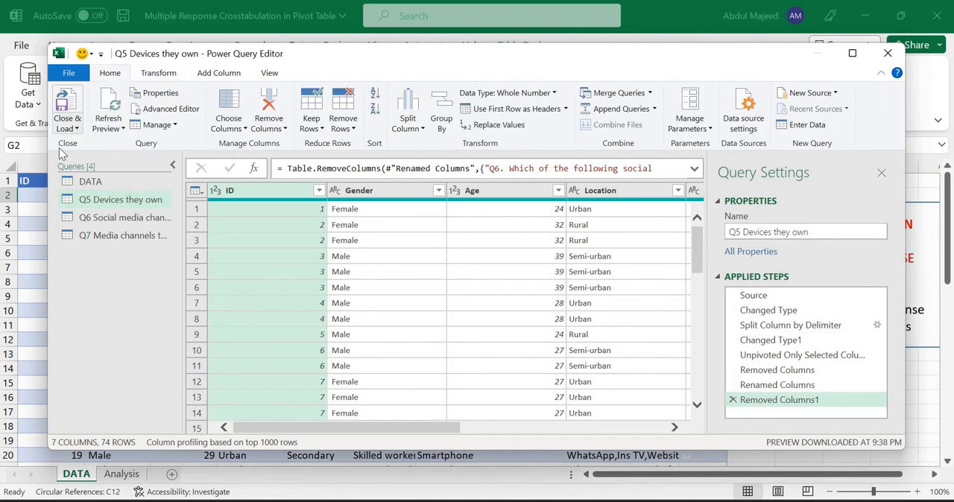
click(66, 128)
click(51, 161)
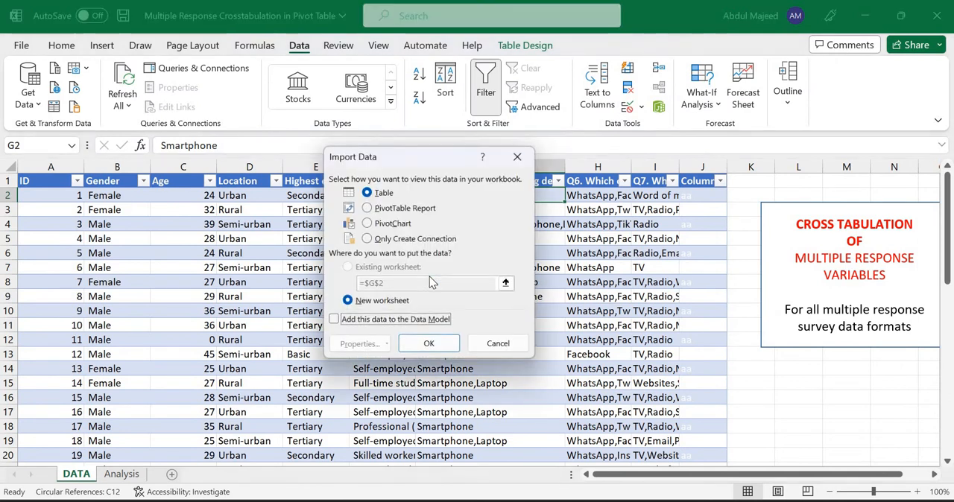
click(334, 321)
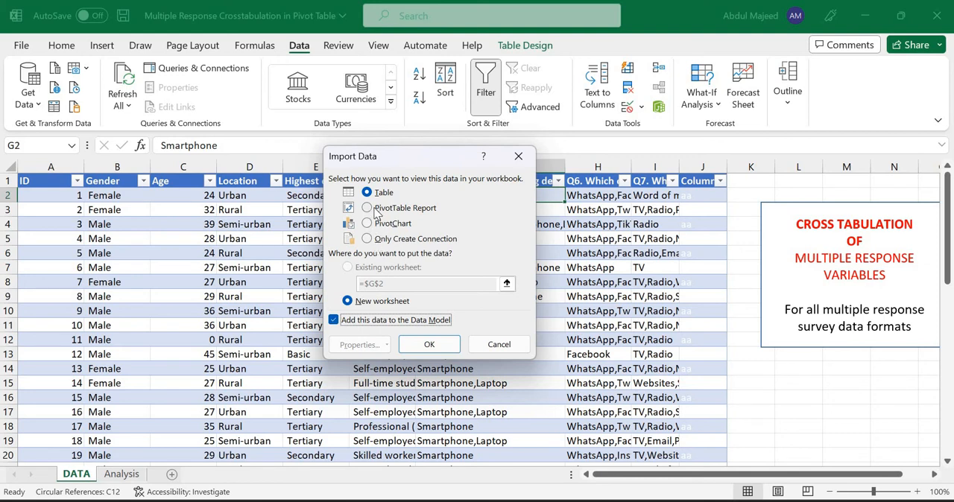
click(377, 213)
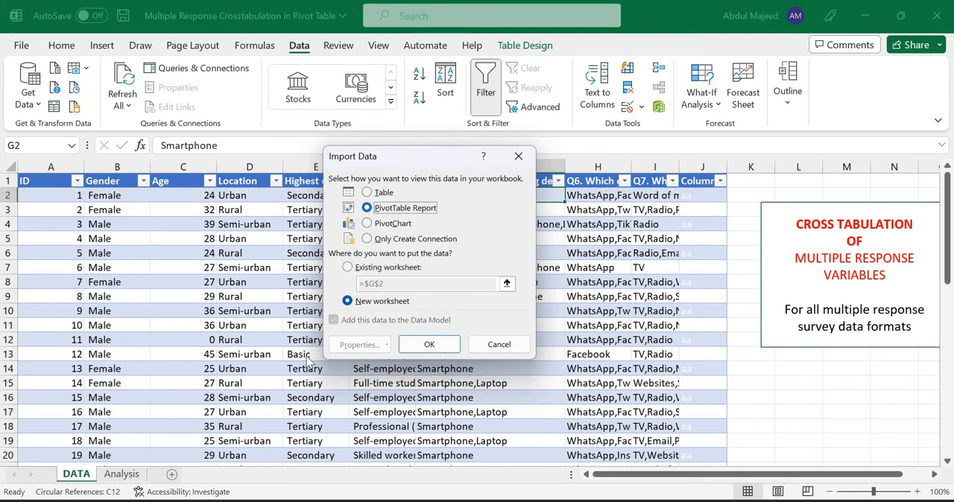
click(347, 268)
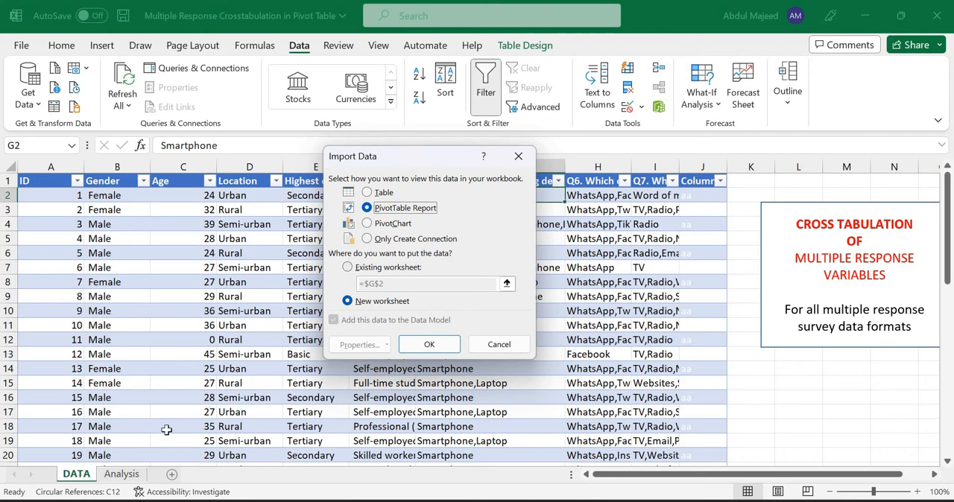
click(122, 474)
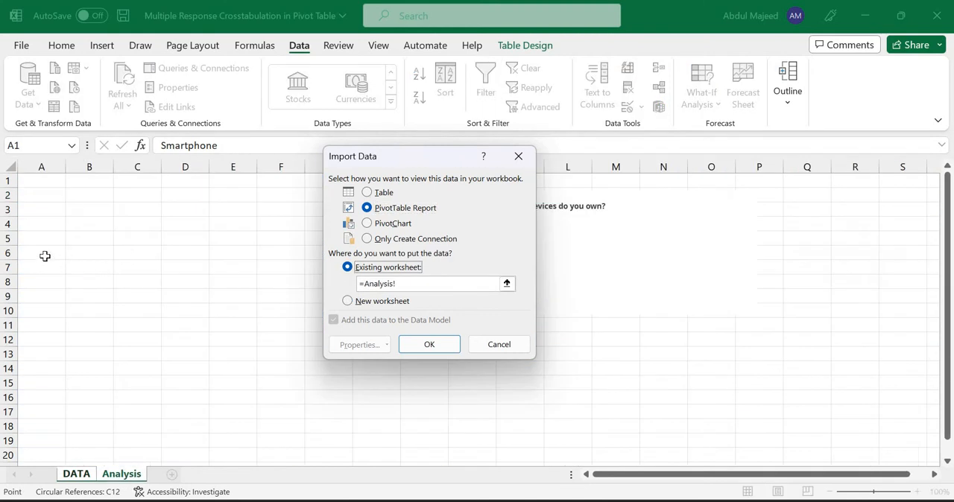
click(45, 255)
click(423, 341)
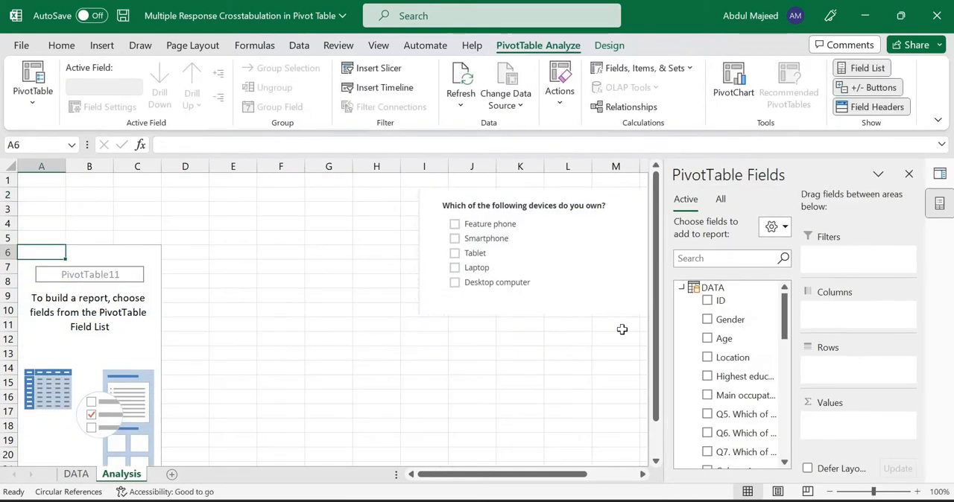
Collapse the field list tables, expand Q5 Devices they own and add its Gender field to the pivot table rows
click(680, 291)
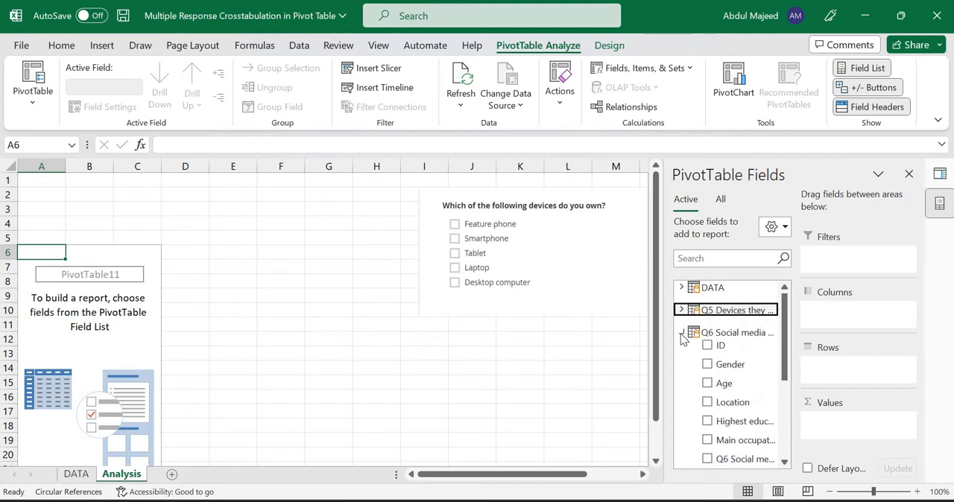
click(681, 334)
click(681, 355)
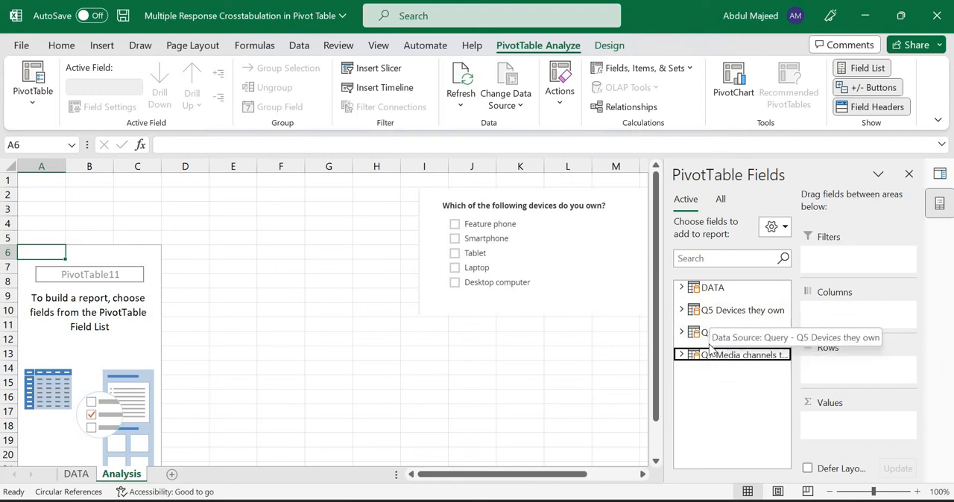
click(682, 311)
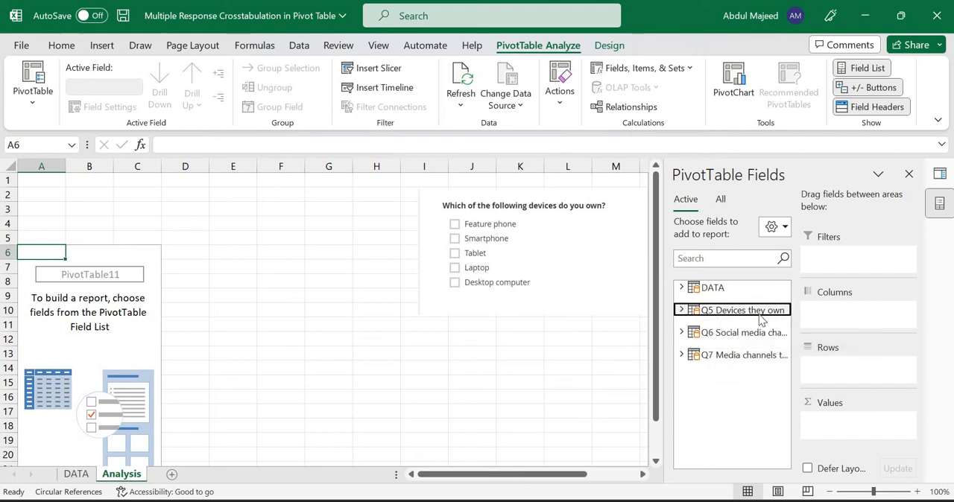
scroll(786, 377, down, 1)
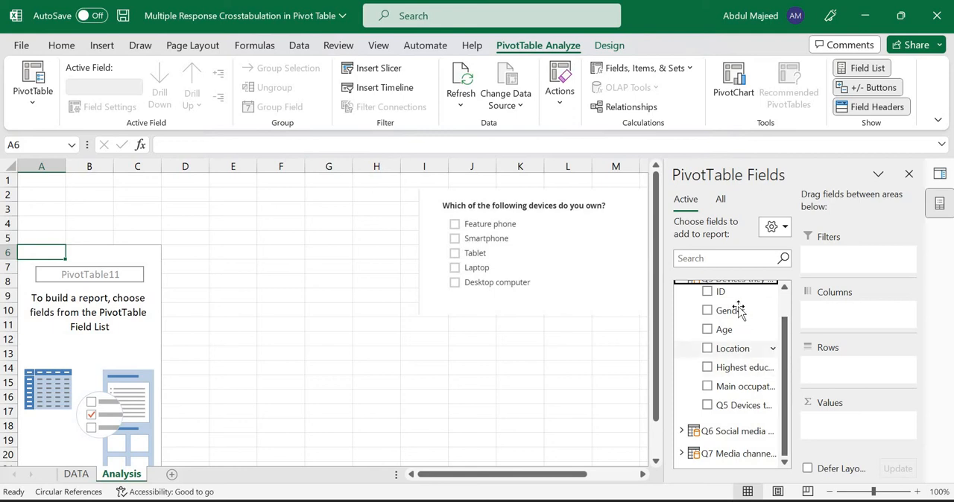
mouse_move(736, 308)
mouse_down()
mouse_move(826, 348)
mouse_move(809, 358)
mouse_move(820, 360)
mouse_move(731, 316)
mouse_up()
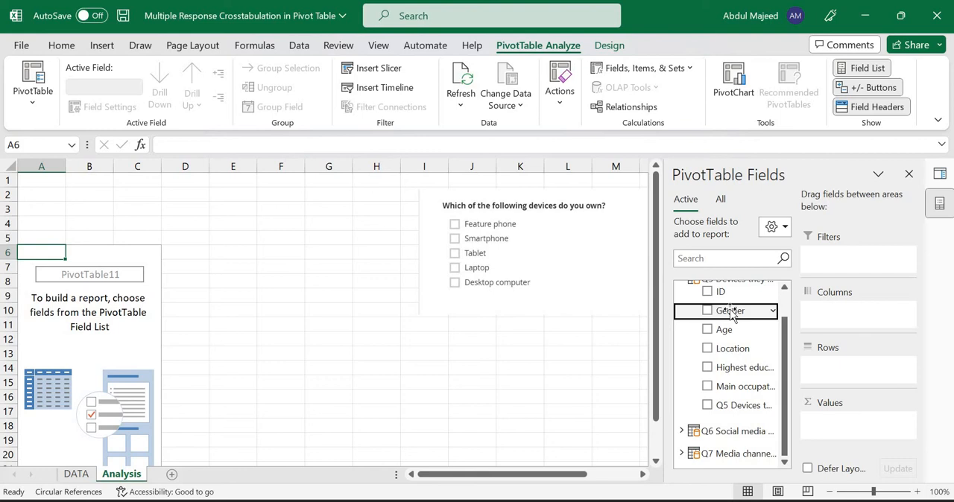
drag(731, 313, 815, 360)
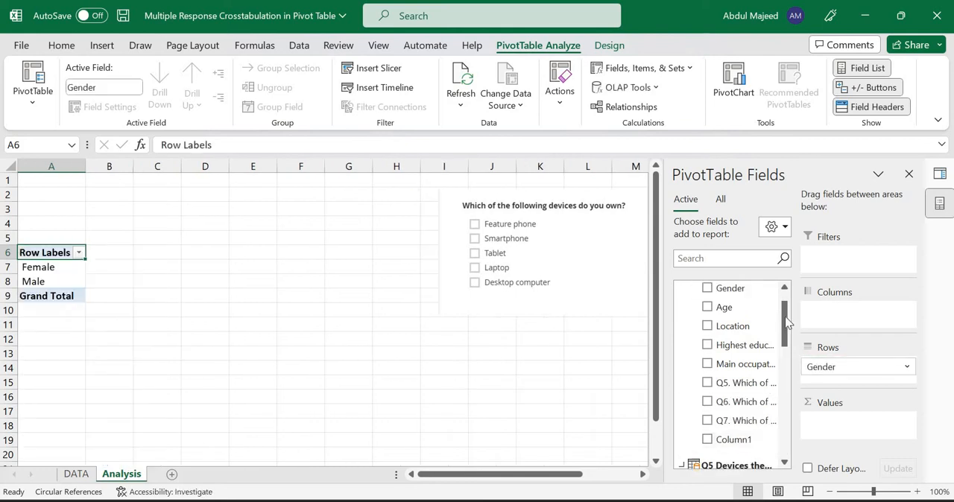
Add the Q5 Devices they own field to the pivot table columns and the same table's ID field to the values
drag(785, 300, 784, 289)
click(682, 289)
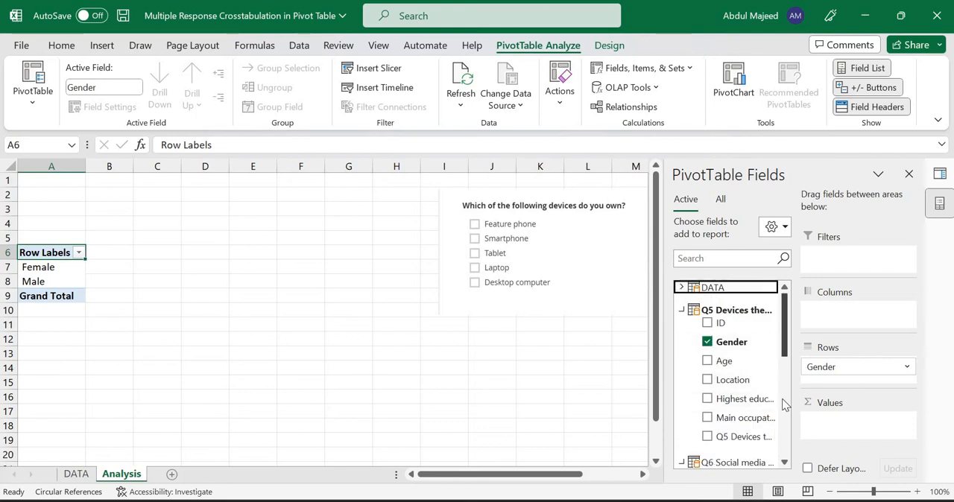
drag(785, 318, 785, 342)
drag(738, 372, 835, 322)
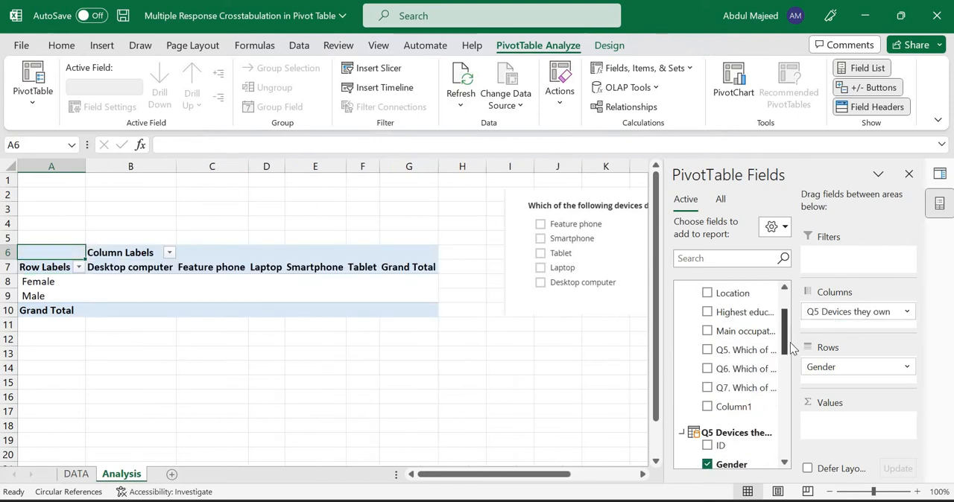
scroll(779, 378, down, 3)
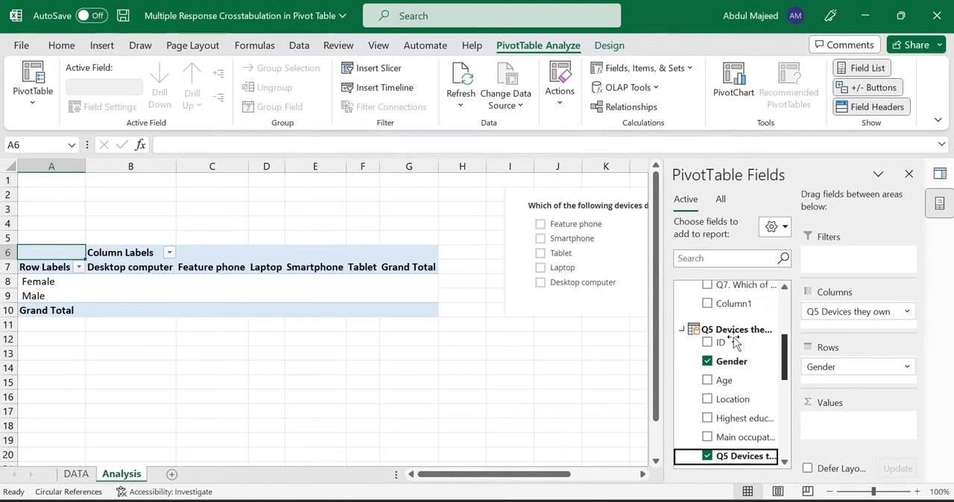
drag(733, 317, 843, 421)
Summarize the pivot table's ID value field by Distinct Count
click(843, 422)
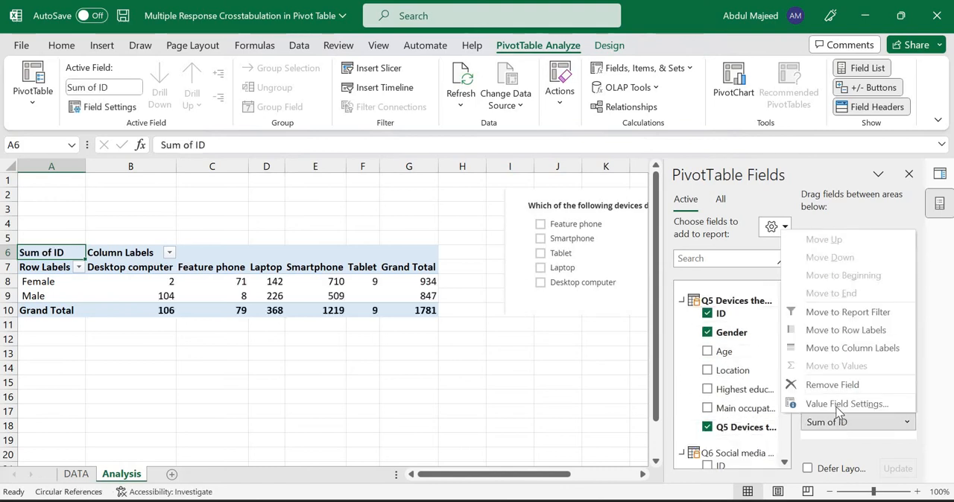
click(847, 404)
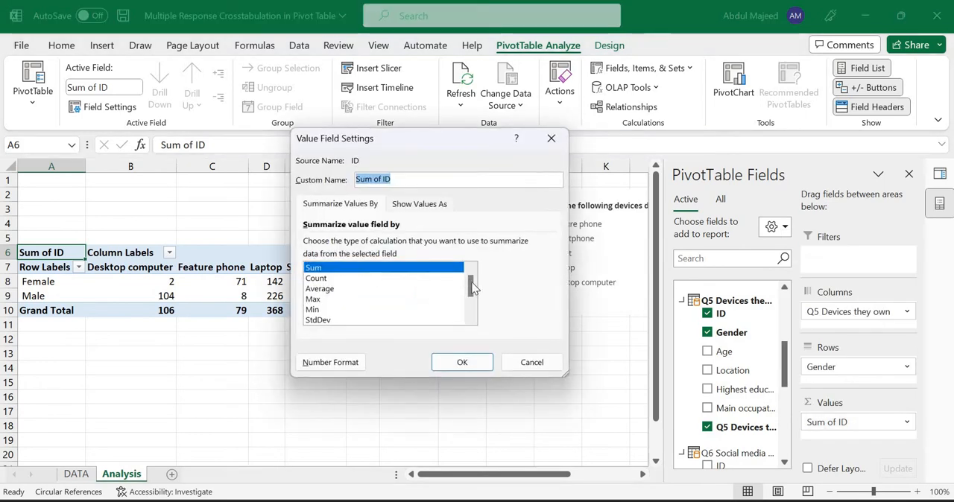
scroll(336, 321, down, 2)
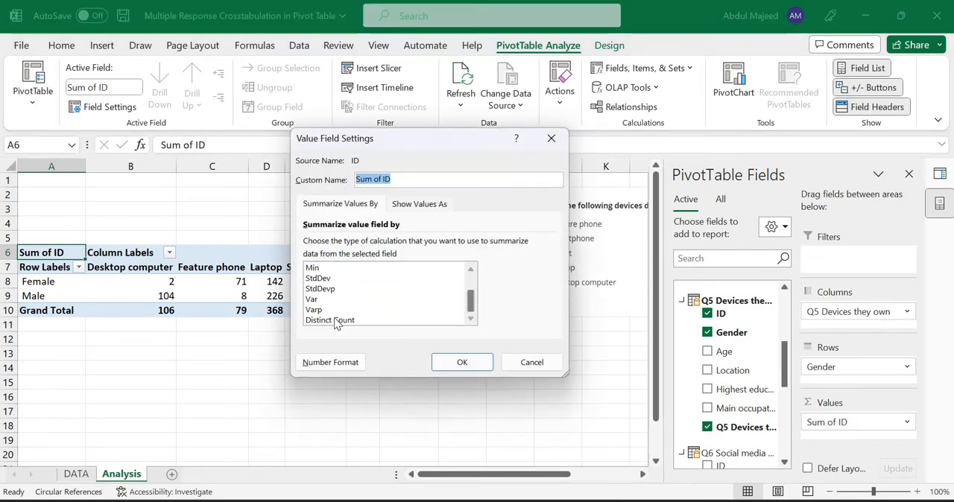
click(335, 320)
click(469, 362)
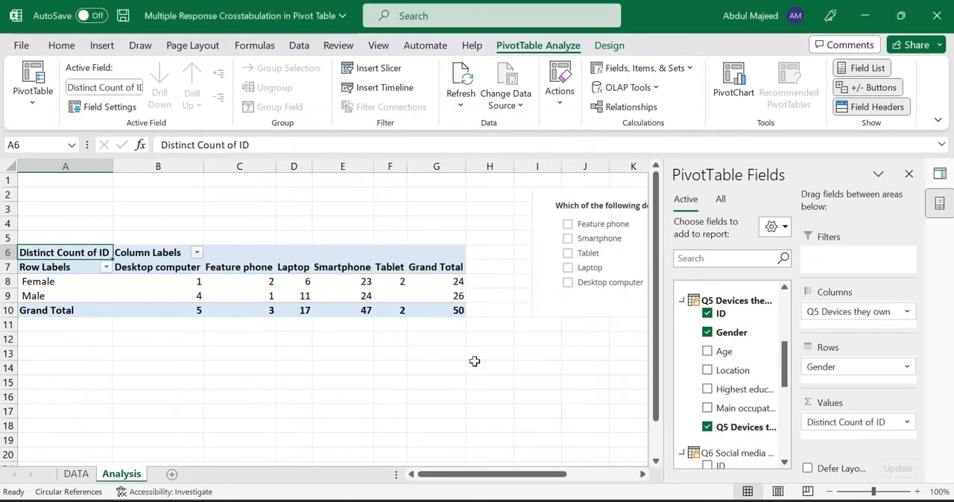
click(452, 311)
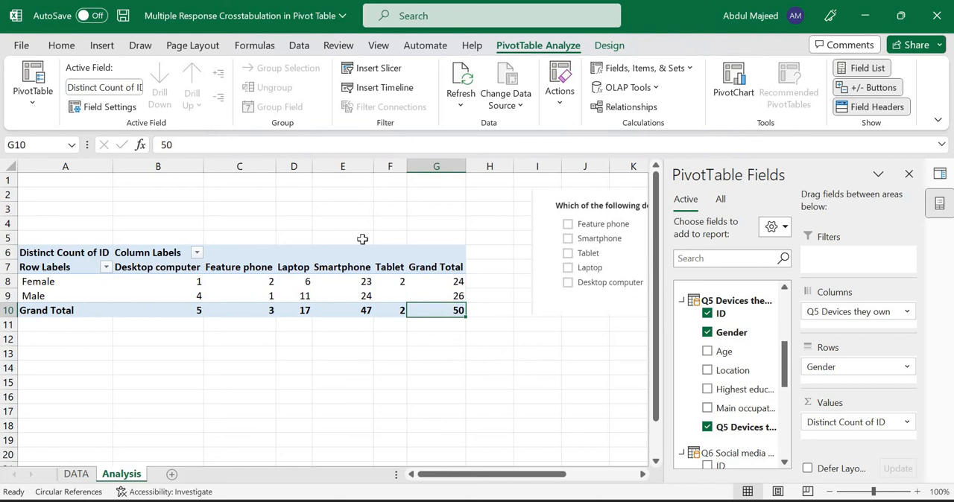
Switch the ID summary to Count for comparison and return it to Distinct Count
right_click(439, 298)
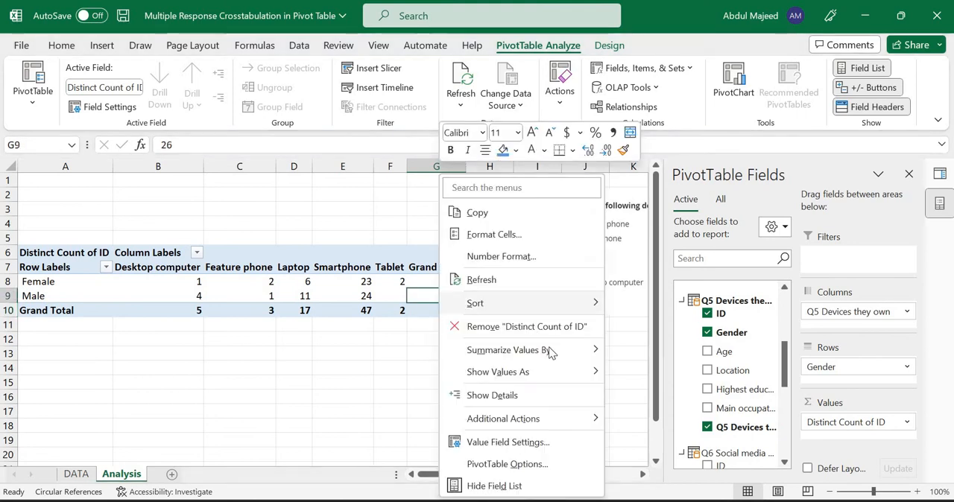
mouse_move(582, 349)
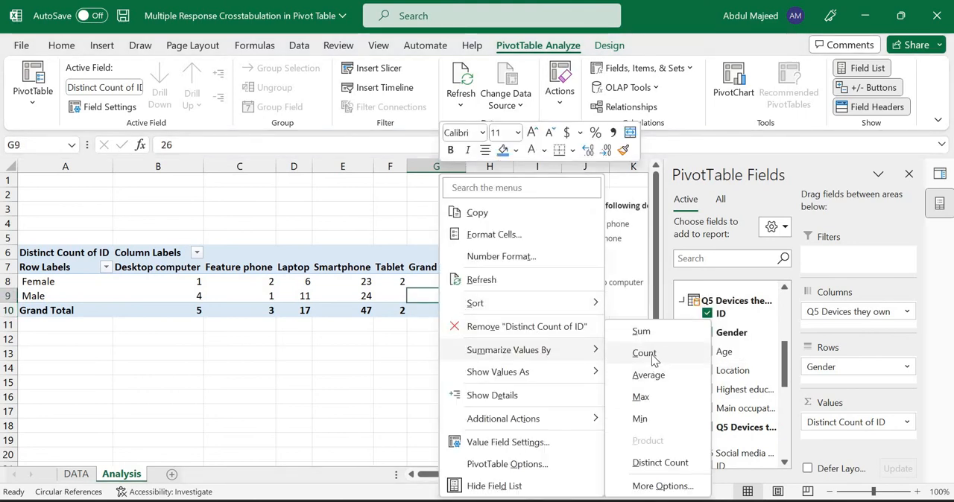
click(645, 353)
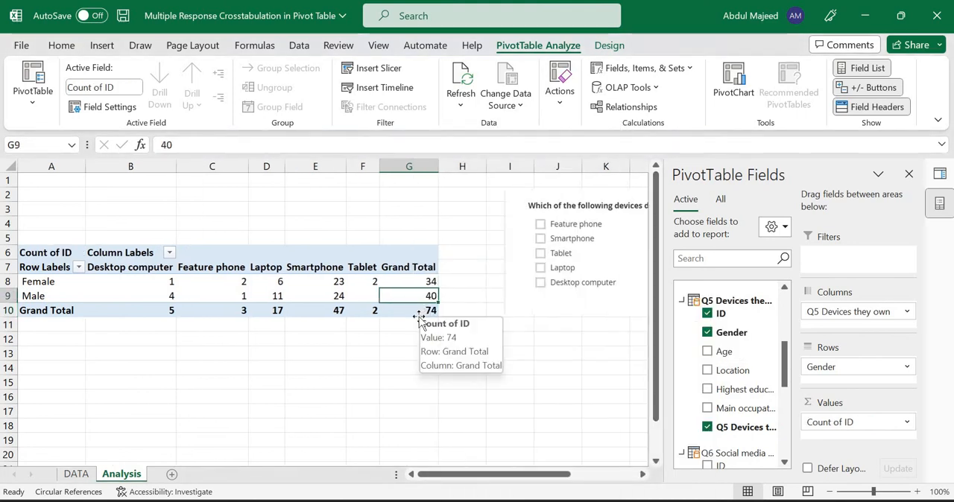
click(424, 314)
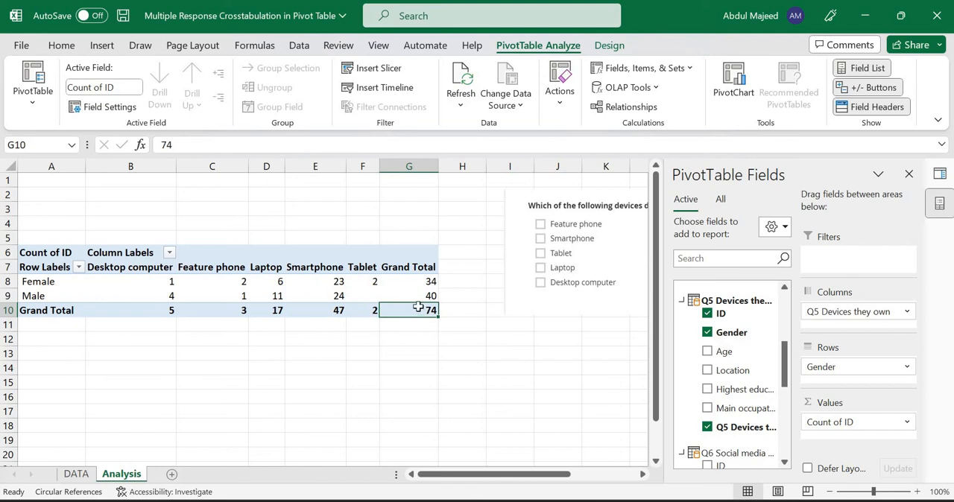
right_click(420, 296)
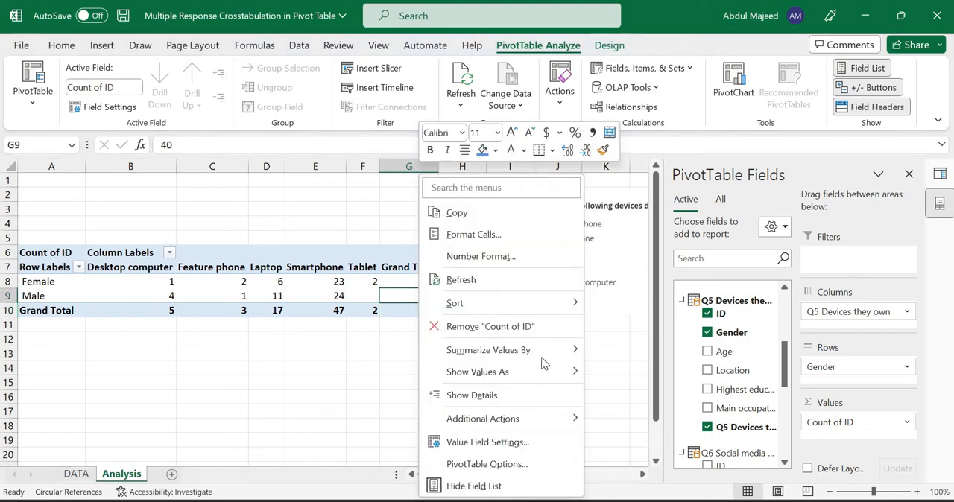
mouse_move(522, 372)
mouse_move(522, 350)
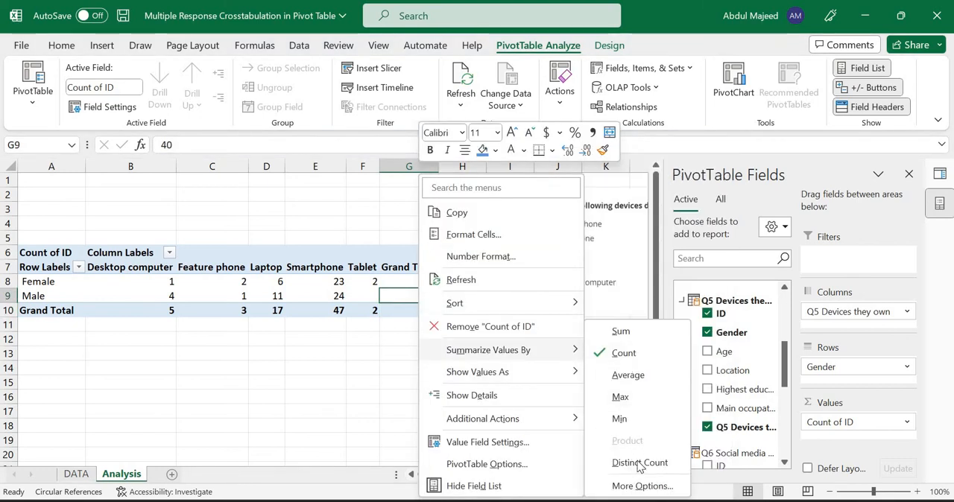
click(639, 458)
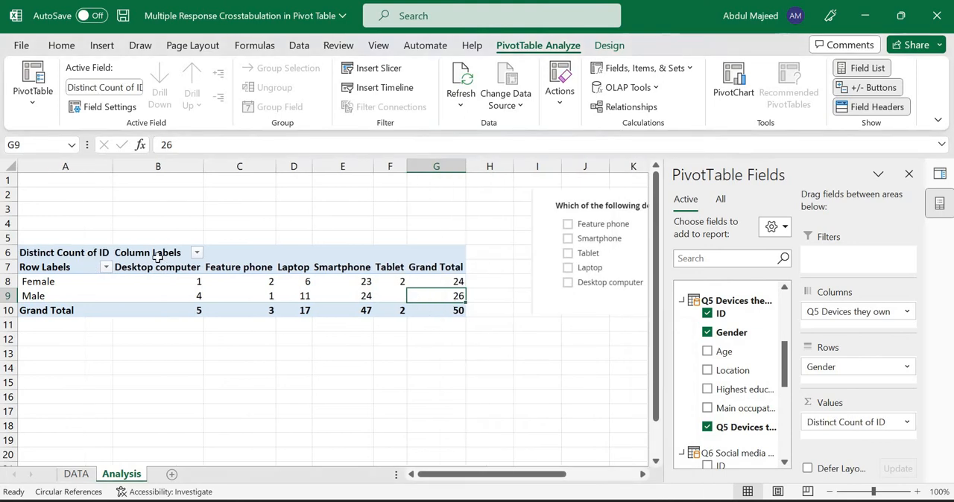
Turn on text wrapping for the pivot column headings in B7:G7 and reduce their font size to 9
drag(138, 266, 426, 264)
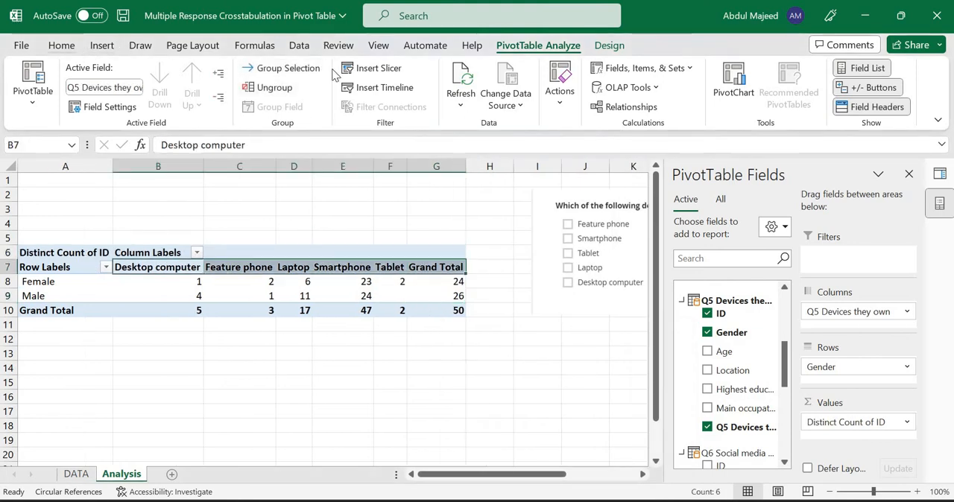
click(61, 46)
click(422, 75)
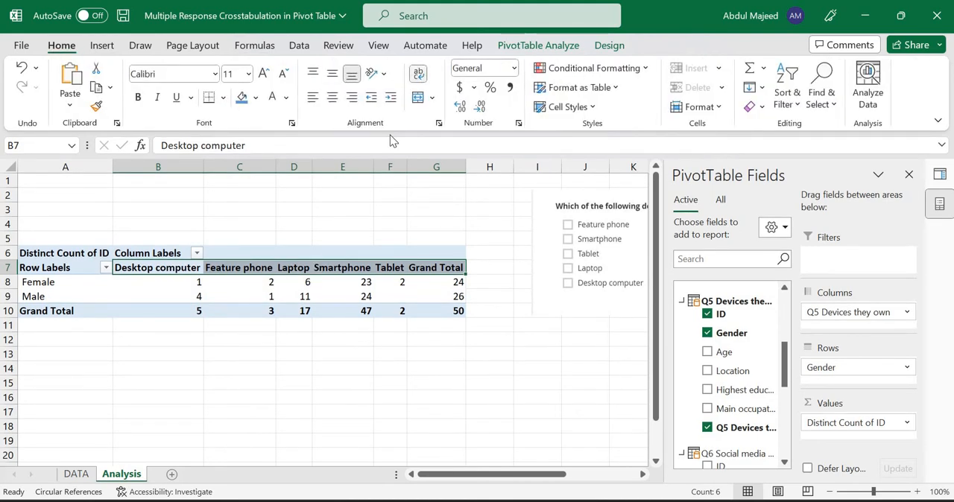
click(284, 77)
click(284, 77)
click(158, 294)
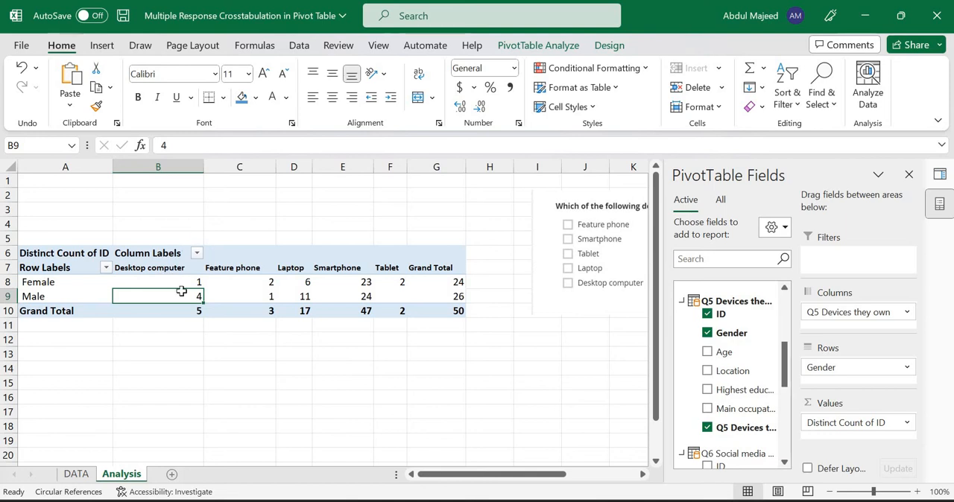
Show the pivot values as % of Row Total and format B8:G10 as percentages without decimals
click(47, 282)
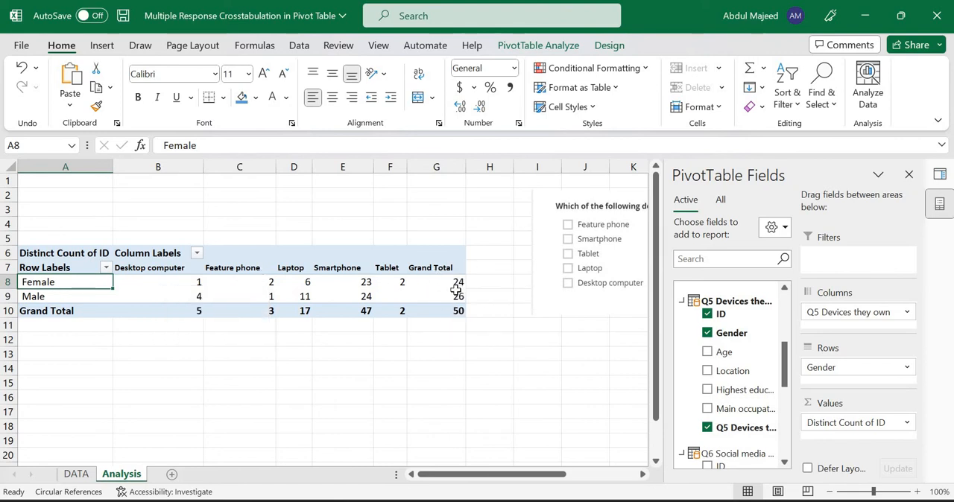
click(28, 296)
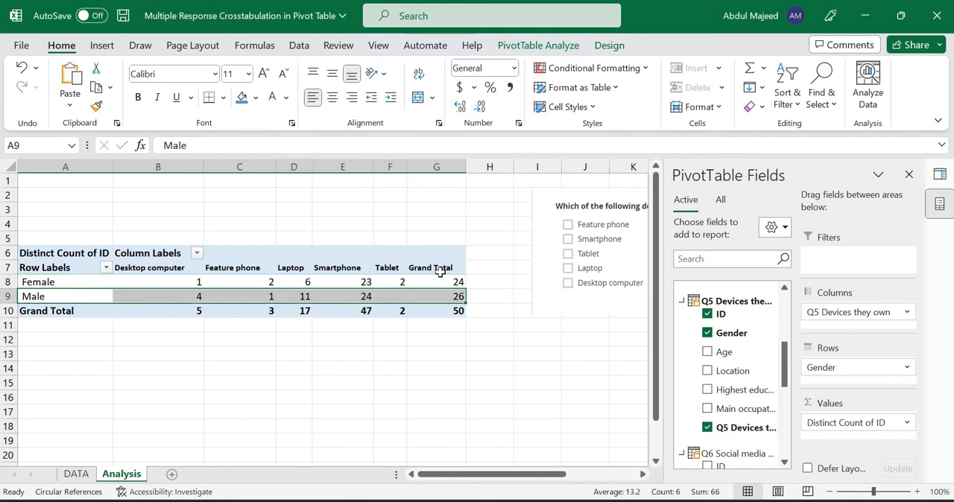
right_click(223, 281)
mouse_move(341, 372)
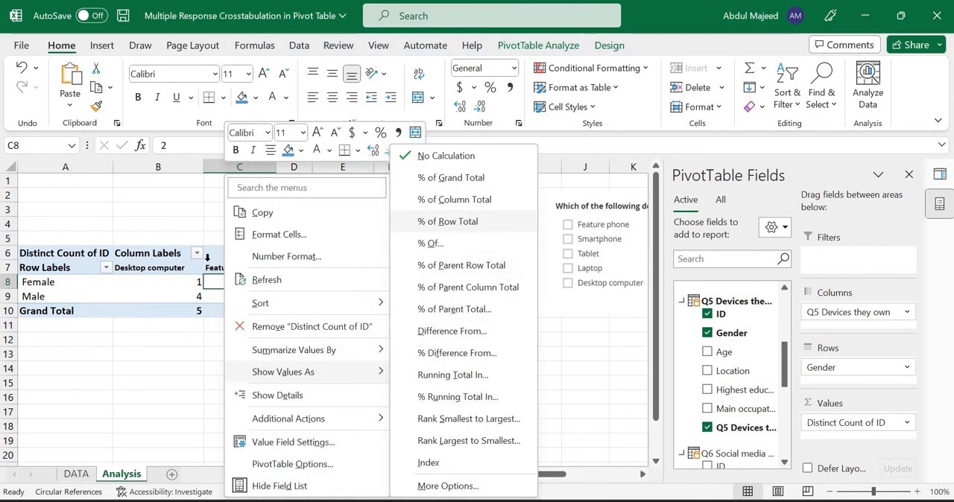
click(448, 221)
mouse_move(393, 306)
mouse_down()
mouse_move(399, 299)
mouse_move(403, 312)
mouse_up()
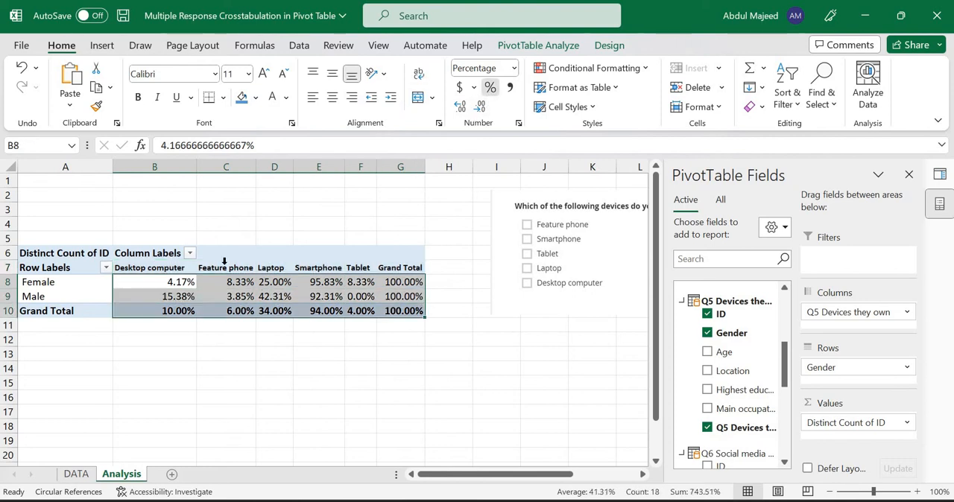
click(490, 89)
Turn off autofitting column widths on update in the pivot table's options
click(177, 284)
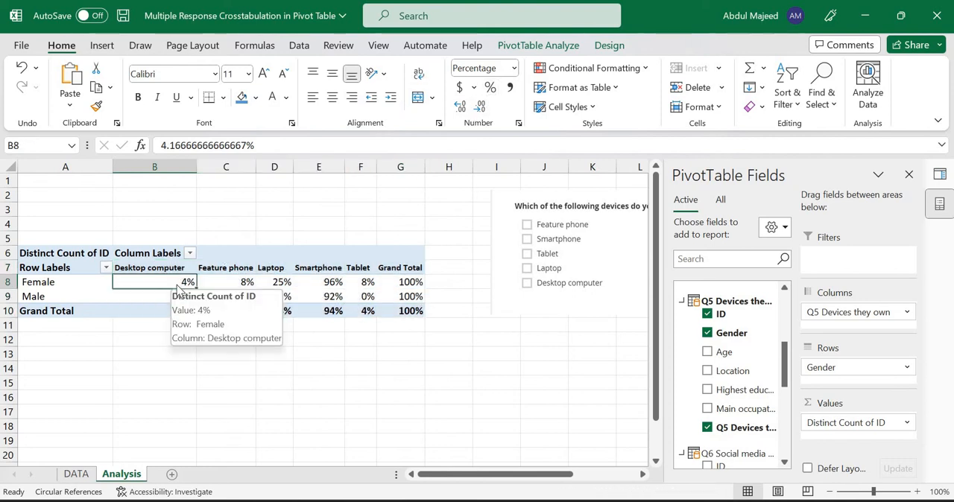
right_click(176, 284)
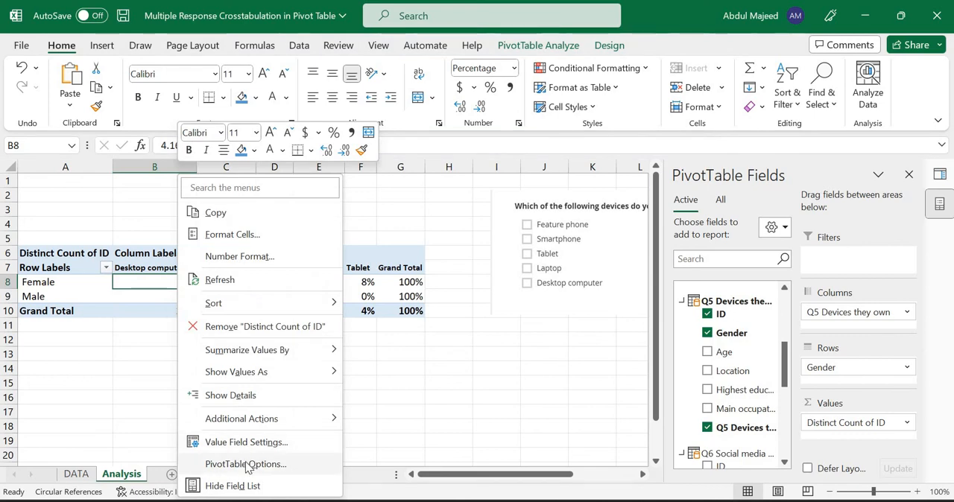
click(247, 464)
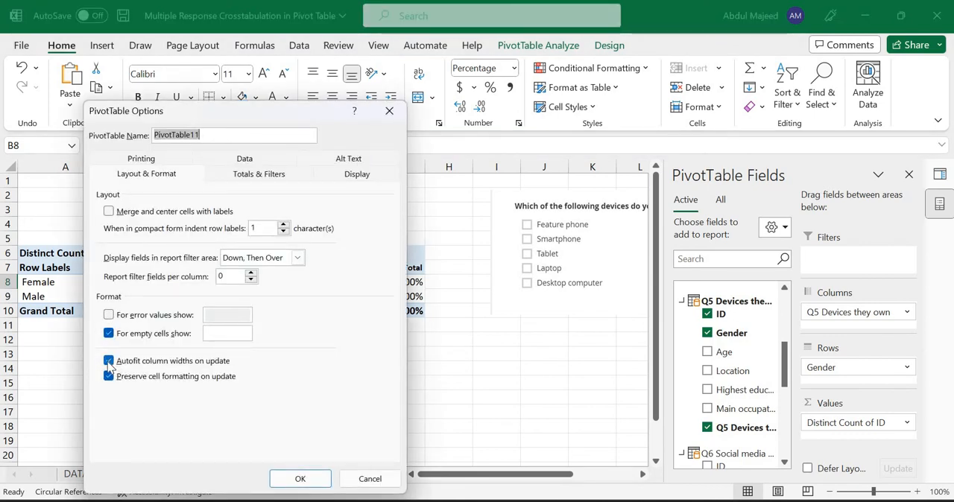
click(109, 362)
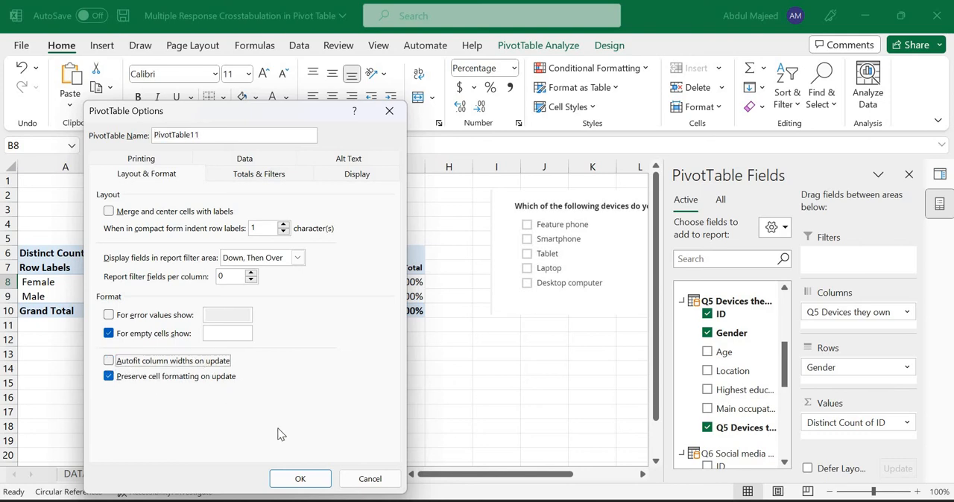
click(311, 479)
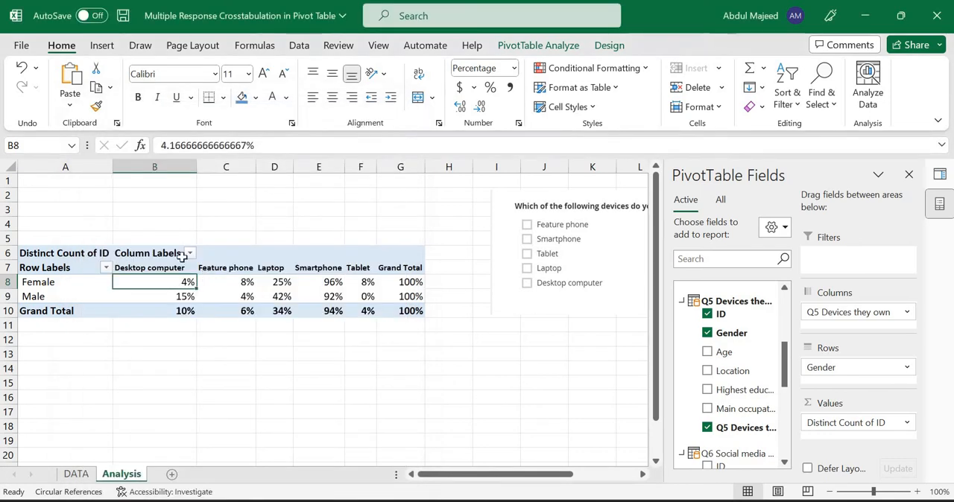
click(165, 267)
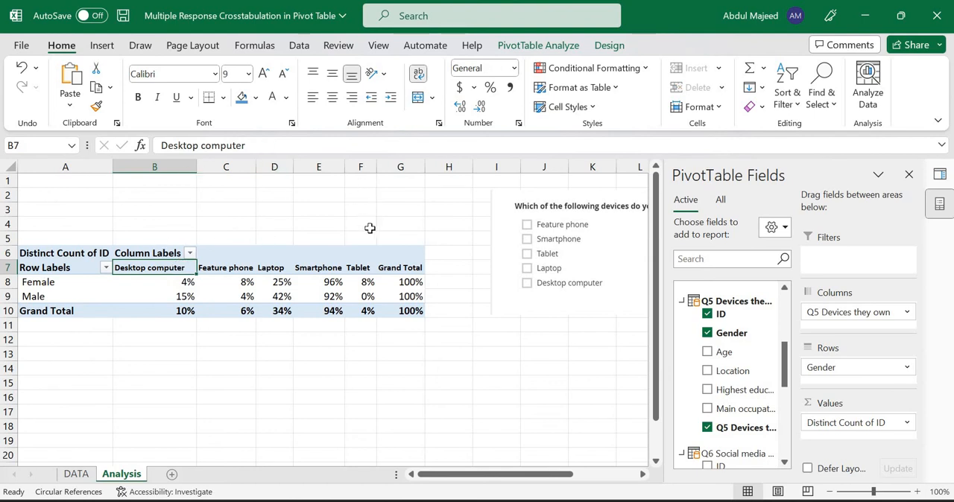
click(170, 298)
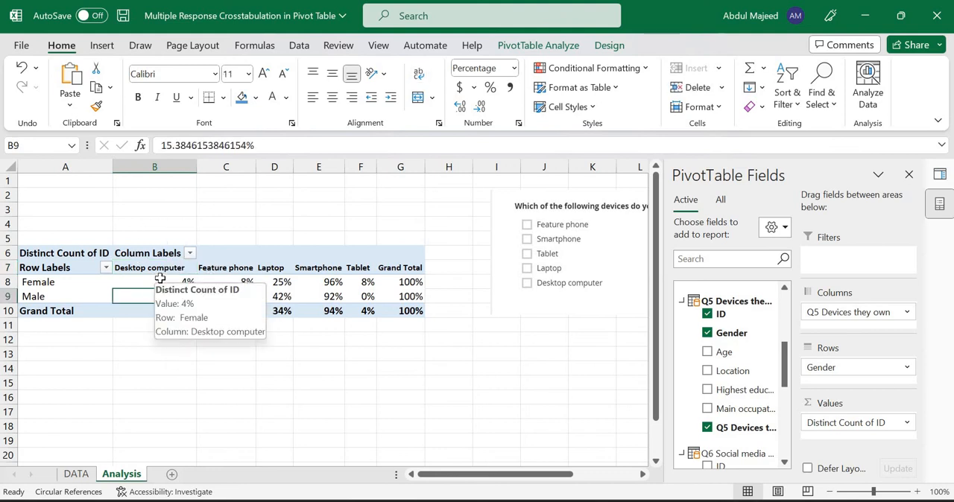
click(160, 278)
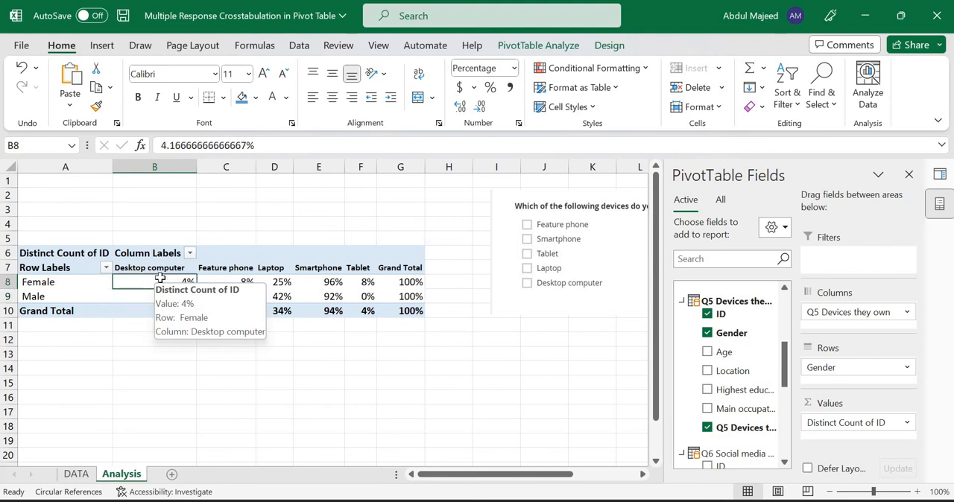
Copy the whole Gender pivot table in A6:G10 and paste the duplicate at cell A13
drag(64, 253, 407, 311)
key(ctrl+c)
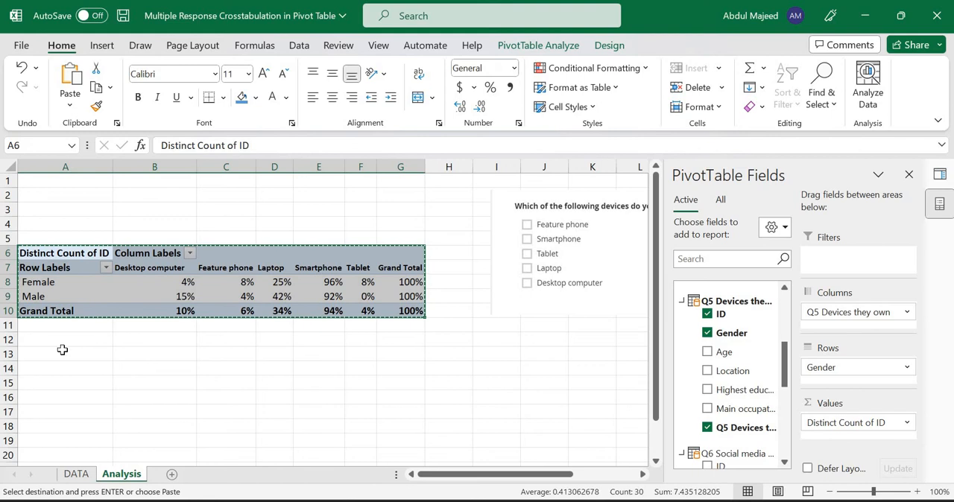
click(62, 350)
key(ctrl+v)
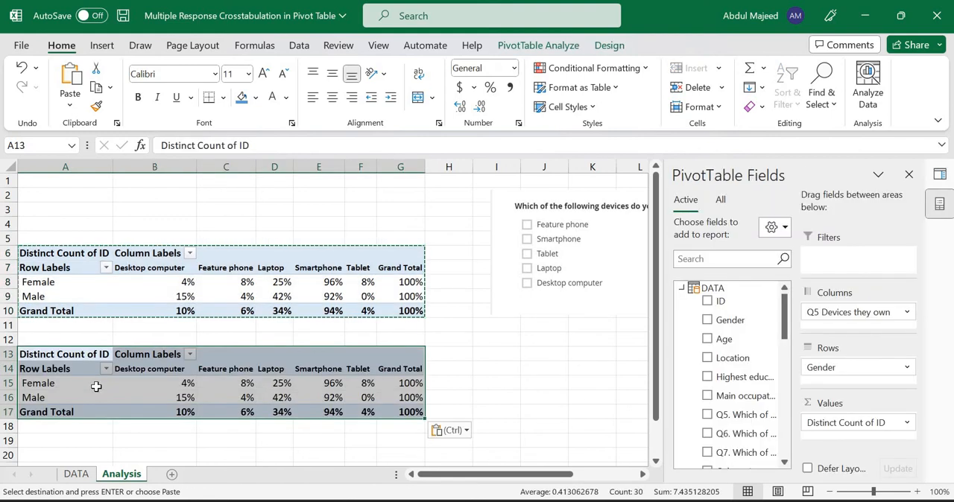
Replace Gender with the Q5 Devices table's Location field in the rows of the second pivot table
click(97, 387)
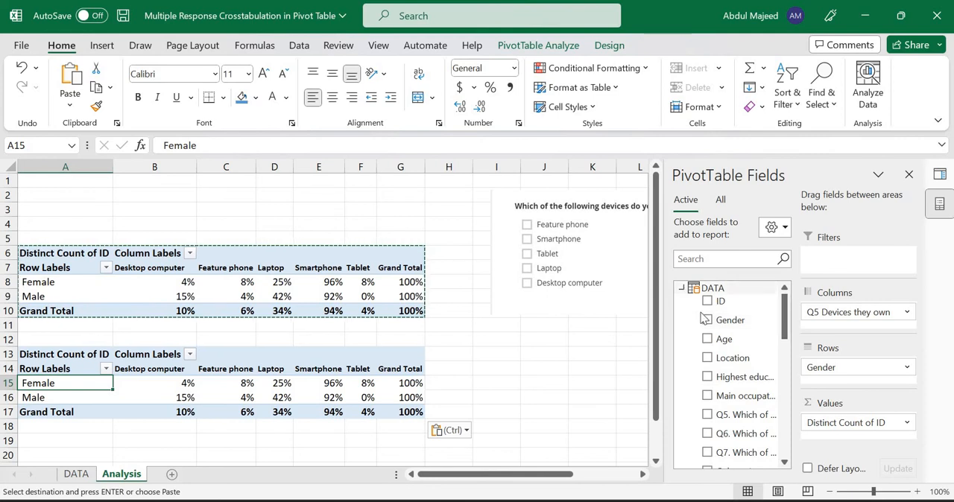
click(682, 289)
drag(787, 331, 787, 336)
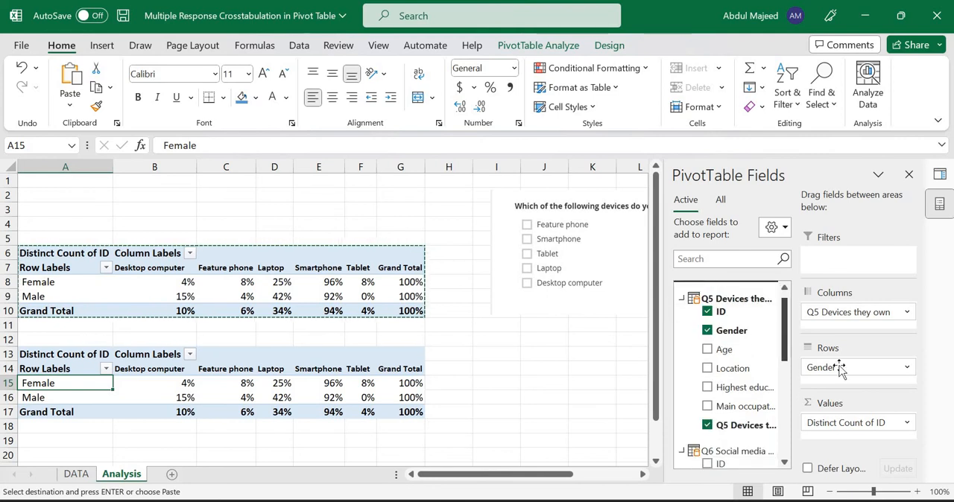
drag(718, 370, 827, 380)
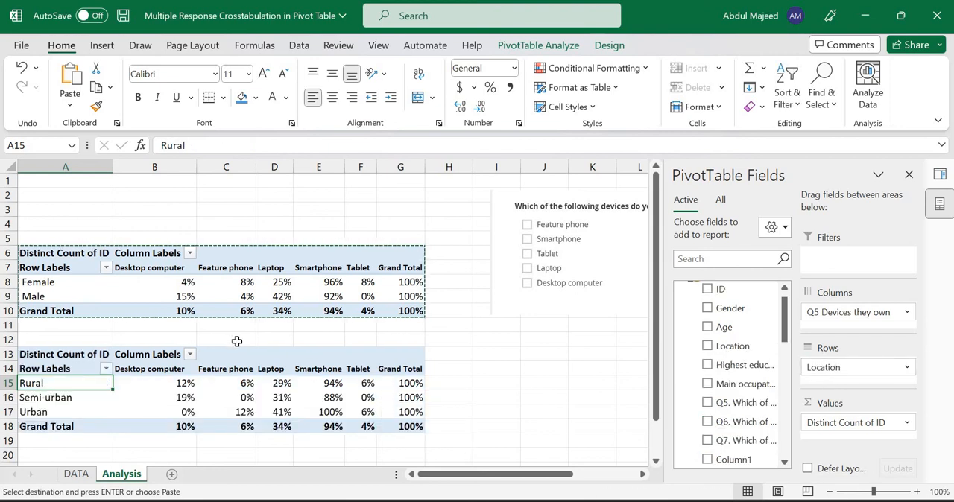
Enter the heading Location in cell B12 above the second pivot table
click(58, 357)
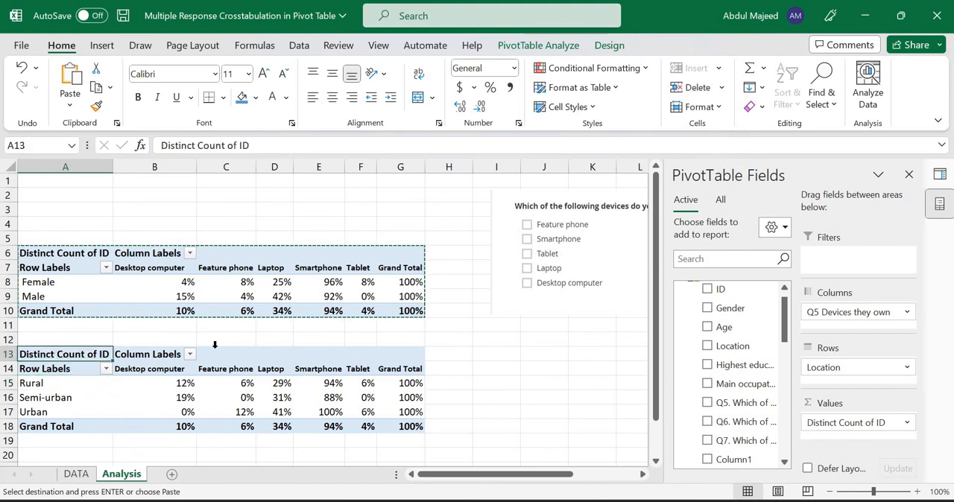
drag(214, 345, 113, 333)
click(113, 332)
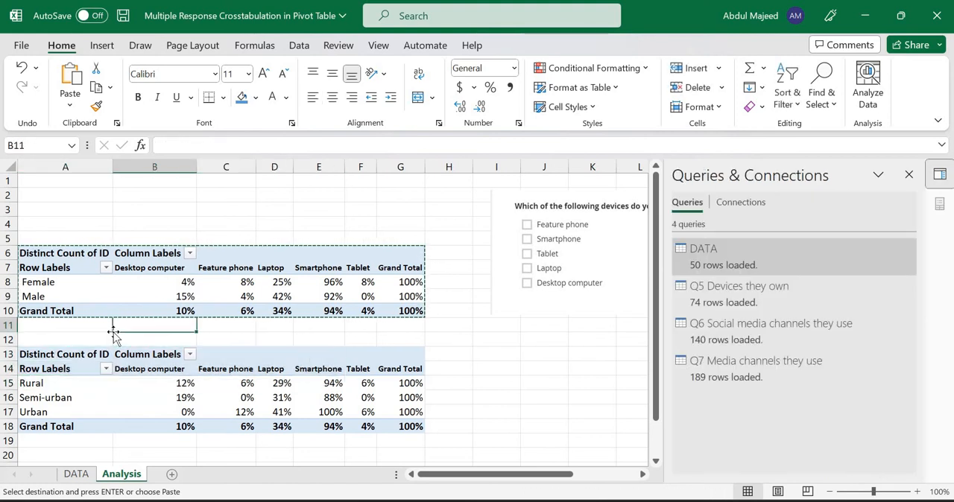
text(Loc)
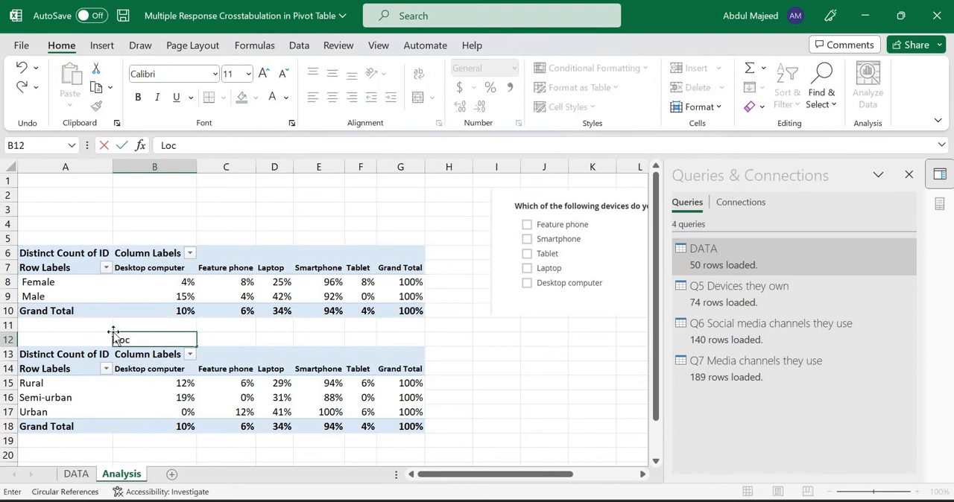
text(ation)
key(Return)
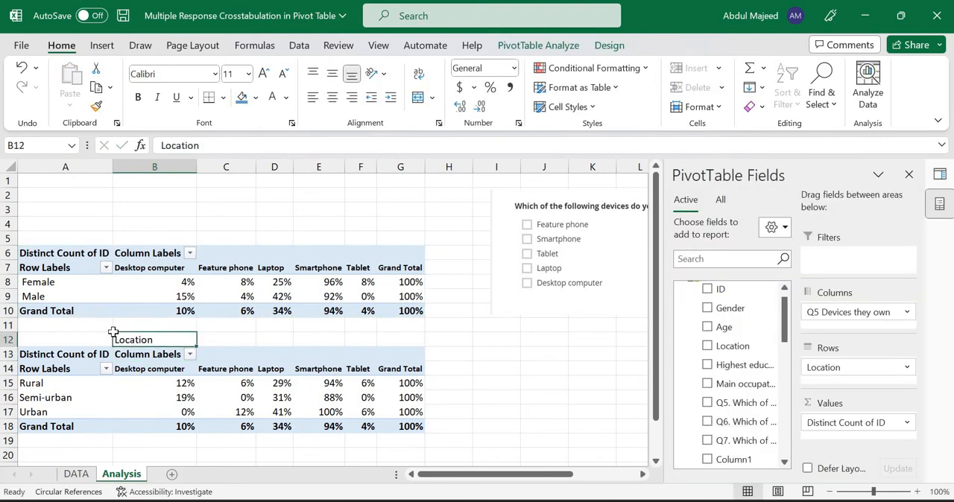
Enter the heading Gender in cell B5 above the first pivot table
key(Up)
key(Up)
key(Up)
key(Up)
key(Up)
key(Up)
key(Up)
key(Up)
text(G)
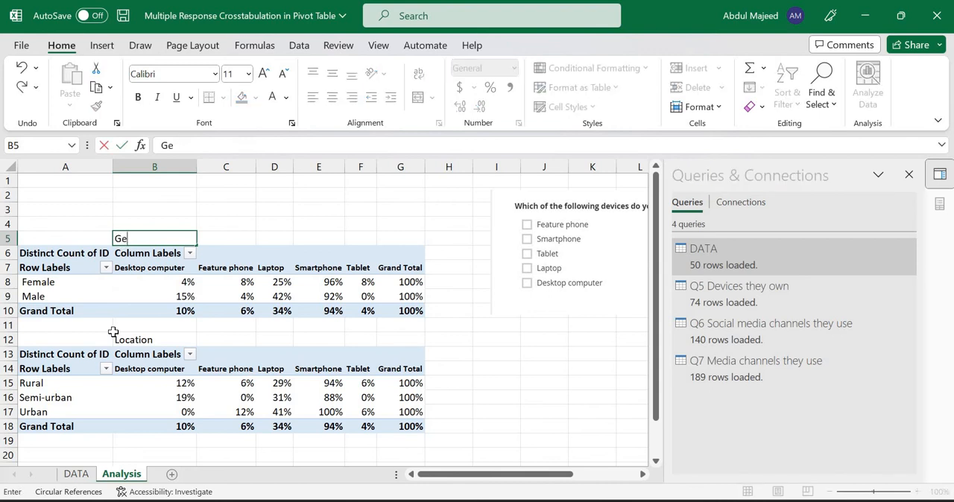
text(ender)
key(Return)
key(Up)
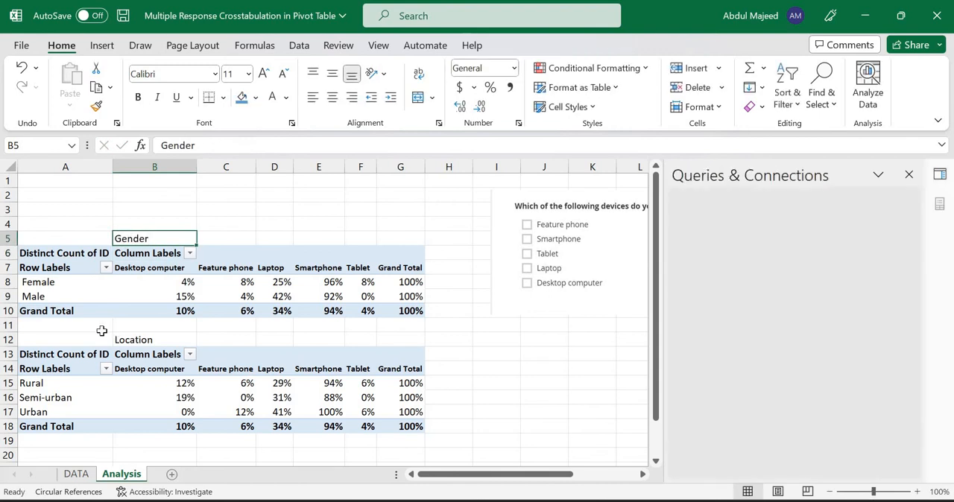
Copy the whole Location pivot table in A13:G18 and paste the duplicate at cell A21
drag(45, 355, 384, 428)
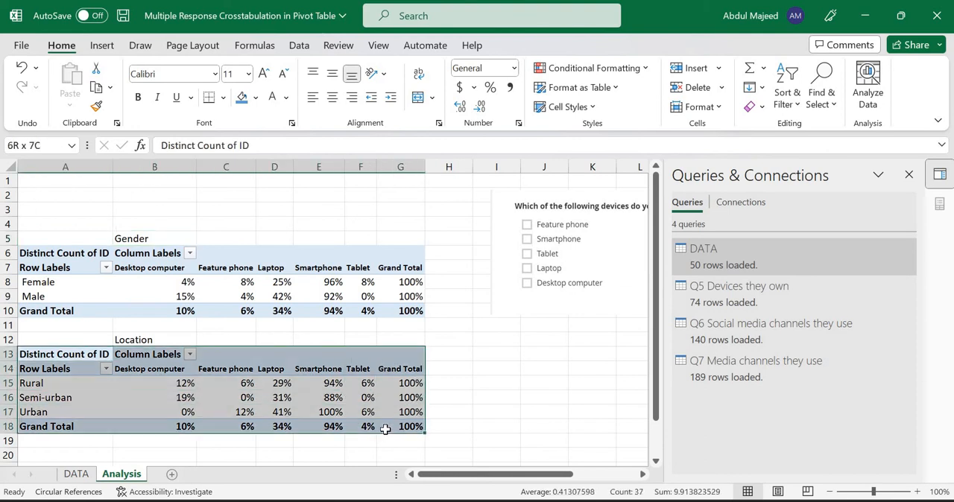
key(ctrl+c)
click(93, 446)
key(Down)
key(Down)
key(Down)
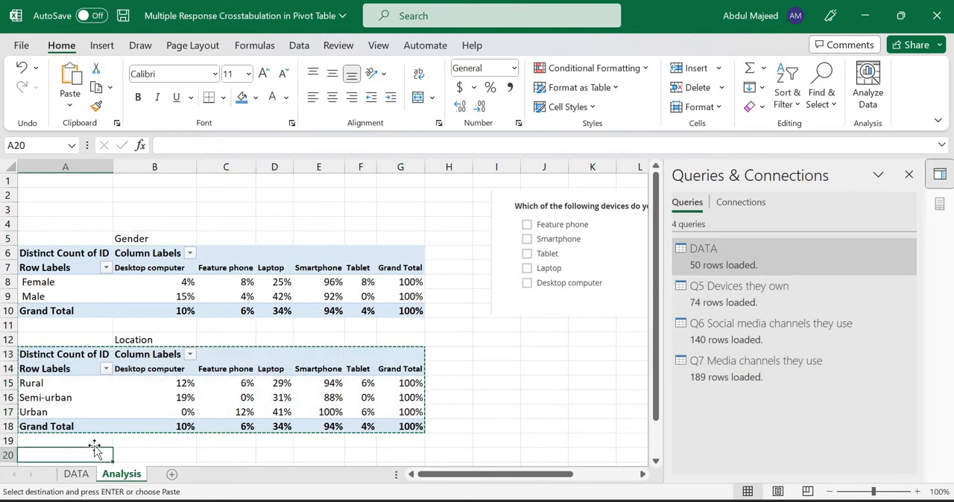
key(Up)
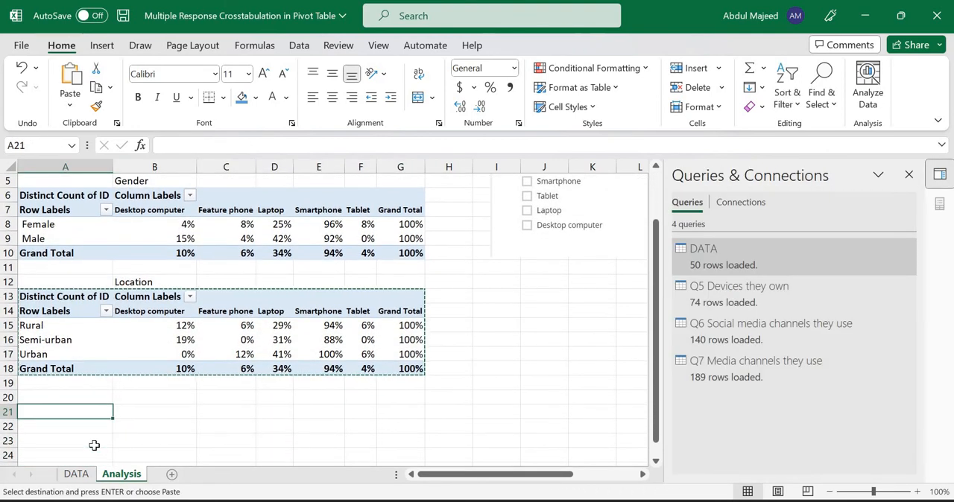
key(ctrl+v)
Enter the heading Occupation in cell B20 above the third pivot table
key(Up)
key(Up)
key(Right)
key(Down)
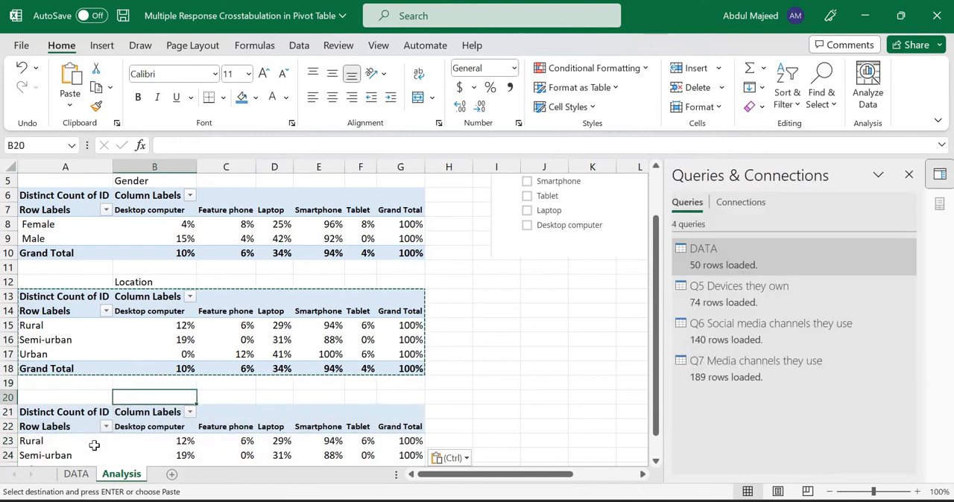
text(Occ)
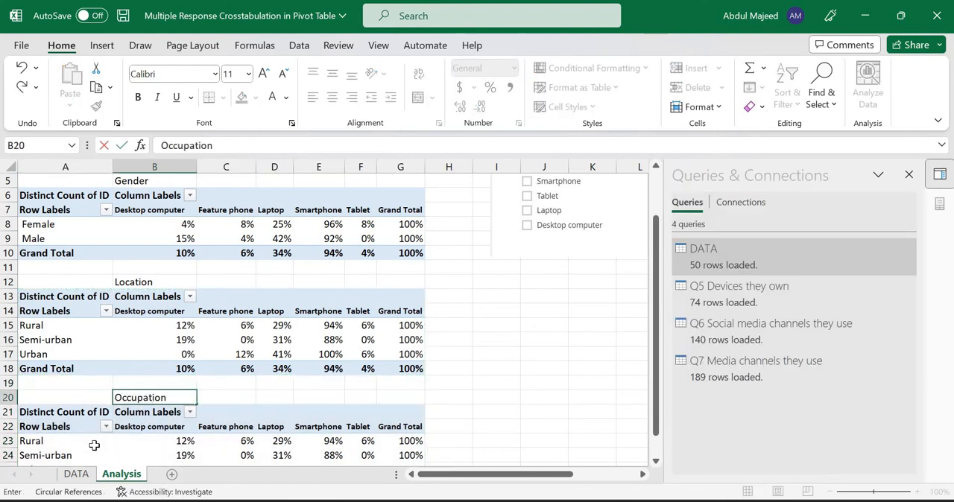
text(upation)
key(Return)
Replace Location with the Q5 Devices table's Main occupation field in the rows of the third pivot table
key(Down)
key(Down)
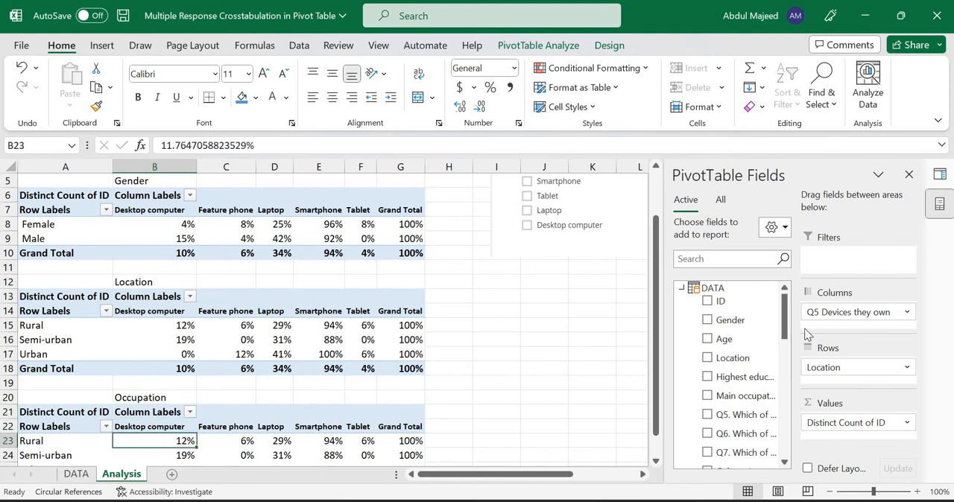
click(680, 288)
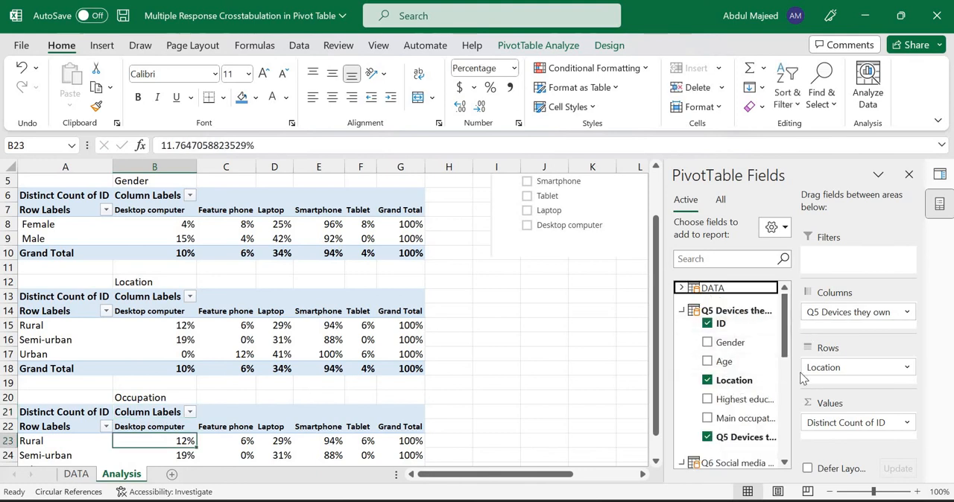
drag(816, 368, 841, 372)
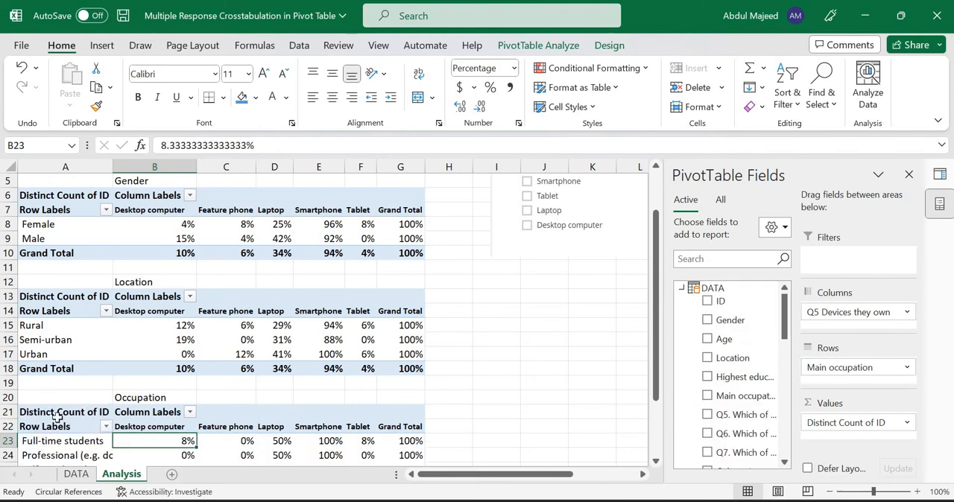
Copy the whole Occupation pivot table in A21:G30 and paste the duplicate at cell A34
drag(45, 413, 377, 439)
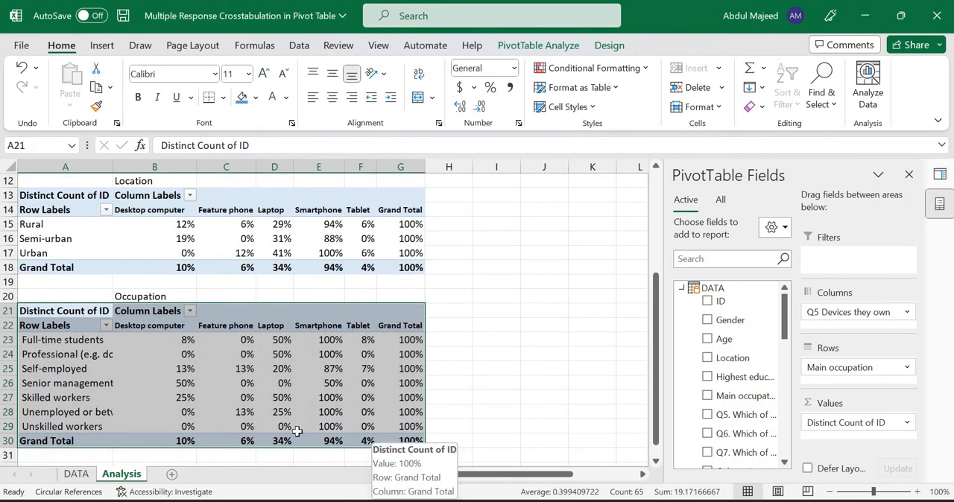
key(ctrl+c)
click(50, 462)
key(Down)
key(Down)
key(Down)
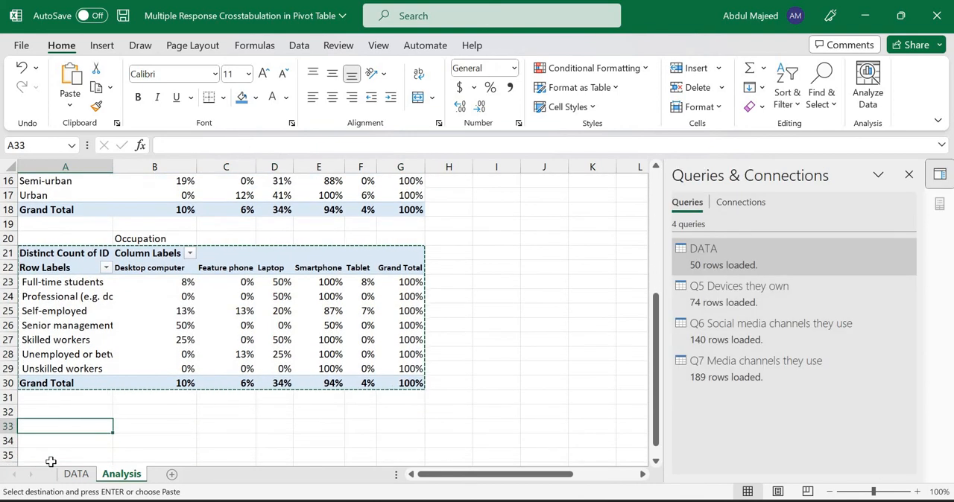
key(ctrl+v)
Enter the heading Education in B33 and replace Main occupation with the Q5 Devices table's Highest education field in the fourth pivot table's rows
key(Up)
key(Right)
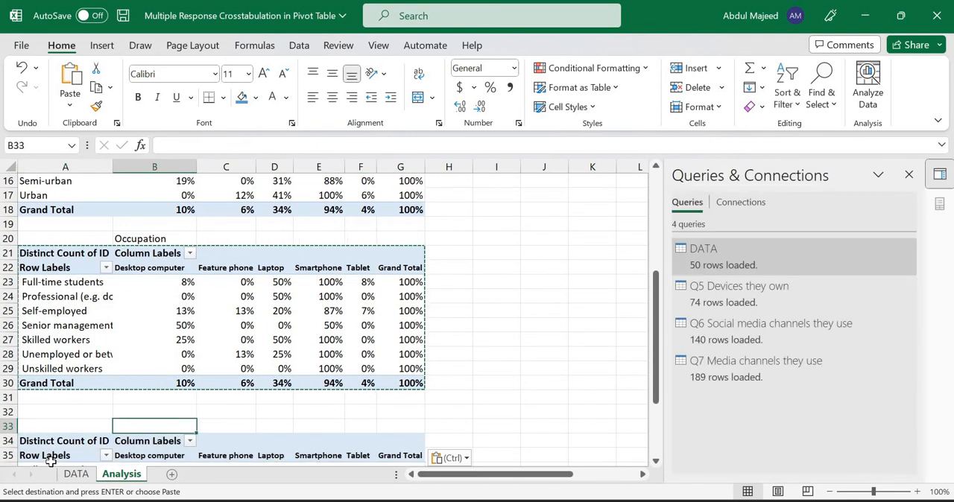
text(Education)
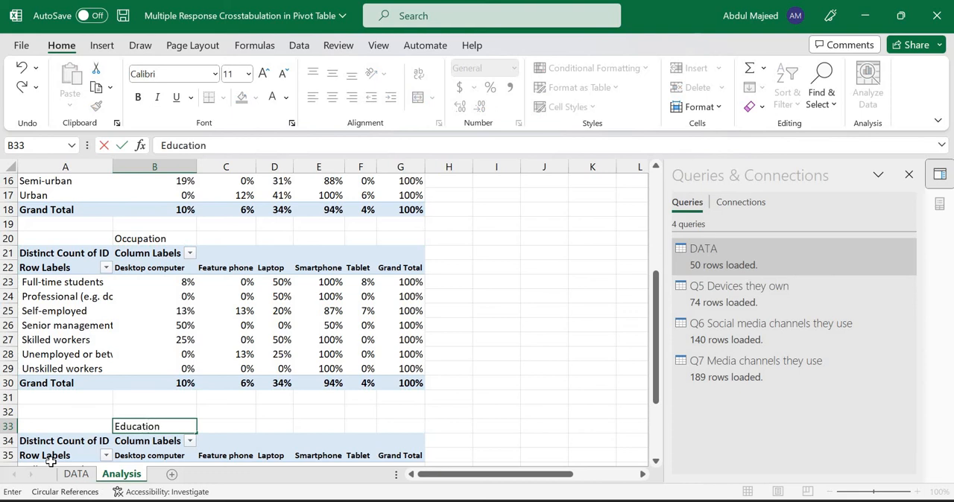
key(Return)
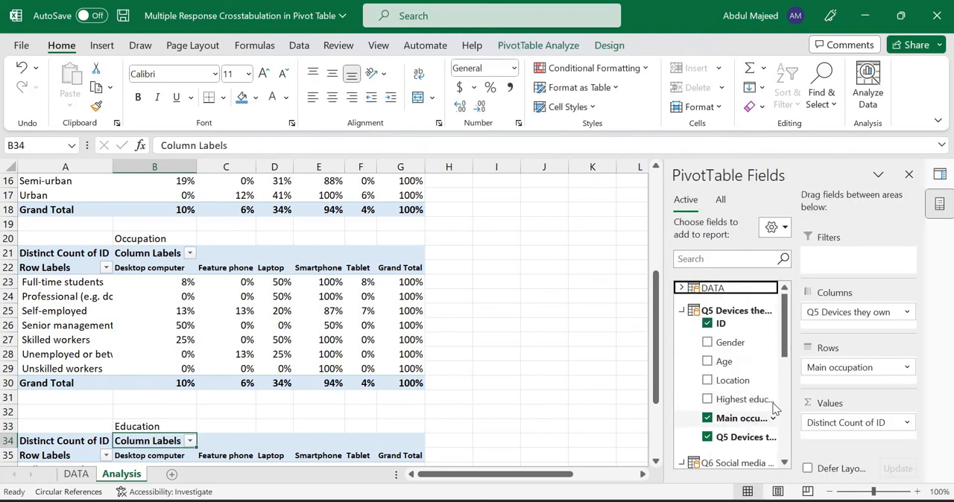
drag(832, 365, 514, 385)
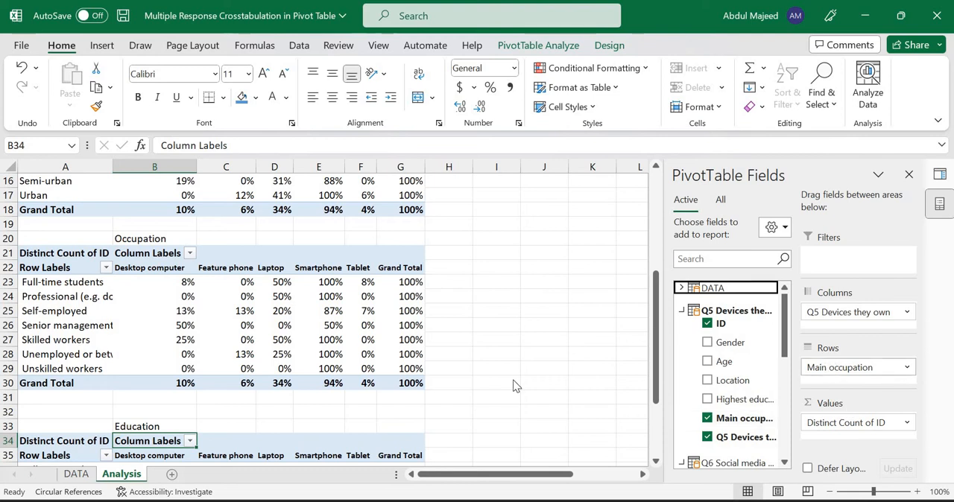
click(729, 400)
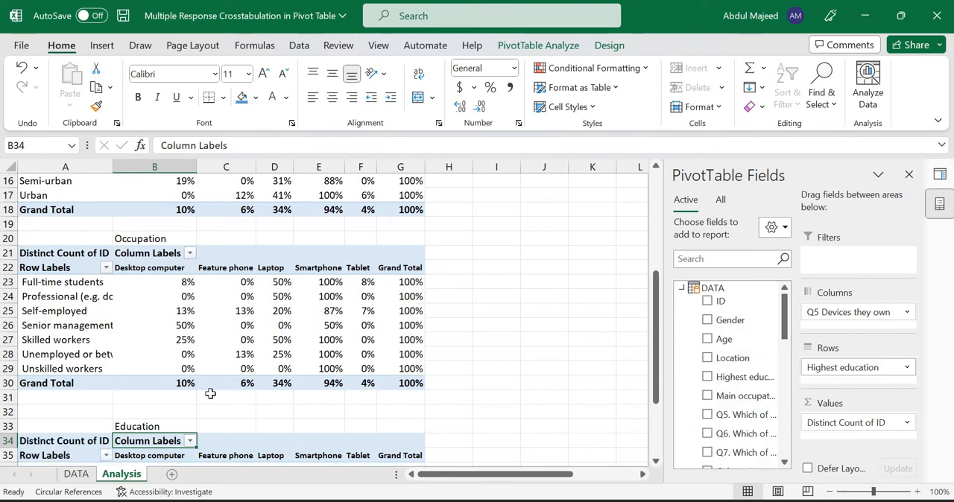
Look over the Education pivot table and the tables above it, back up to the Gender table
click(210, 325)
key(Down)
key(Down)
key(Down)
key(Down)
key(Down)
key(Down)
key(Down)
key(Down)
key(Down)
key(Down)
key(Down)
key(Down)
key(Down)
key(Down)
key(Down)
key(Down)
key(Down)
key(Down)
key(Down)
key(Down)
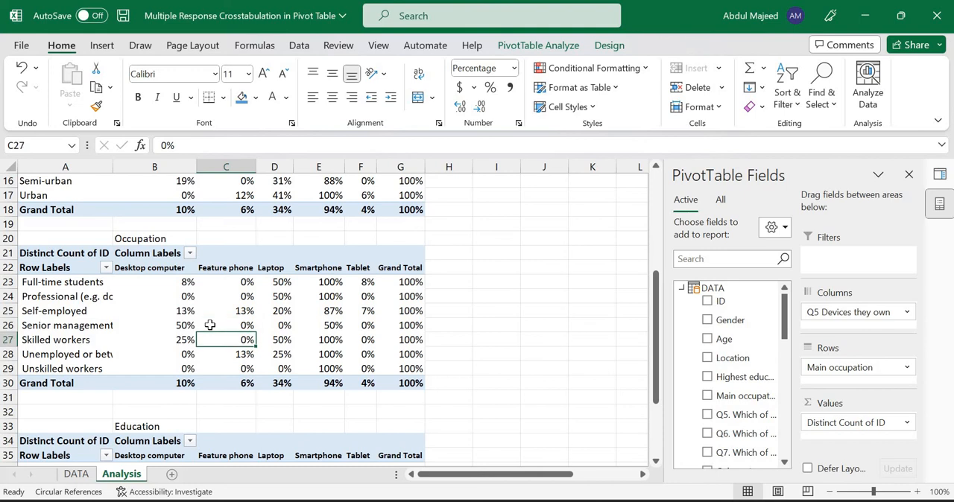
key(Up)
key(Up)
key(Up)
key(Up)
key(Up)
key(Up)
key(Up)
key(Up)
key(Up)
key(Up)
key(Up)
key(Up)
key(Up)
key(Up)
key(Up)
key(Up)
key(Up)
key(Up)
key(Up)
key(Up)
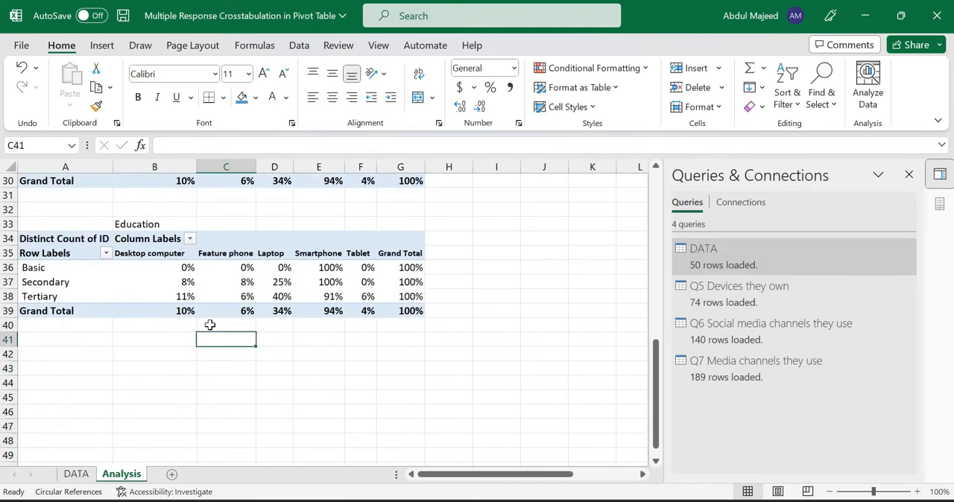
key(Up)
key(Up)
key(Up)
key(Up)
key(Up)
key(Up)
key(Up)
key(Up)
key(Up)
key(Up)
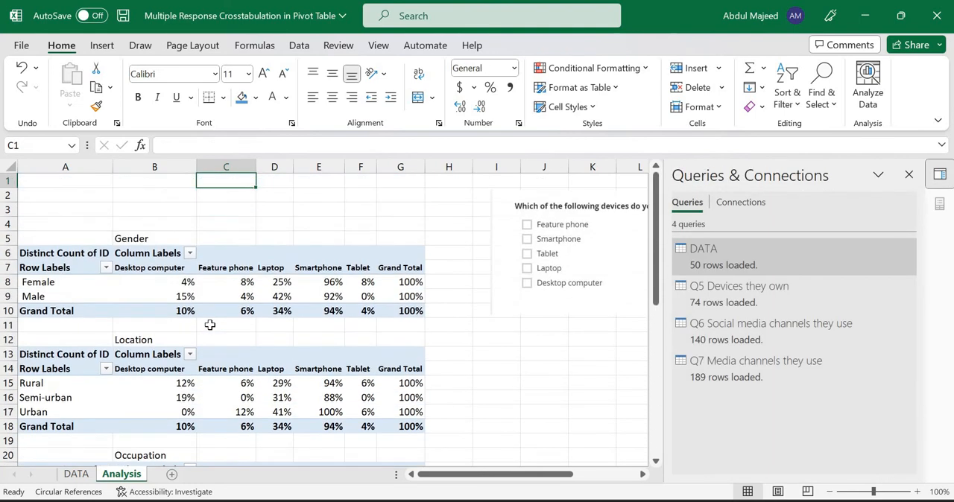
key(Down)
key(Down)
key(Down)
key(Down)
key(Down)
key(Down)
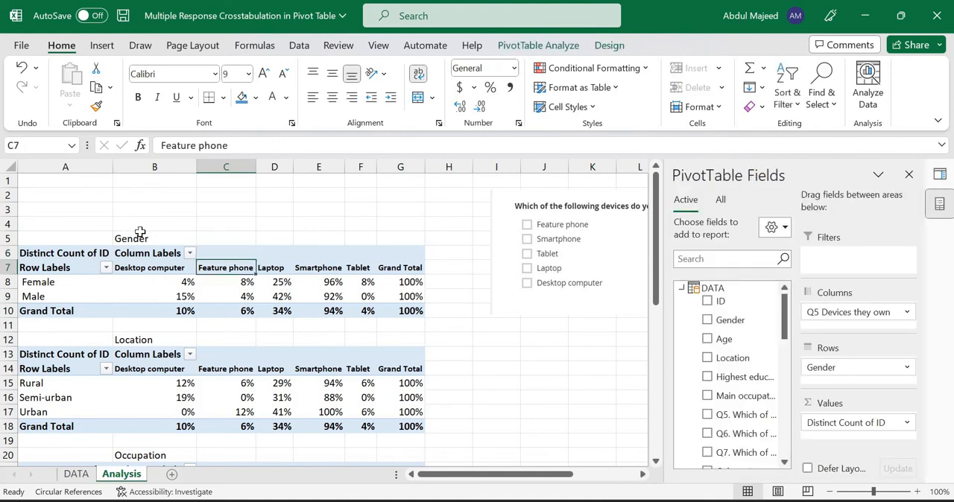
Review device ownership percentages by row category in the Gender, Location, Occupation and Education pivot tables
click(142, 238)
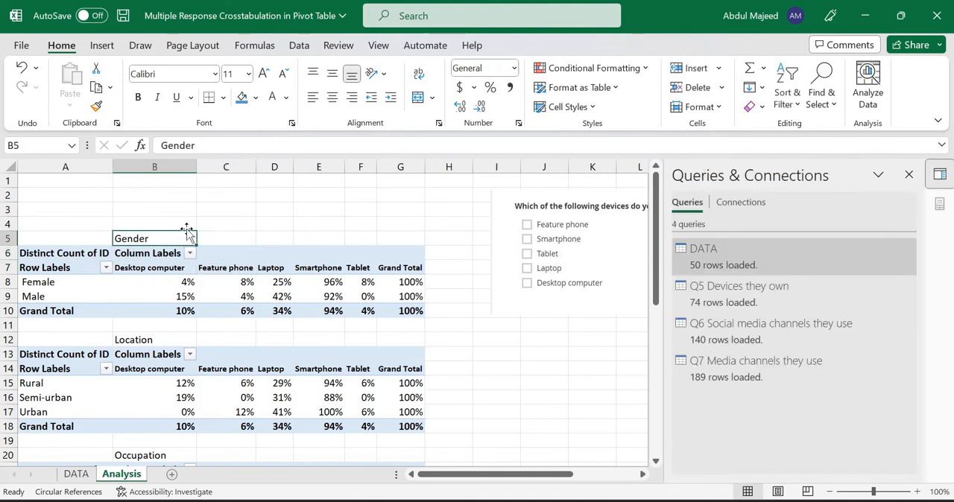
click(65, 285)
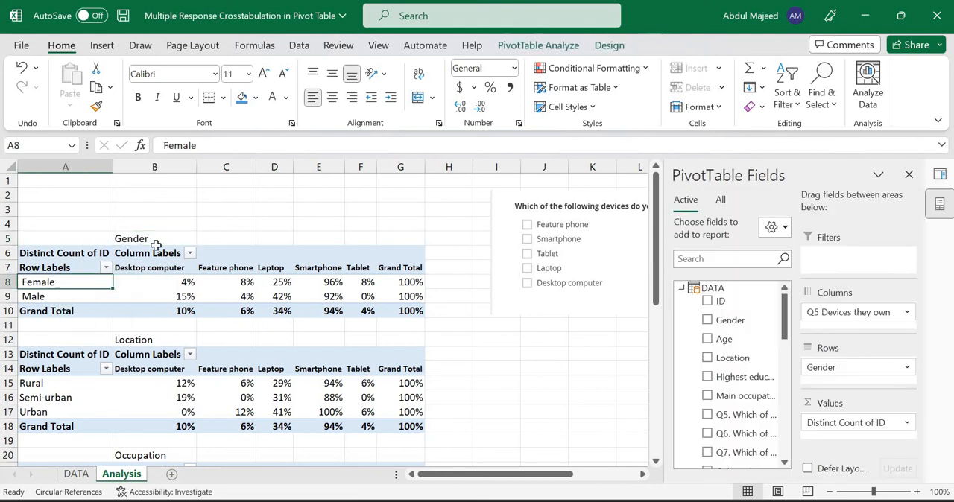
click(75, 299)
key(Up)
key(Down)
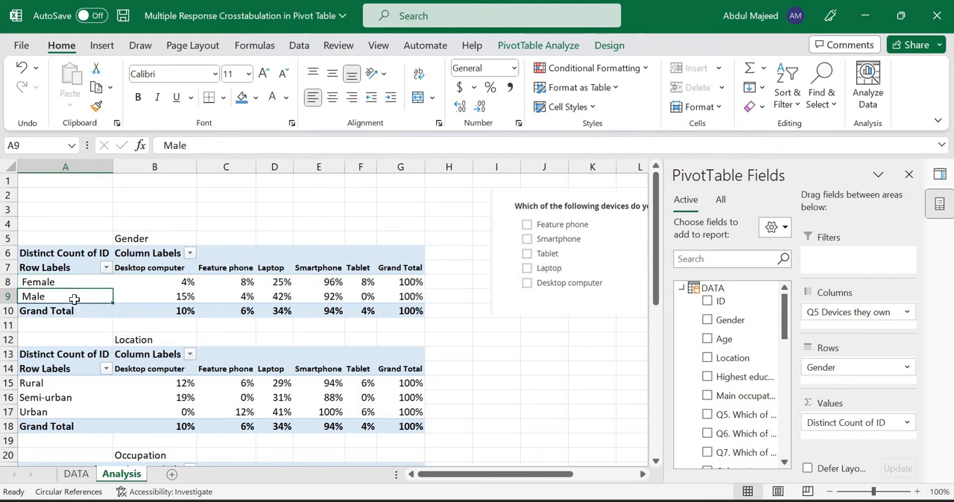
key(Down)
key(Down)
key(Down)
key(Down)
key(Down)
key(Down)
key(Down)
key(Down)
key(Down)
key(Down)
key(Down)
key(Down)
key(Down)
key(Down)
key(Down)
key(Down)
key(Down)
key(Down)
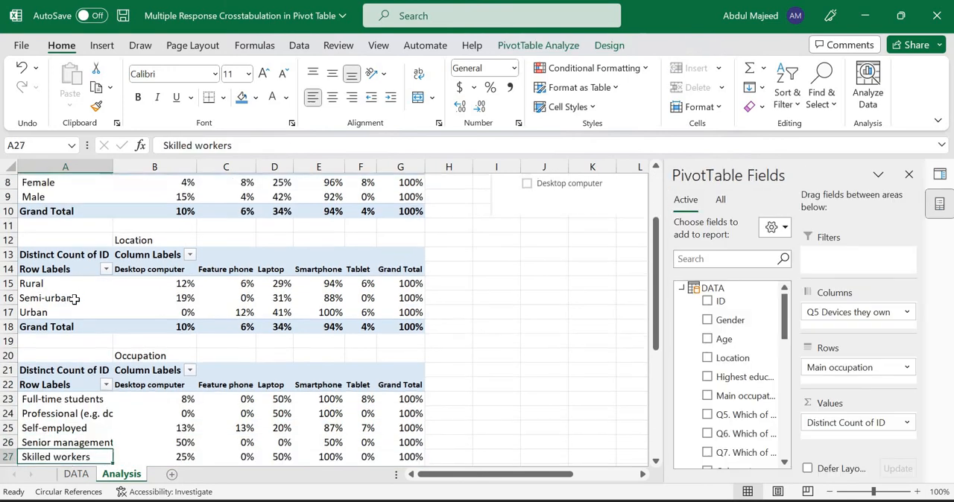
key(Down)
key(Down)
key(Down)
key(Down)
key(Down)
key(Down)
key(Down)
key(Down)
key(Down)
key(Down)
key(Down)
key(Down)
key(Down)
key(Down)
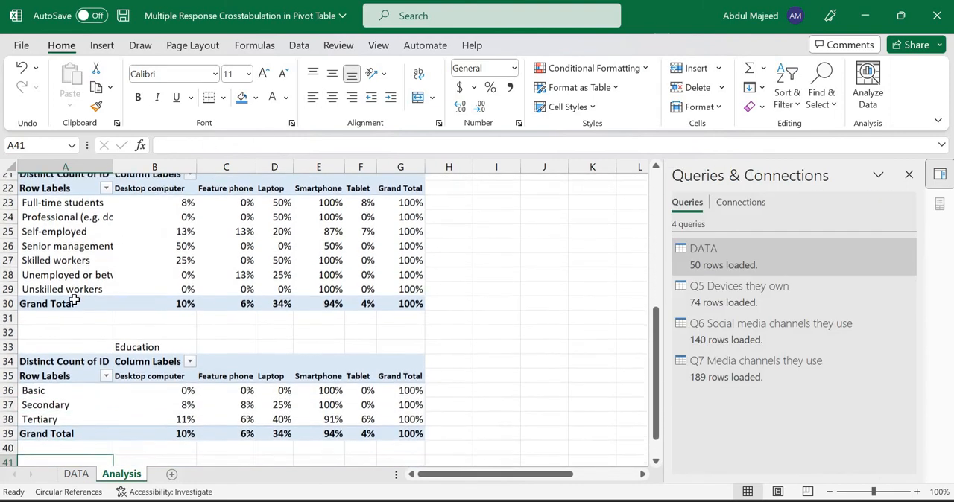
key(Up)
key(Up)
key(Up)
key(Up)
key(Up)
key(Up)
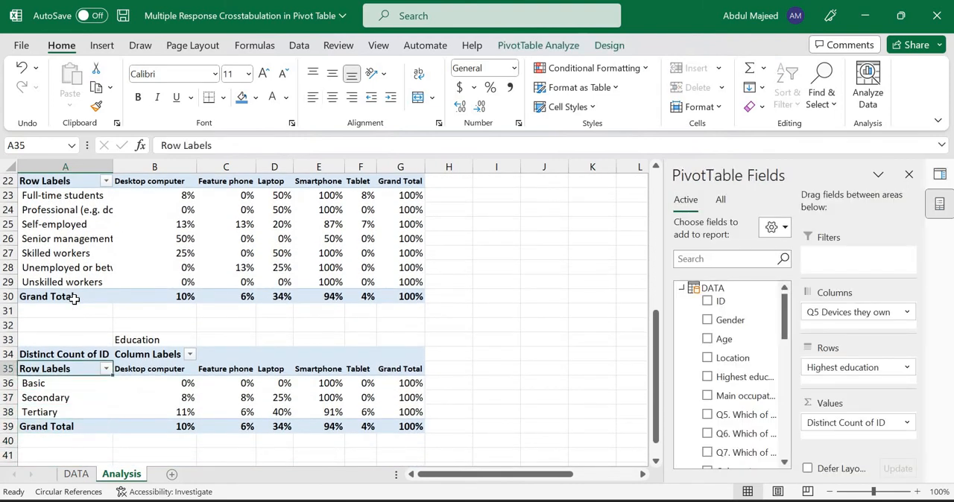
key(Down)
key(Up)
key(Up)
key(Up)
key(Up)
key(Up)
key(Up)
key(Up)
key(Up)
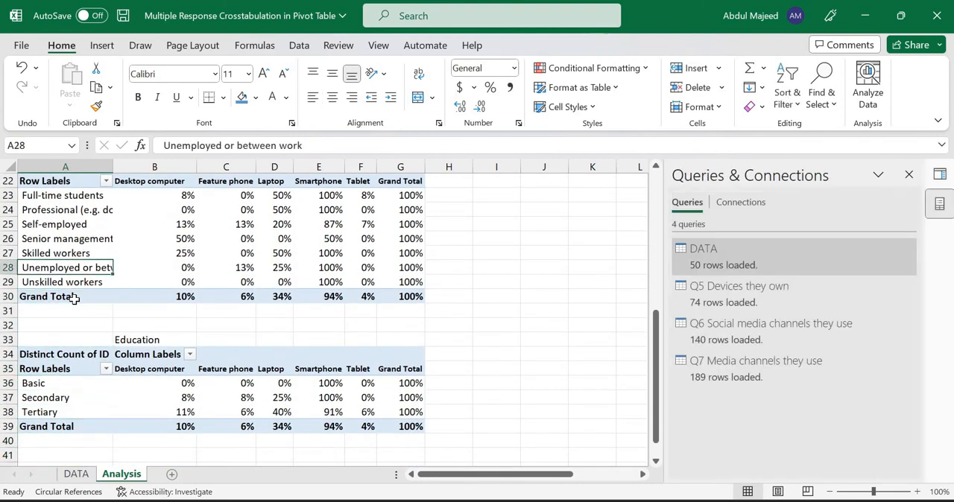
key(Up)
key(Up)
key(Up)
key(Up)
key(Up)
key(Up)
key(Up)
key(Up)
key(Up)
key(Up)
key(Up)
key(Up)
key(Up)
key(Up)
key(Up)
key(Up)
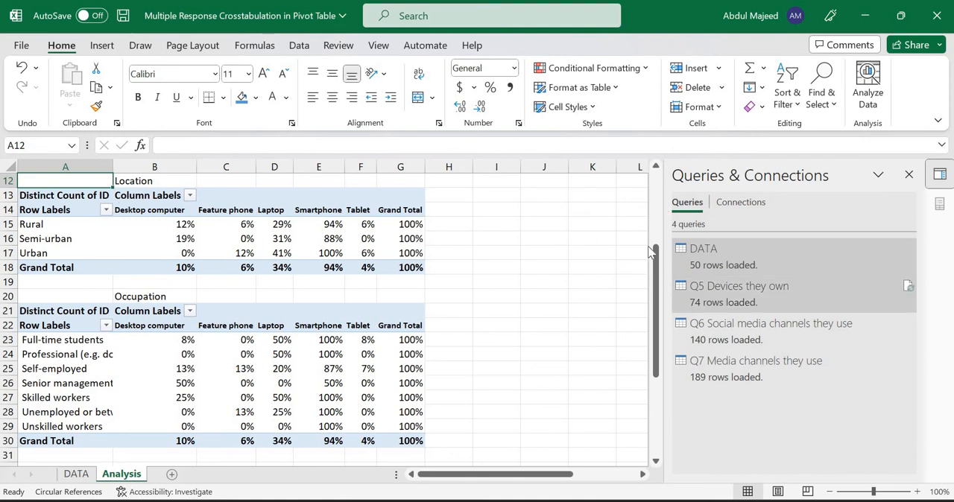
drag(656, 291, 656, 249)
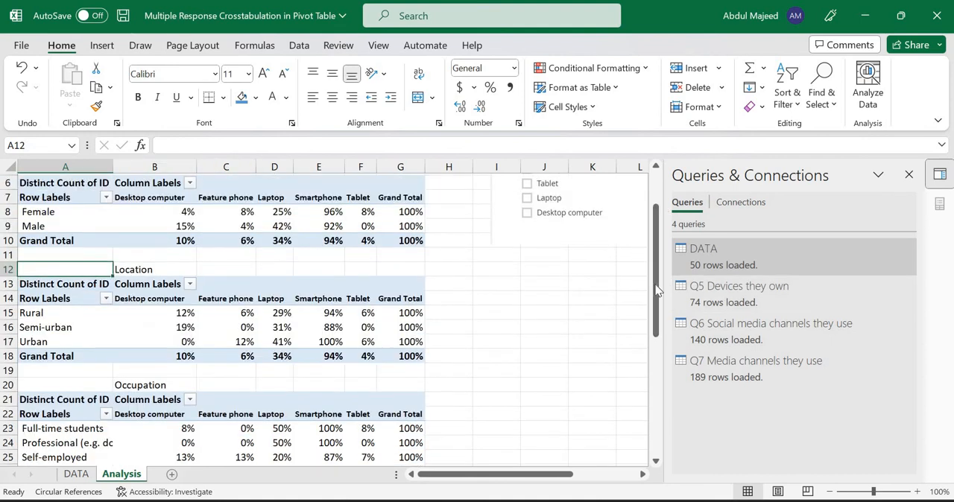
drag(656, 291, 656, 376)
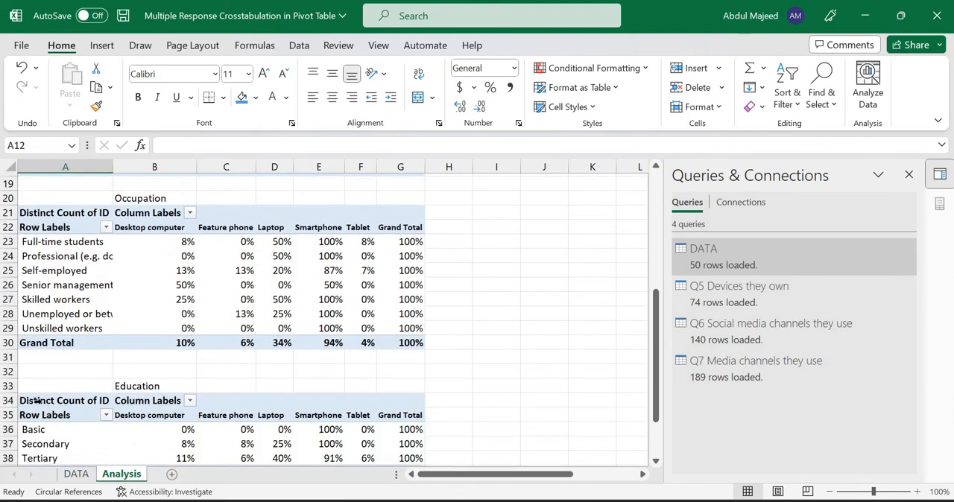
Review the Tablet ownership percentages across the Gender, Location, Occupation and Education pivot tables
click(350, 395)
scroll(362, 317, down, 14)
scroll(378, 387, up, 18)
click(361, 177)
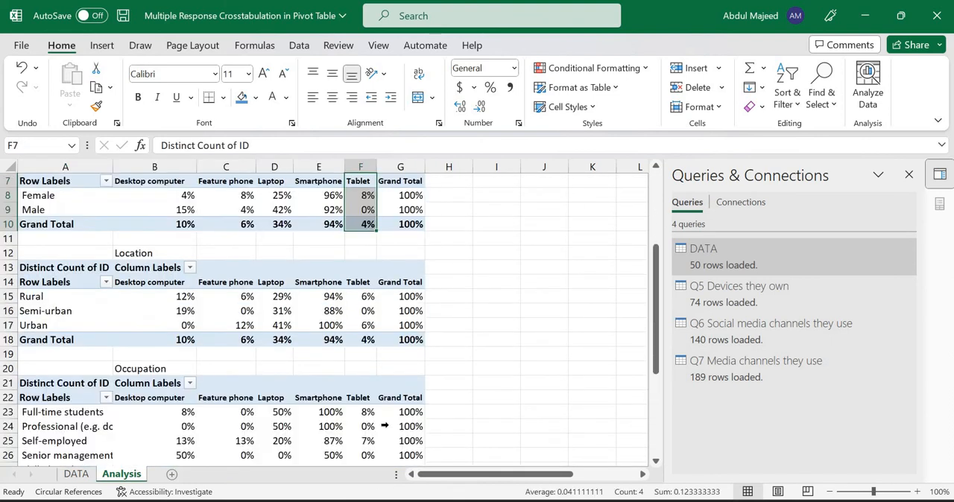
scroll(383, 417, up, 2)
click(379, 354)
scroll(363, 292, down, 10)
click(359, 188)
scroll(359, 187, down, 20)
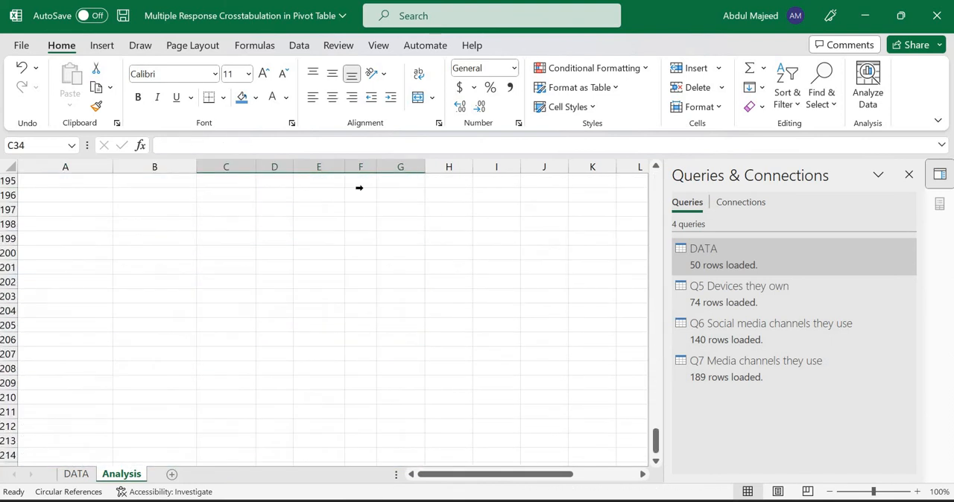
Copy the whole Education pivot table in A34:G39 and paste the duplicate at cell A44
click(343, 229)
key(Up)
key(Up)
key(Up)
key(Up)
key(Up)
key(Up)
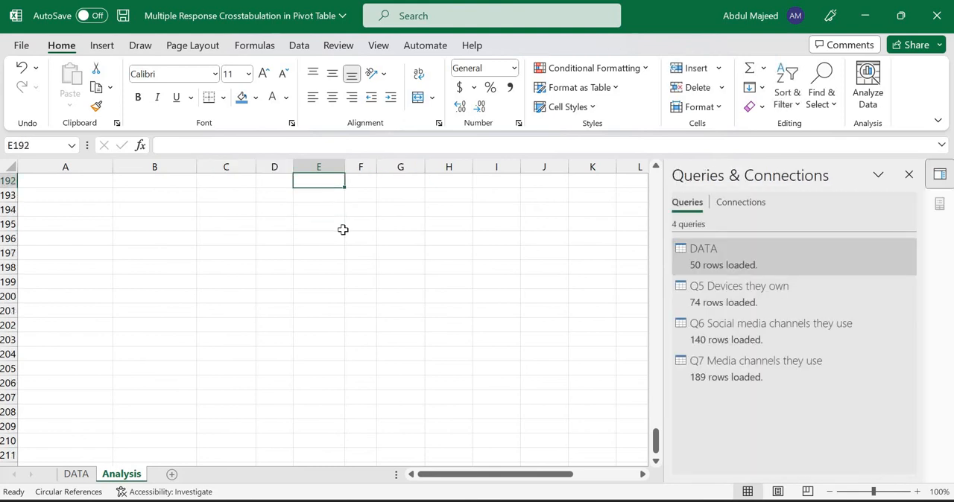
key(Up)
key(Up)
key(Up)
key(Up)
key(Up)
key(Up)
key(Up)
key(Up)
key(Up)
key(Up)
key(Up)
key(Up)
key(Up)
key(Up)
key(Up)
key(Up)
key(Up)
key(Up)
key(Up)
key(Up)
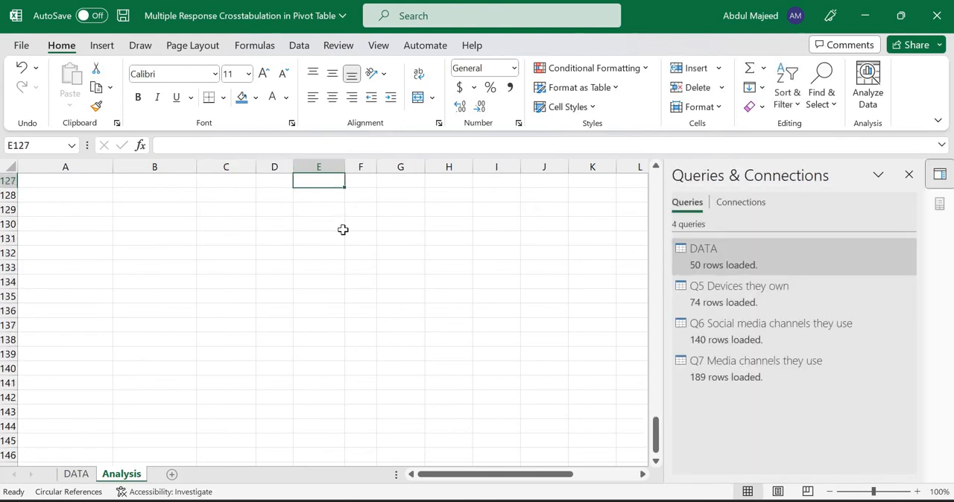
key(Up)
key(Up)
key(Up)
key(Up)
key(Up)
key(Up)
key(Up)
key(Up)
key(Up)
key(Up)
key(Up)
key(Up)
key(Up)
key(Up)
key(Up)
key(Up)
key(Up)
key(Up)
key(Up)
key(Up)
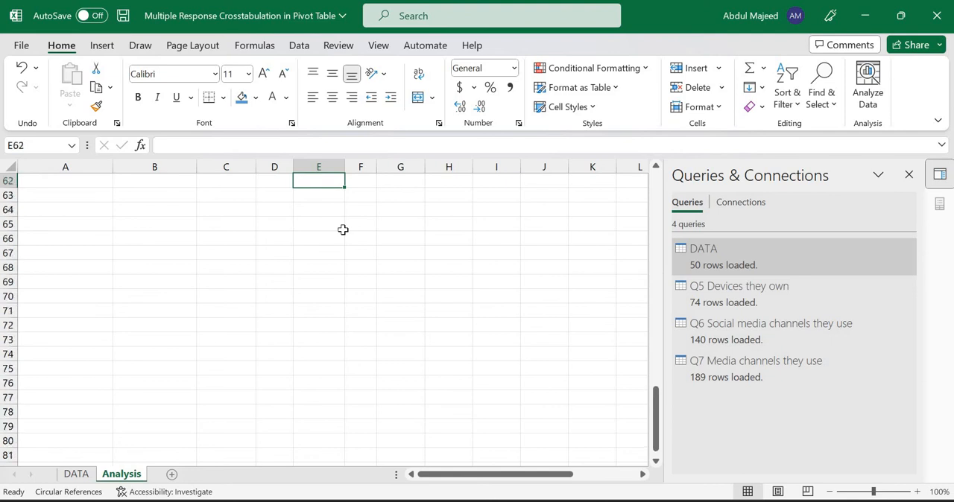
key(Up)
key(Up)
key(Up)
key(Up)
key(Up)
key(Up)
key(Up)
key(Up)
key(Up)
key(Up)
key(Up)
key(Up)
key(Up)
key(Up)
key(Up)
key(Up)
key(Up)
key(Up)
key(Up)
key(Up)
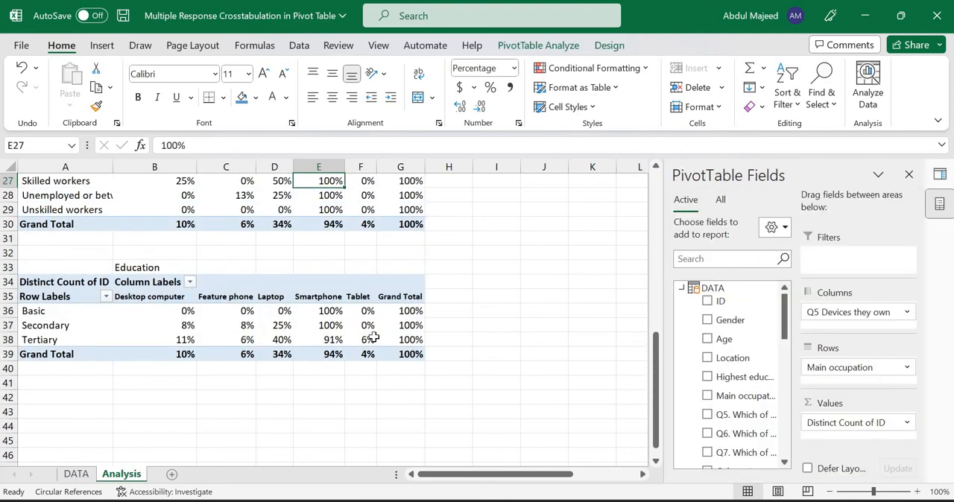
drag(67, 281, 410, 356)
key(ctrl+c)
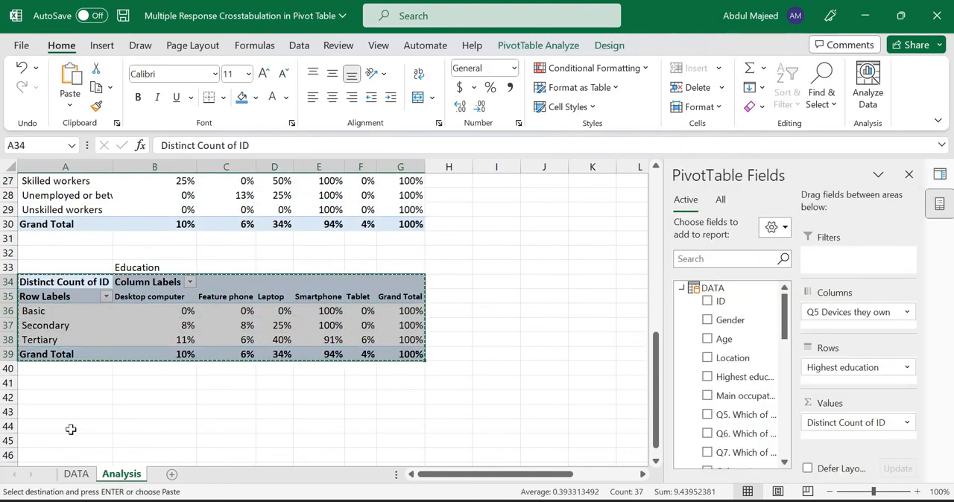
click(71, 430)
key(ctrl+v)
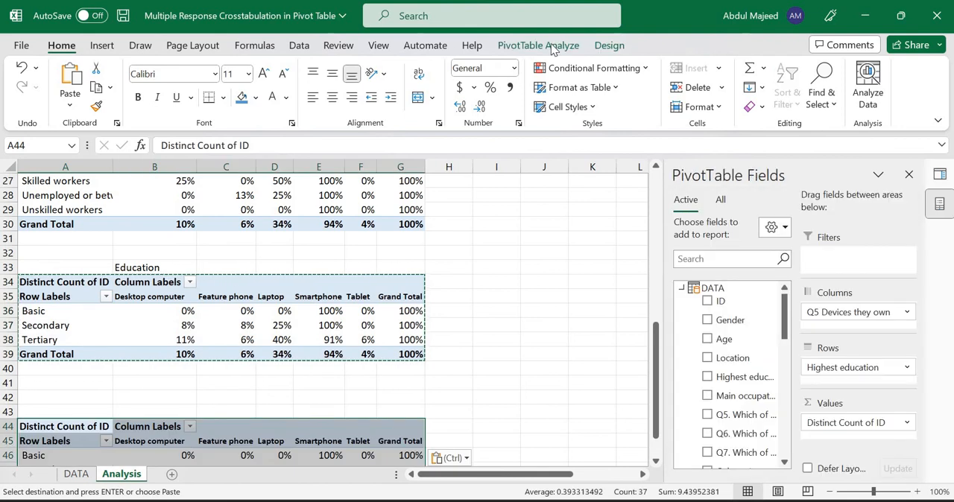
Apply the light orange PivotTable style to the duplicated pivot table at A44
click(552, 47)
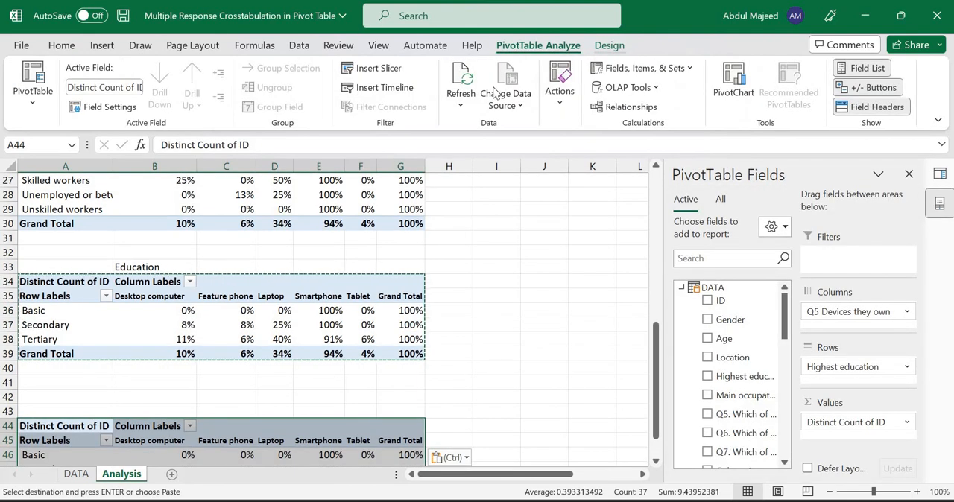
click(608, 45)
click(551, 86)
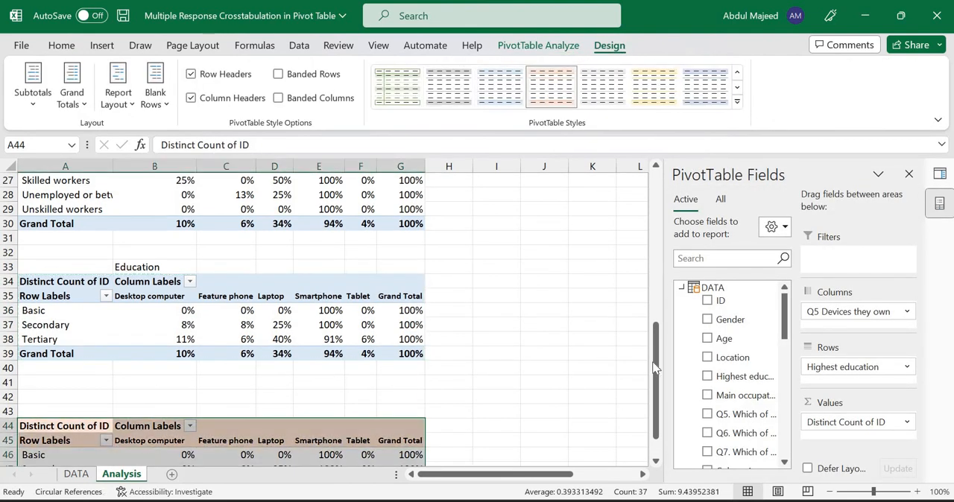
drag(653, 367, 655, 384)
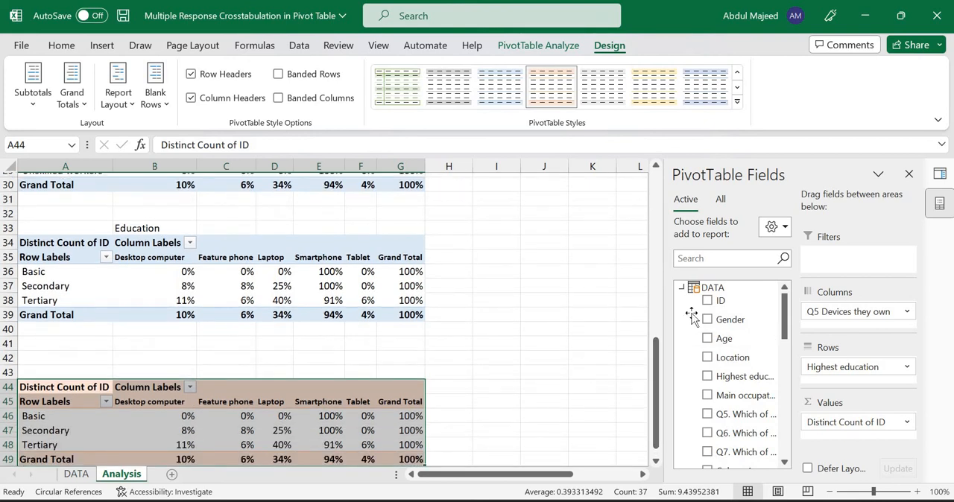
click(226, 416)
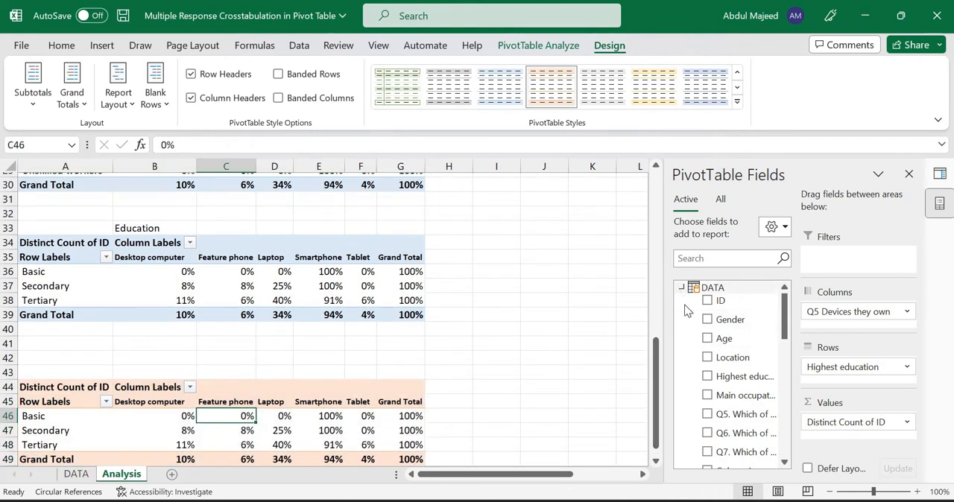
Replace Highest education with the Q6 Social media table's Gender field in the orange pivot table's rows and dismiss the relationships notice
click(682, 288)
click(681, 310)
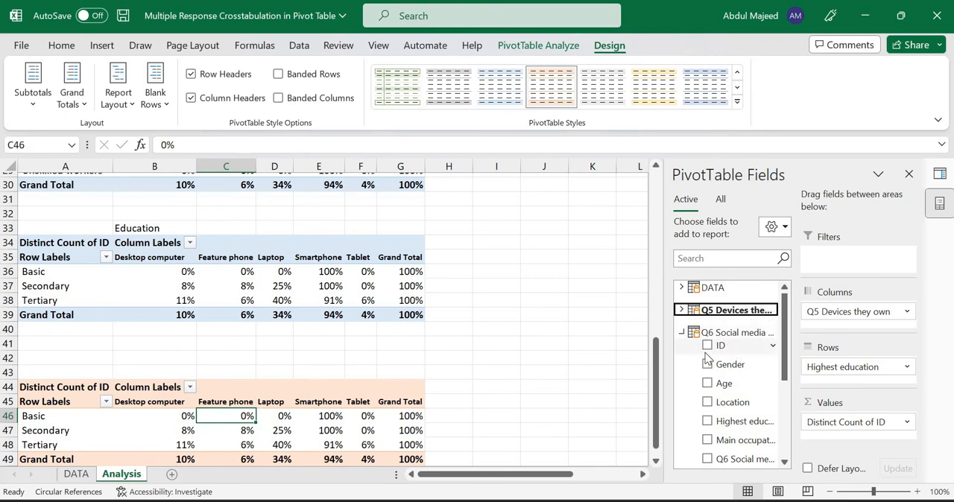
scroll(787, 392, down, 2)
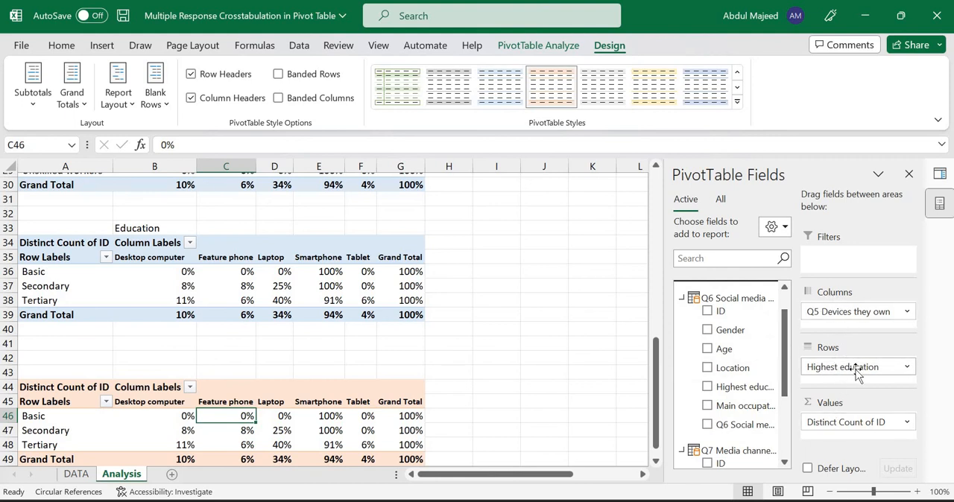
drag(855, 375, 764, 328)
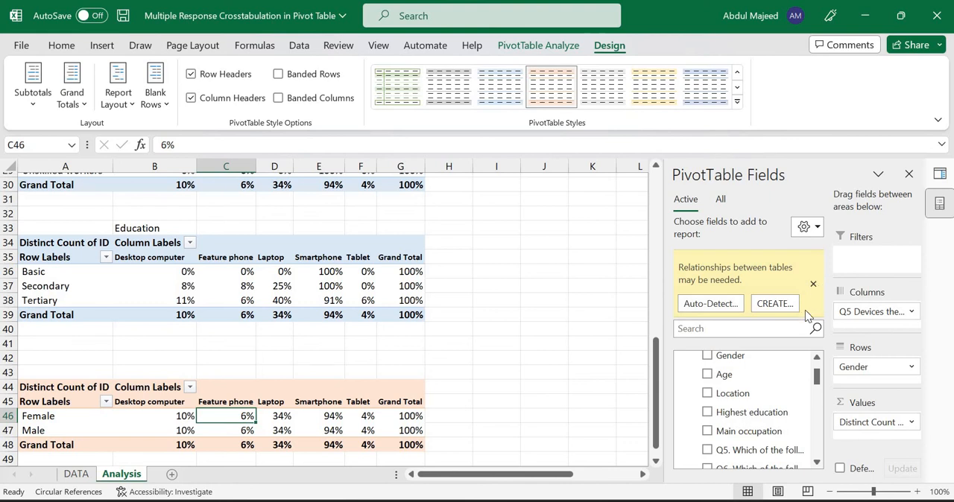
click(813, 284)
scroll(796, 374, down, 5)
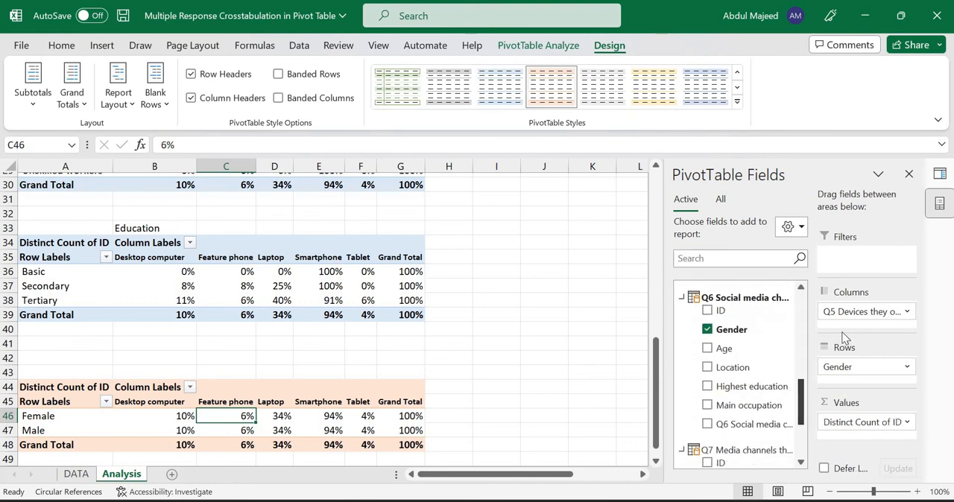
Replace Q5 Devices they own with the Q6 Social media channels field in the orange pivot table's columns
drag(864, 312, 738, 371)
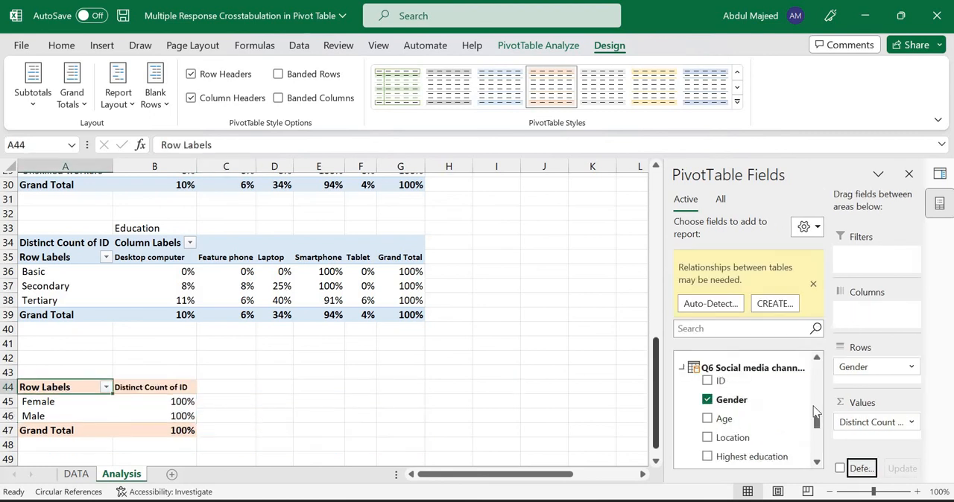
drag(817, 422, 794, 438)
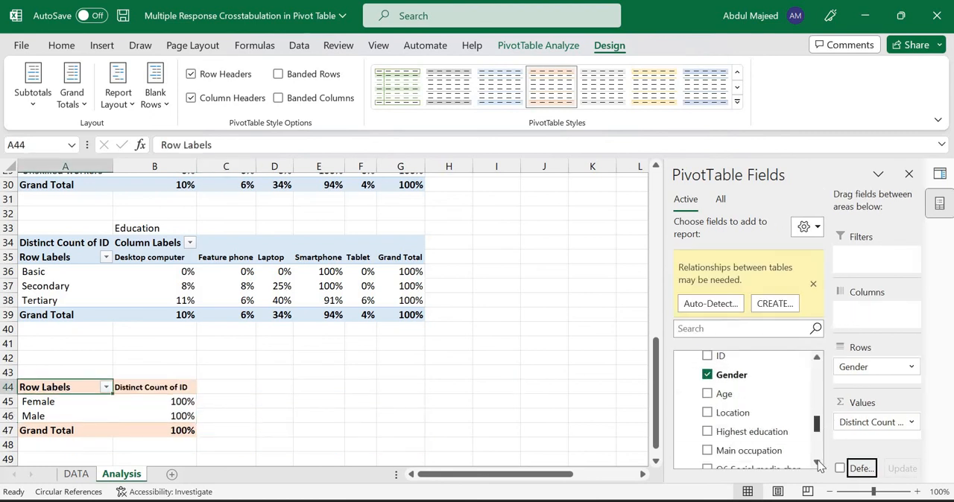
scroll(768, 423, down, 3)
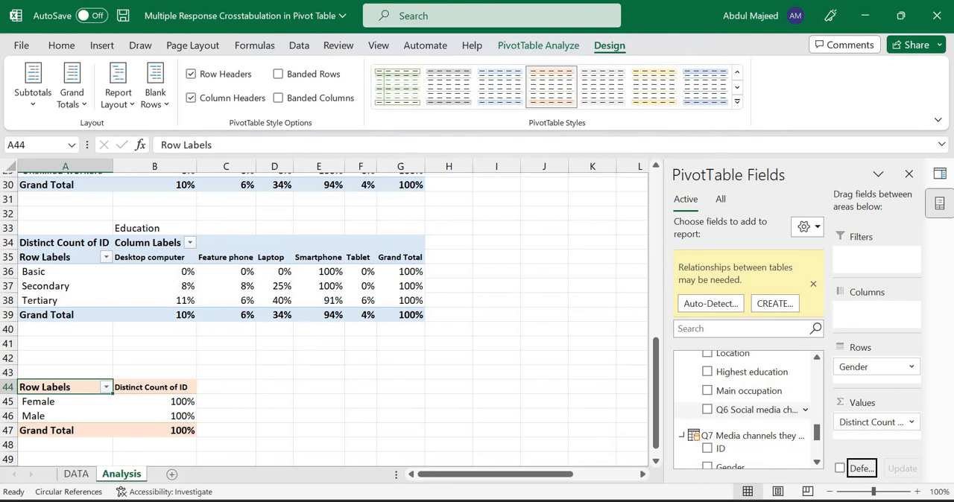
drag(756, 414, 849, 325)
Replace the orange pivot table's distinct count value with the ID field from the Q6 Social media table
drag(867, 430, 613, 394)
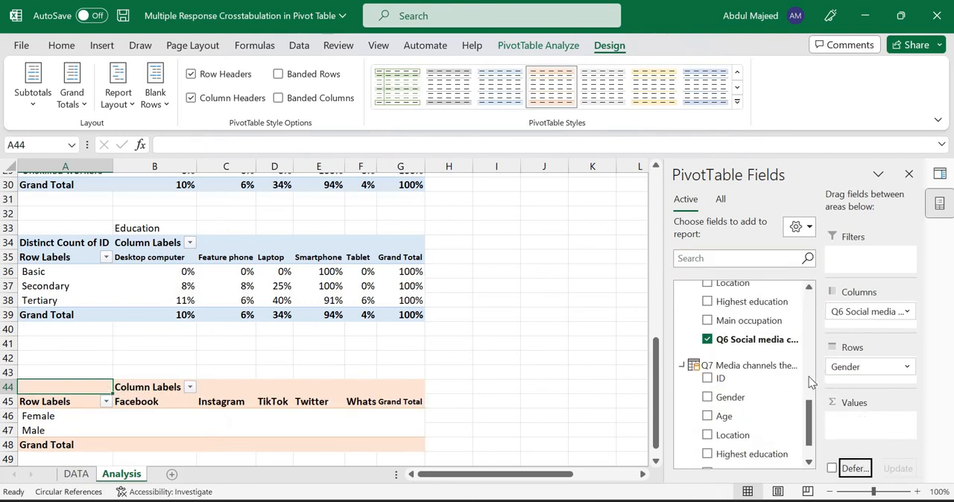
scroll(754, 370, up, 5)
scroll(747, 368, down, 1)
drag(739, 366, 858, 421)
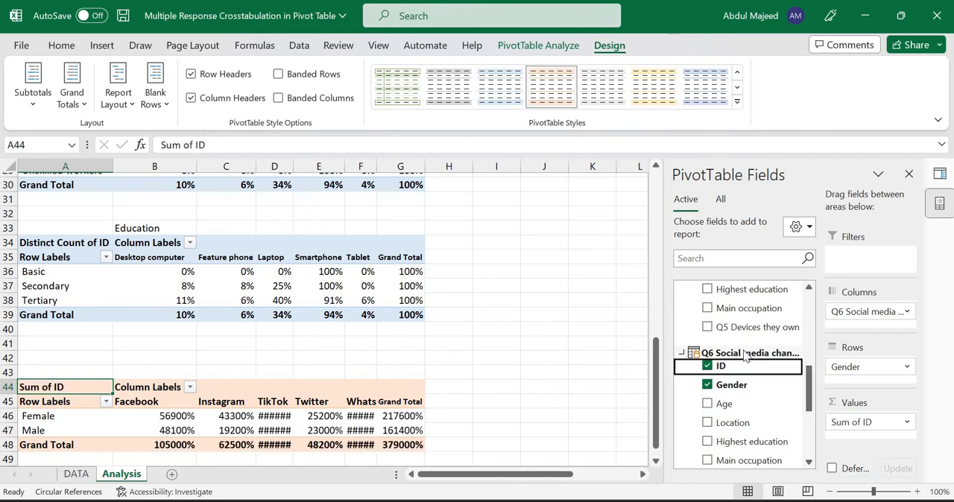
Summarize the orange pivot table's ID value field by Distinct Count
click(865, 420)
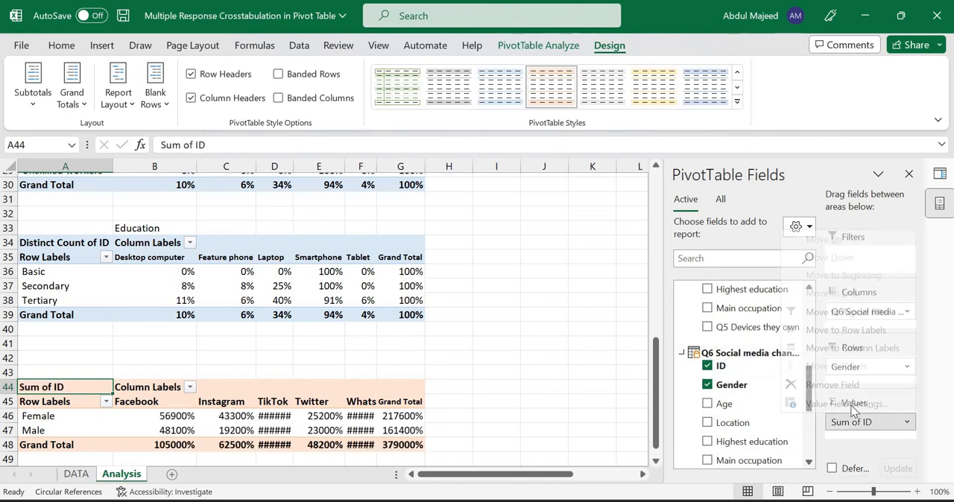
key(Return)
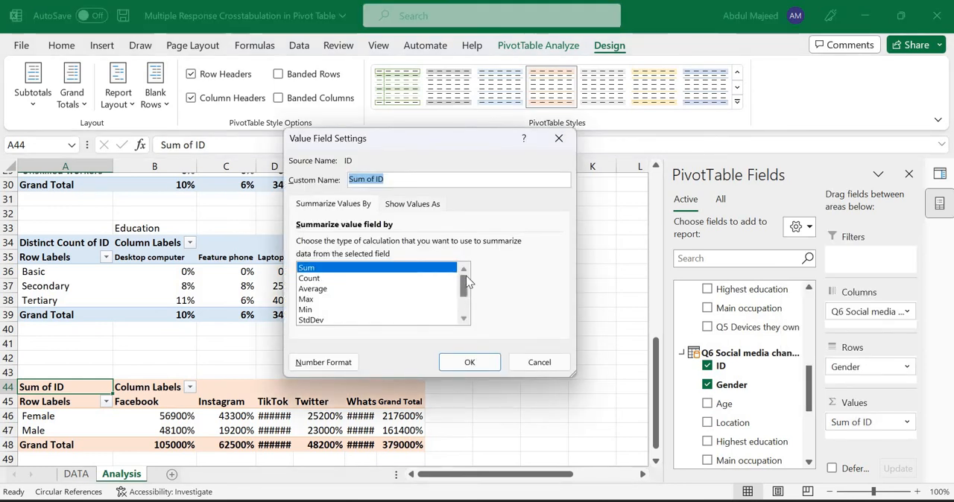
scroll(356, 307, down, 2)
click(347, 320)
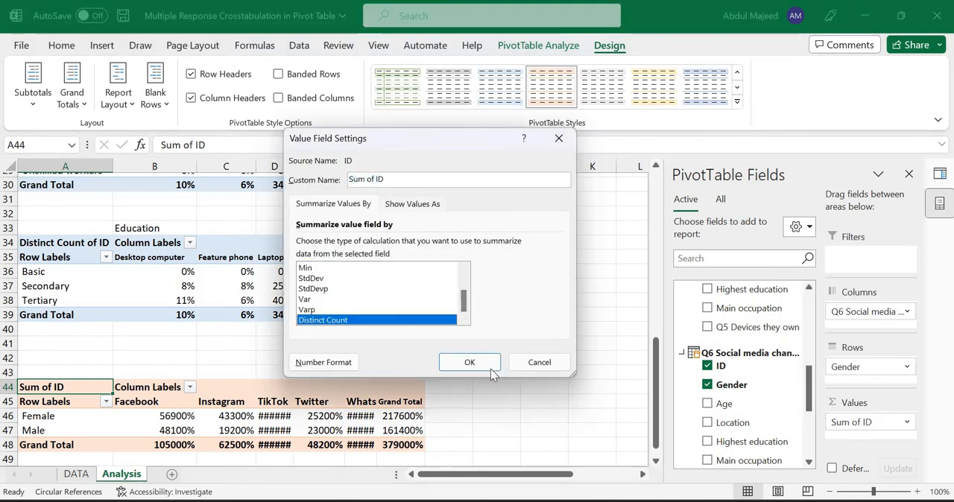
click(488, 366)
Set the number format of the orange pivot table's values in B46:G48 to Number
drag(144, 414, 389, 444)
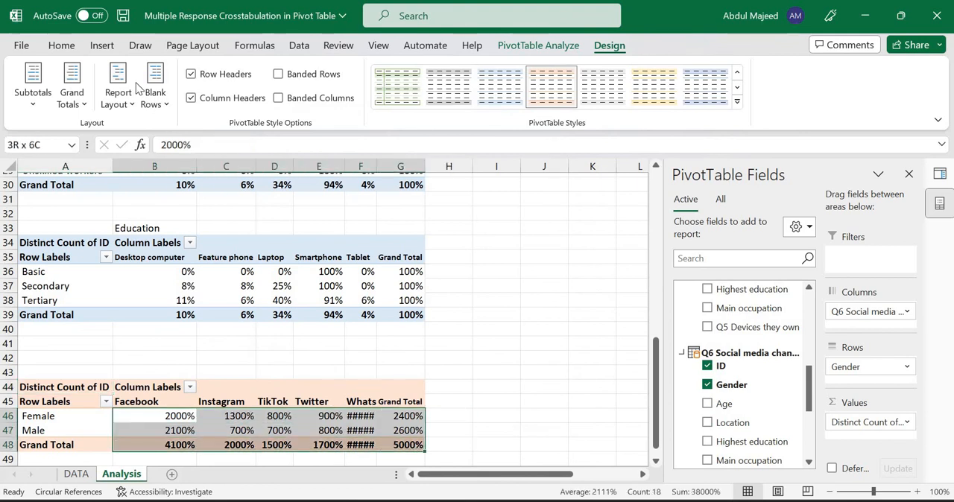
click(61, 45)
click(479, 67)
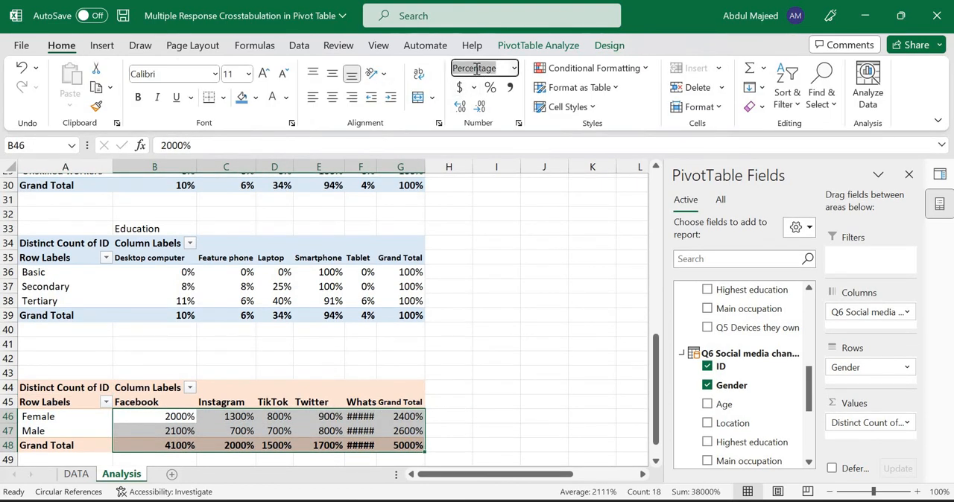
text(Number)
key(Return)
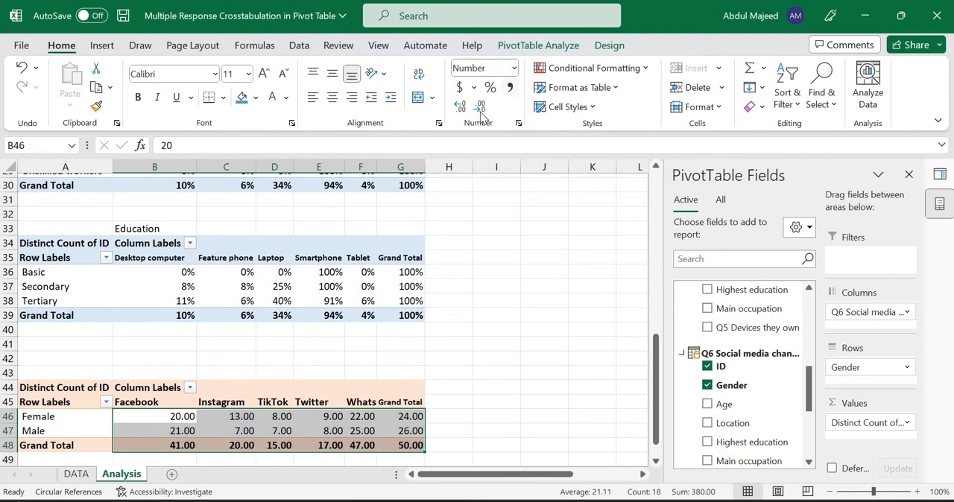
Show the values in B46:G48 as % of Row Total, formatted as percentages without decimals
right_click(166, 424)
mouse_move(280, 292)
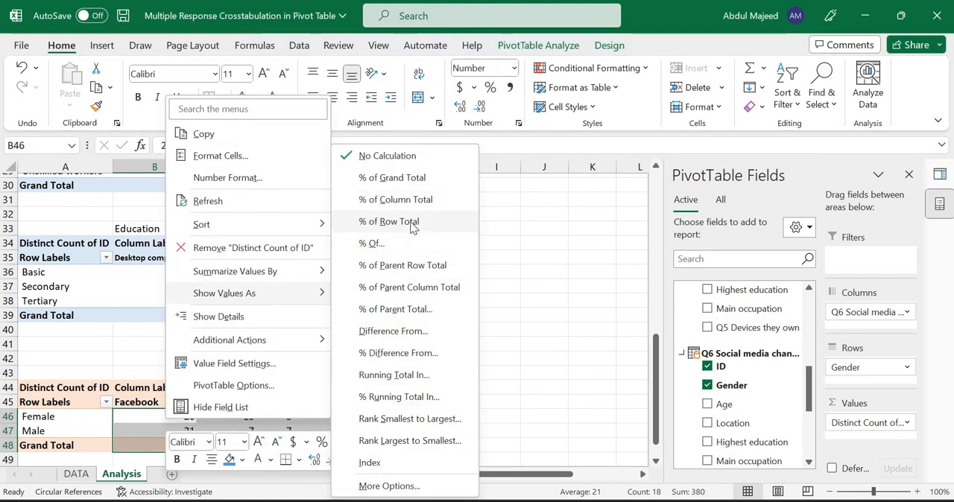
click(411, 223)
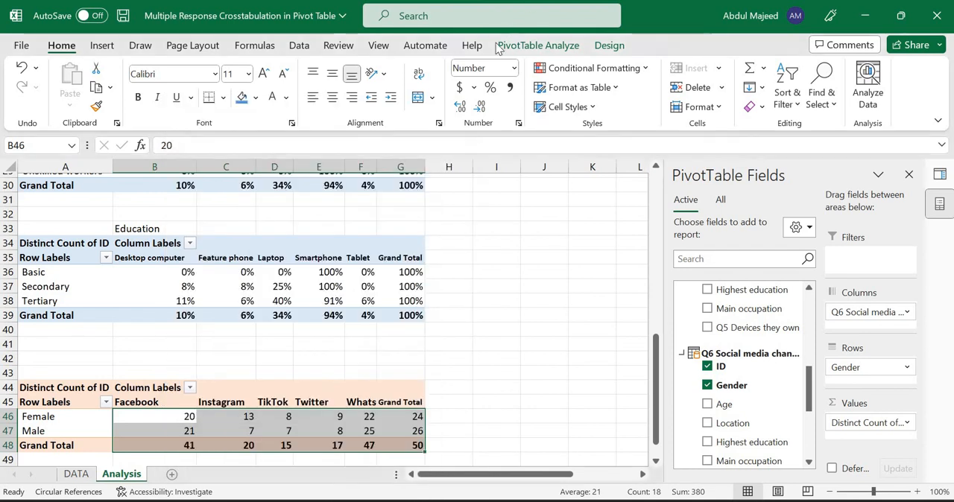
click(490, 89)
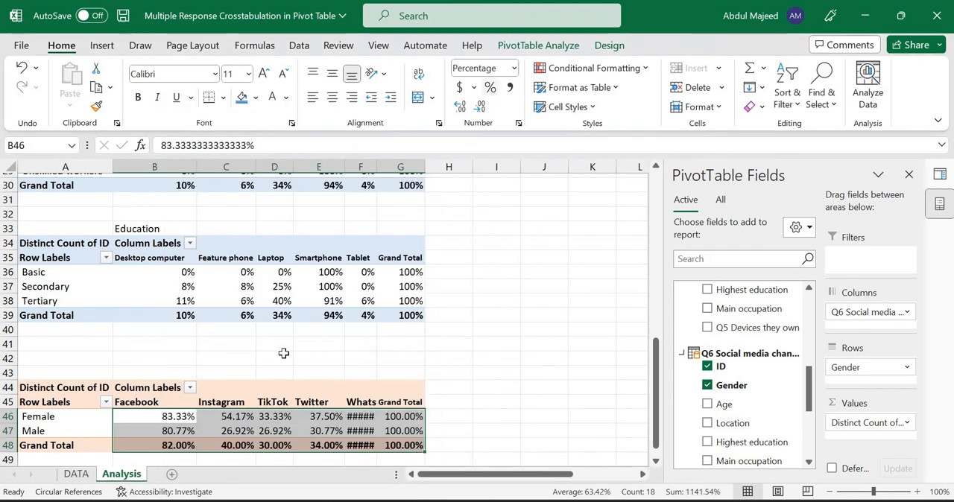
Enter the heading Social media channels in cell B43 above the orange pivot table
click(126, 373)
text(Social media channles)
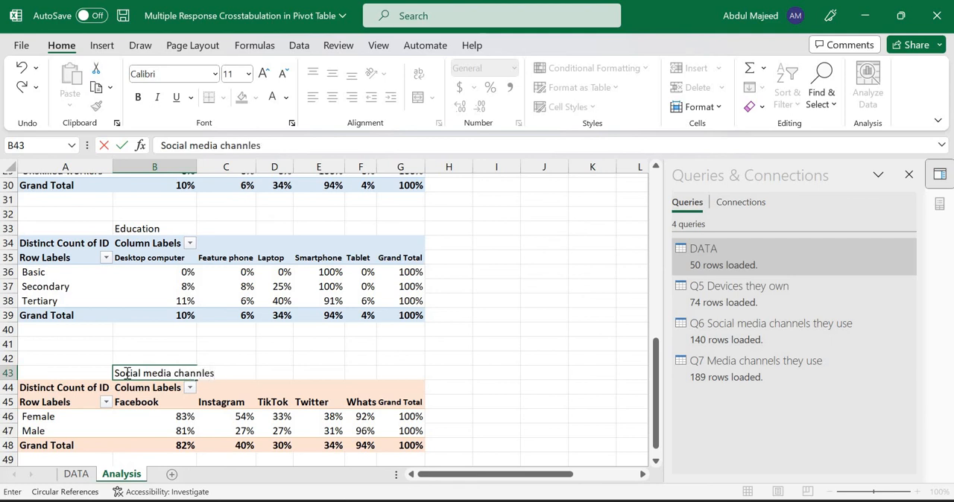
text(els)
key(Return)
key(Up)
key(Down)
key(Down)
key(Down)
key(Down)
key(Down)
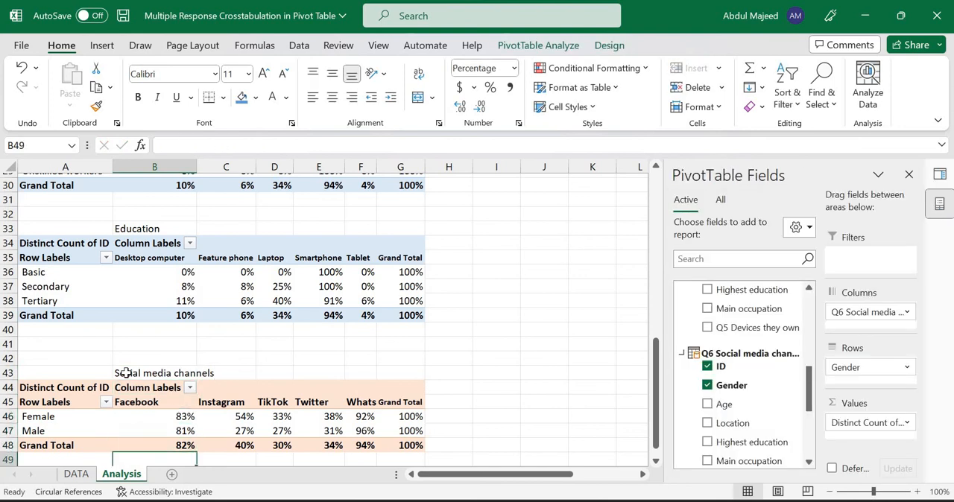
key(Down)
key(Up)
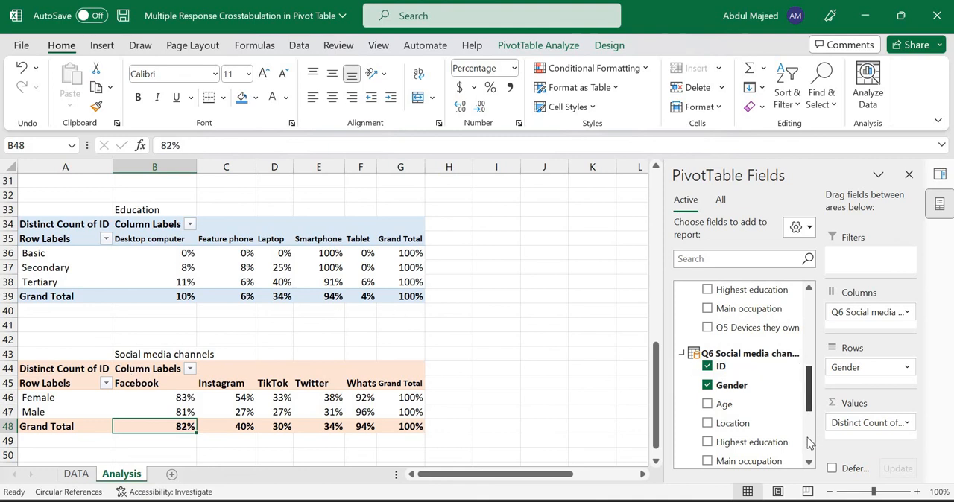
Copy the orange Social media channels pivot table in A44:G48 and paste the copy at cell A54
scroll(810, 443, down, 4)
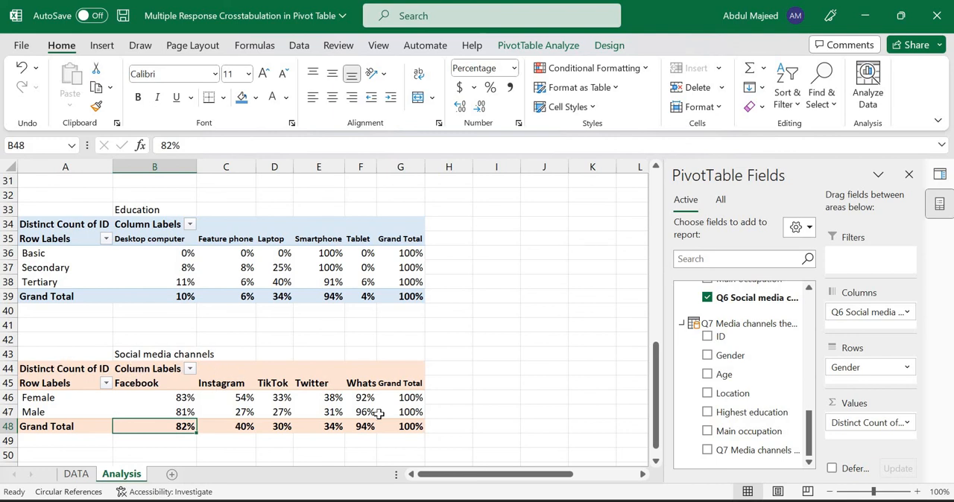
drag(52, 369, 380, 428)
key(ctrl+c)
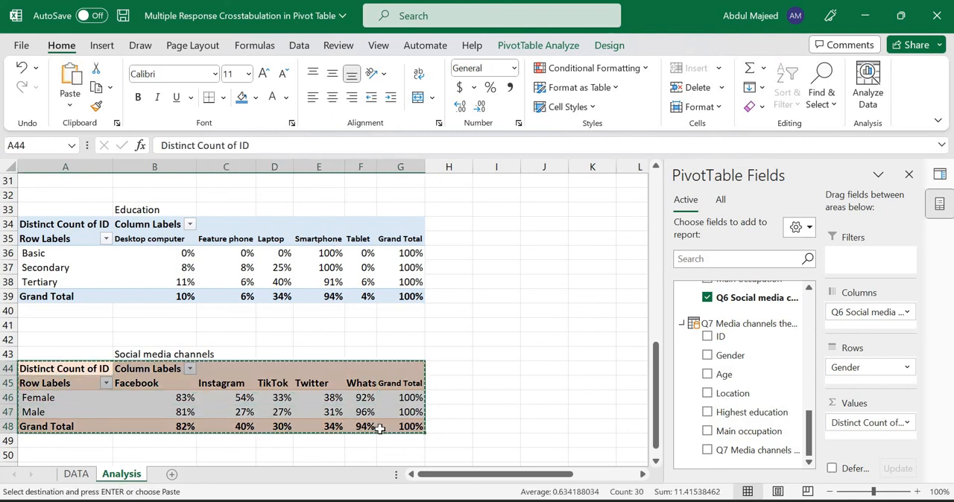
key(Down)
key(Down)
key(Down)
key(Down)
key(Down)
key(Down)
key(Down)
key(Down)
key(Down)
key(Down)
key(Down)
key(Down)
key(Up)
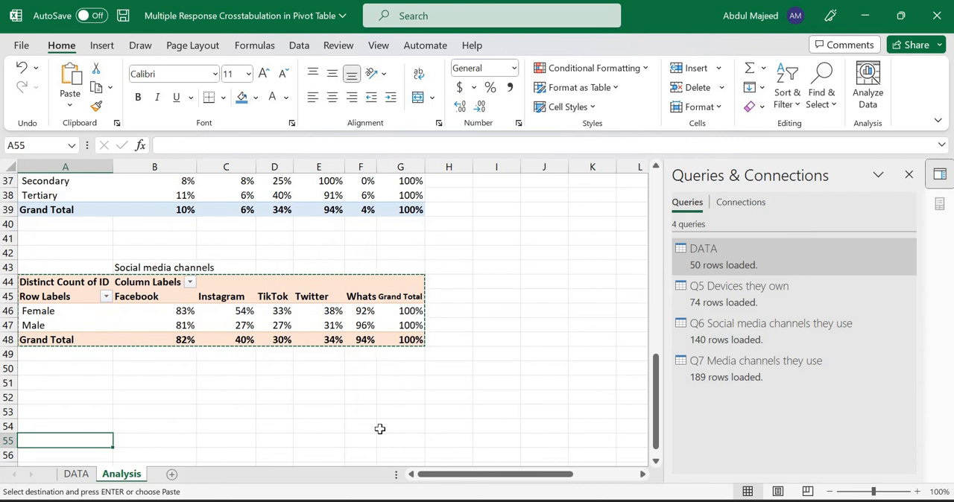
key(Up)
key(ctrl+v)
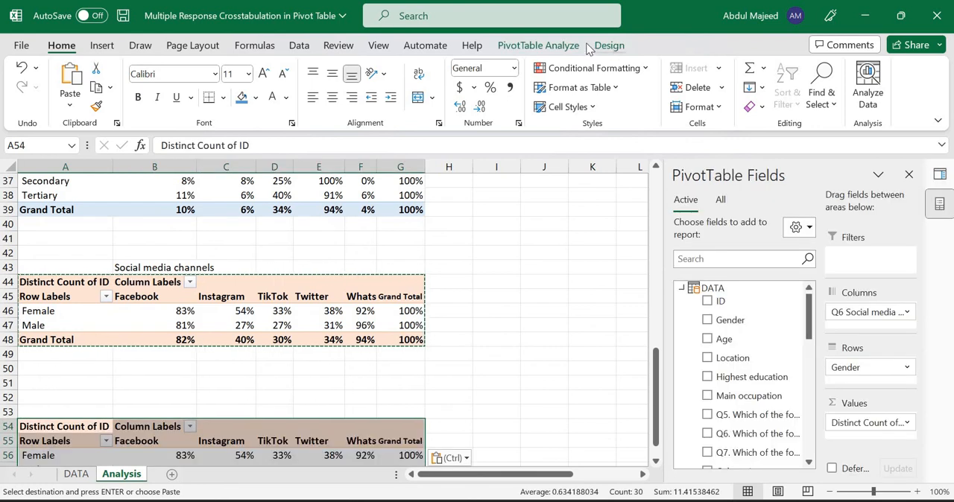
Apply the yellow pivot style to the table pasted at A54 and enter the heading Media channles in cell B52
click(590, 46)
click(654, 87)
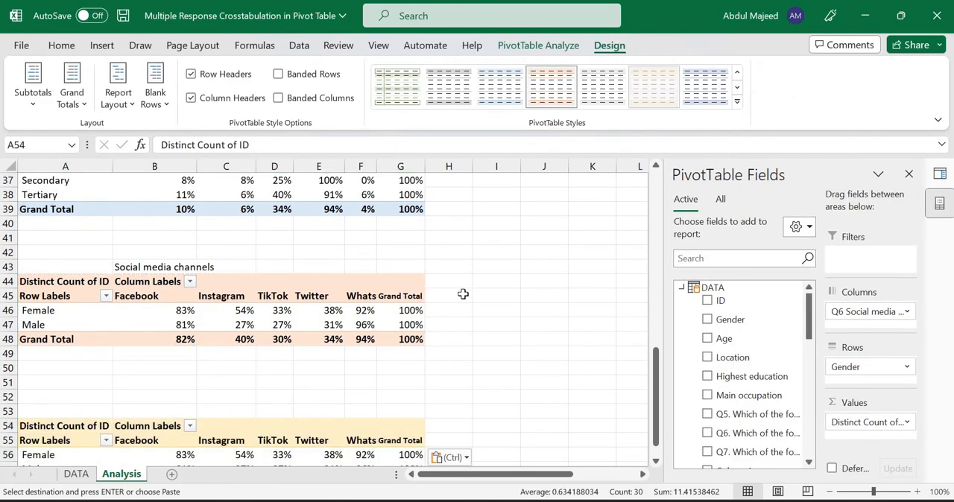
click(170, 403)
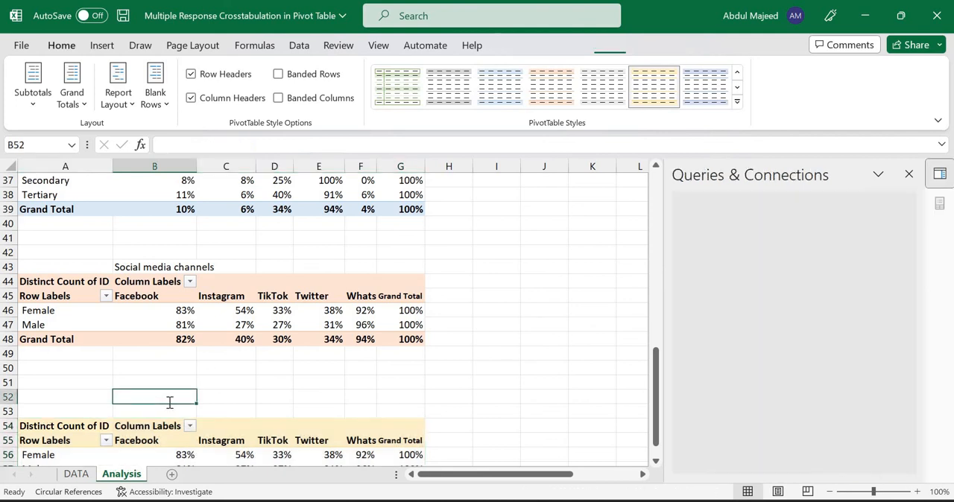
text(,)
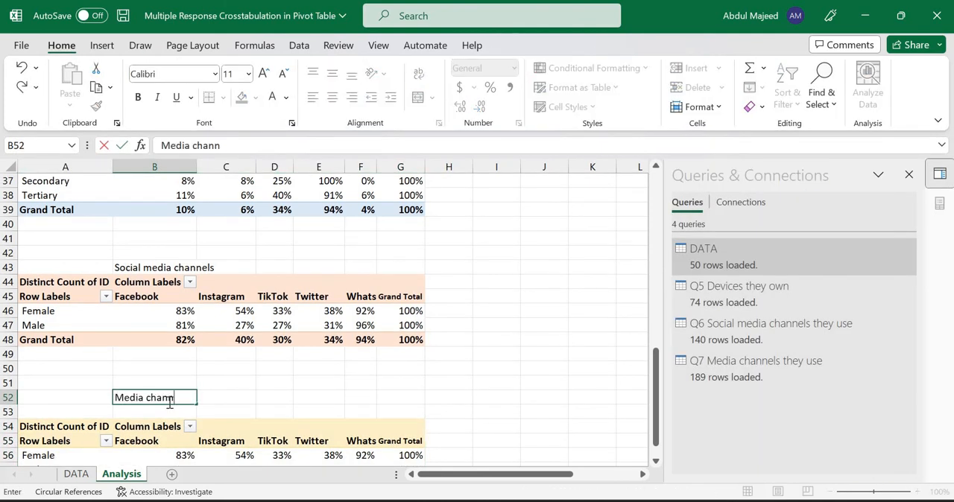
click(136, 440)
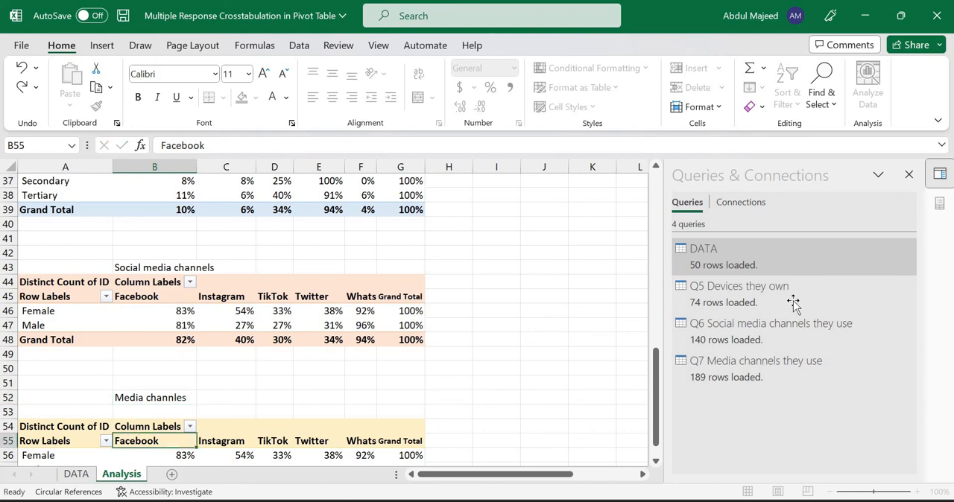
Replace the yellow pivot table's row field with Gender from the Q7 Media channels they use table, dismissing the relationships notice
click(681, 289)
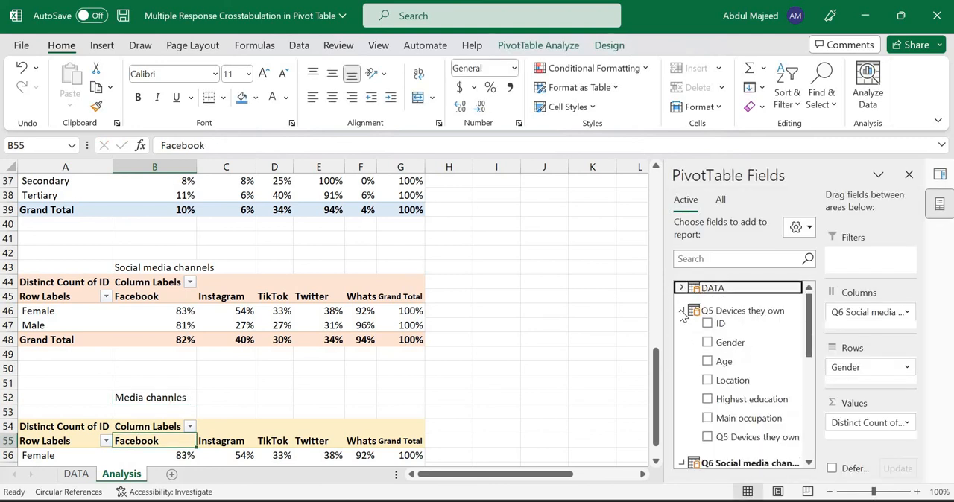
click(681, 310)
click(682, 334)
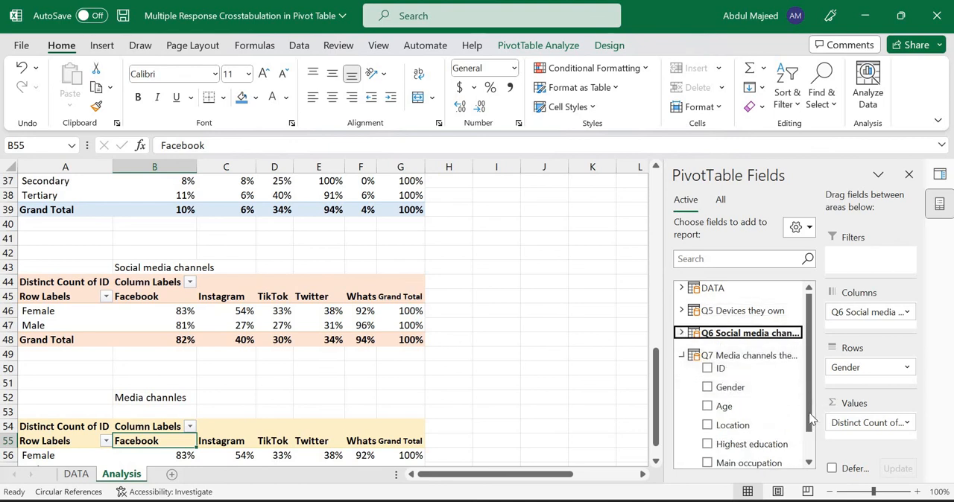
scroll(813, 409, down, 2)
mouse_move(849, 368)
mouse_down()
mouse_move(744, 342)
mouse_move(738, 373)
mouse_move(782, 361)
mouse_move(849, 368)
mouse_up()
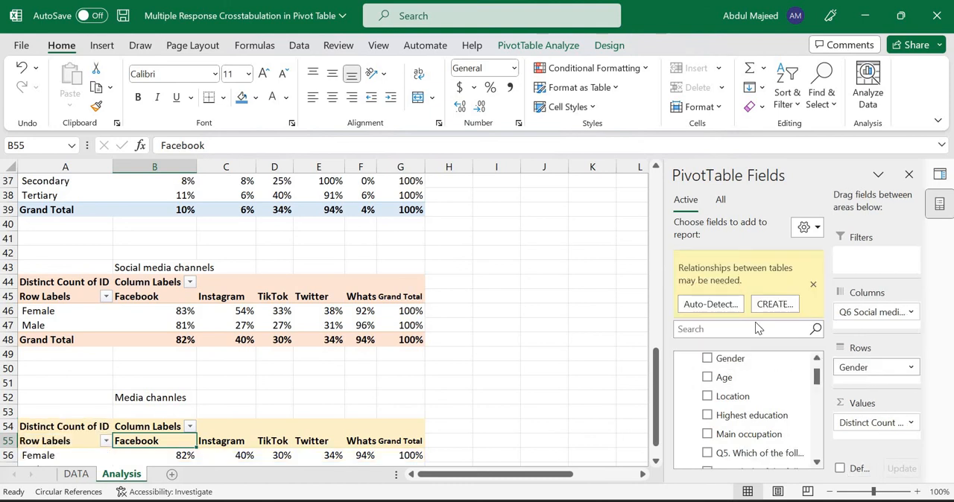
click(812, 285)
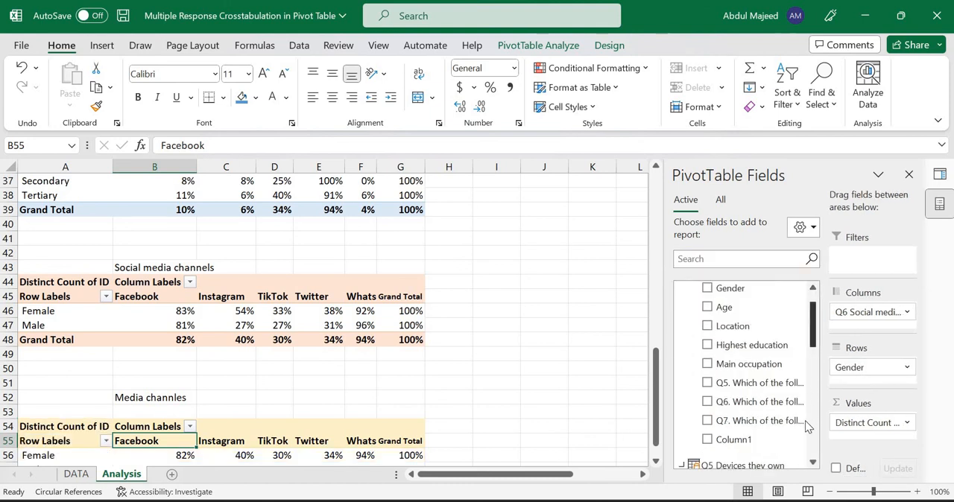
Replace the yellow pivot table's column field with Q7 Media channels they use and its value field with the Q7 table's ID
scroll(805, 420, down, 6)
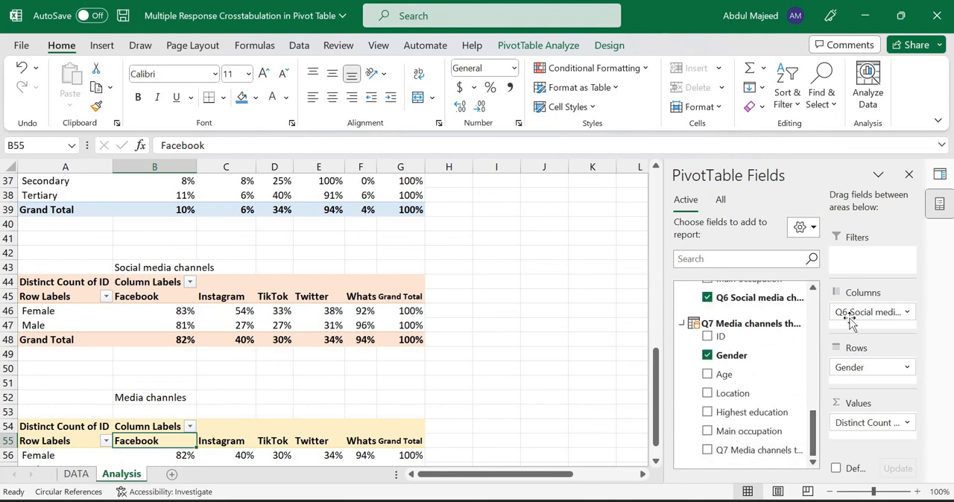
drag(850, 314, 569, 439)
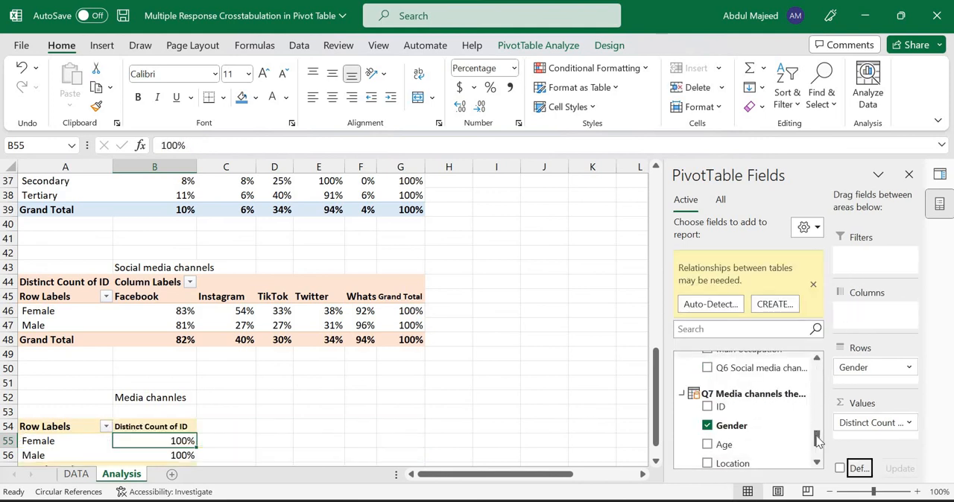
scroll(817, 455, down, 2)
drag(753, 450, 855, 321)
drag(850, 422, 779, 389)
drag(721, 338, 840, 425)
Summarize the yellow pivot table's ID value field by Distinct Count
click(849, 422)
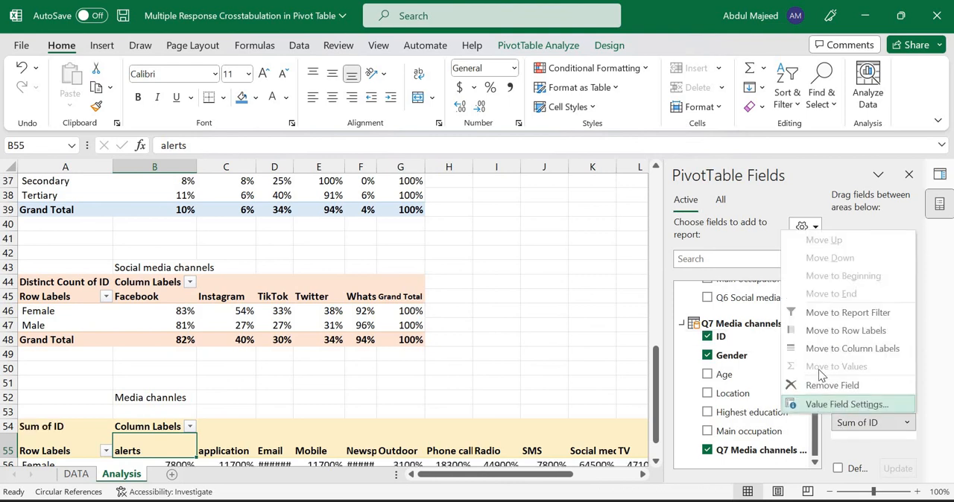
click(846, 405)
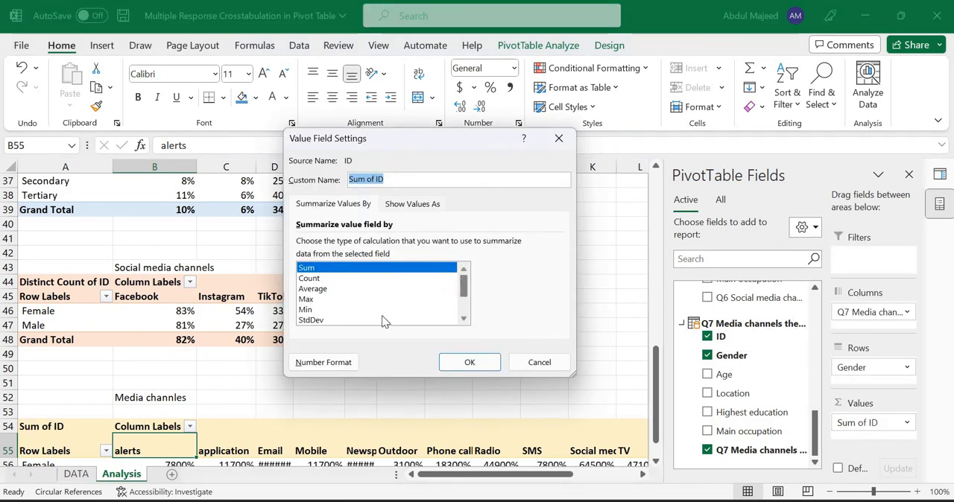
scroll(382, 315, down, 2)
click(358, 318)
click(471, 362)
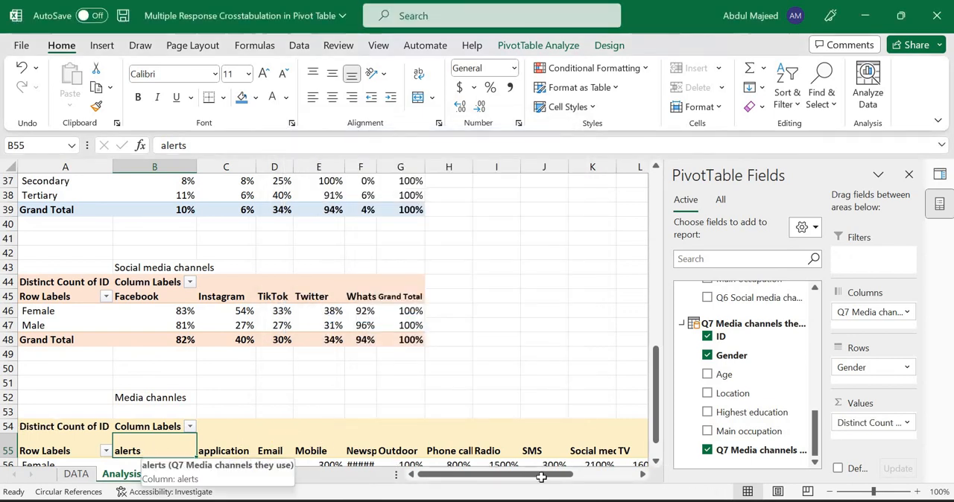
Format the yellow pivot table's cells B55:O58 as Number without decimals
drag(541, 477, 607, 439)
click(482, 69)
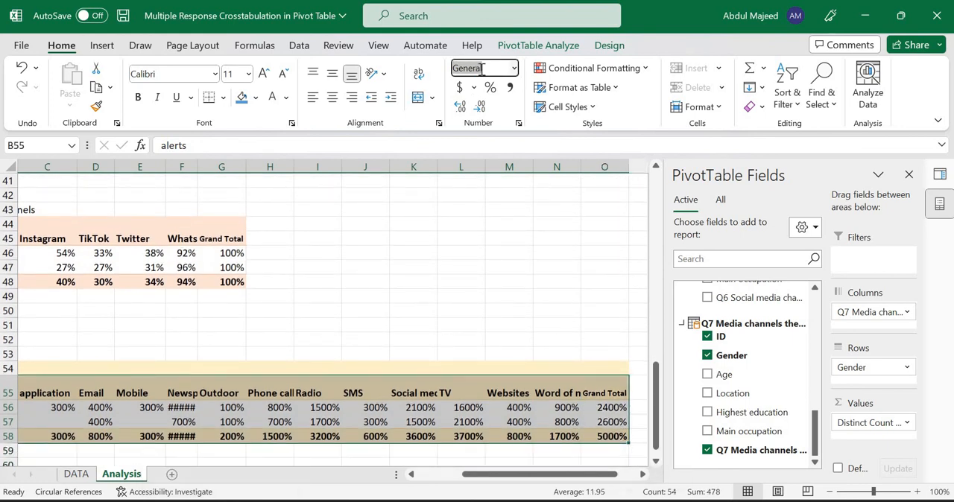
text(Number)
key(Return)
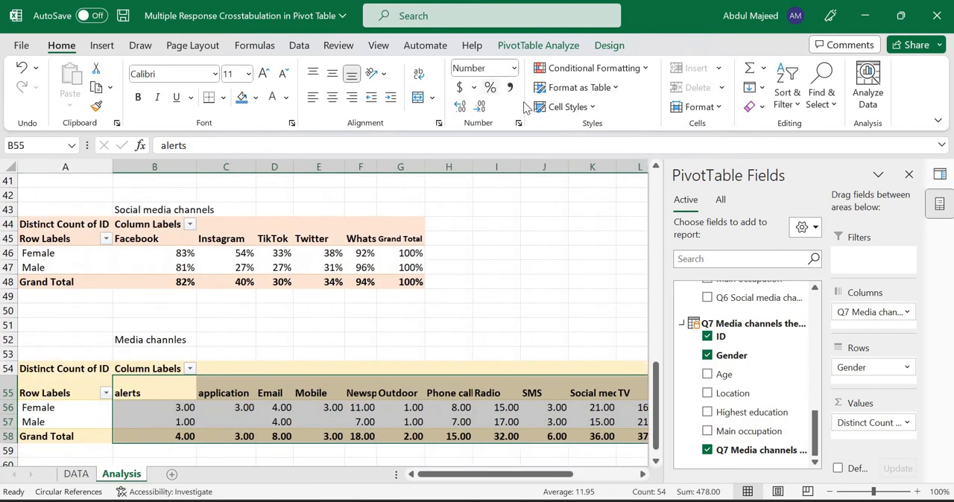
click(481, 106)
click(481, 106)
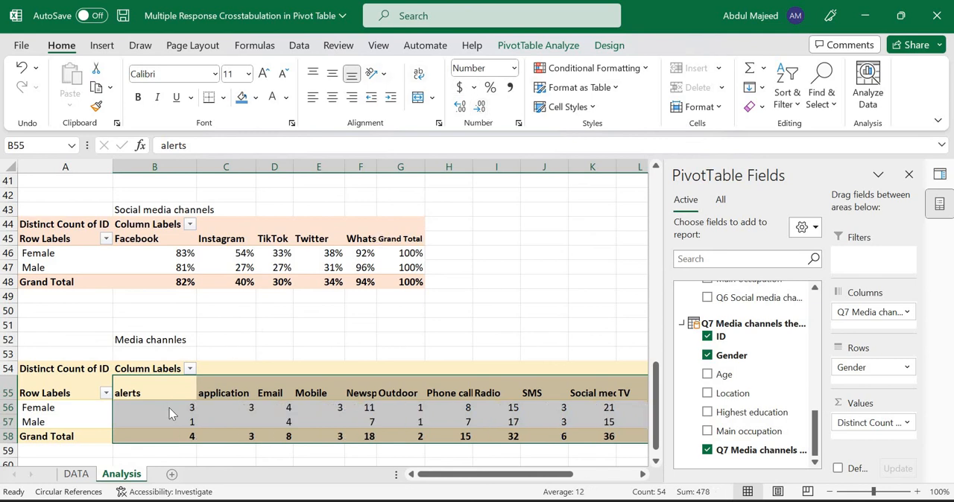
Show the yellow pivot table's values as % of Row Total, formatting B56:O58 as percentages without decimals and with middle alignment
right_click(169, 414)
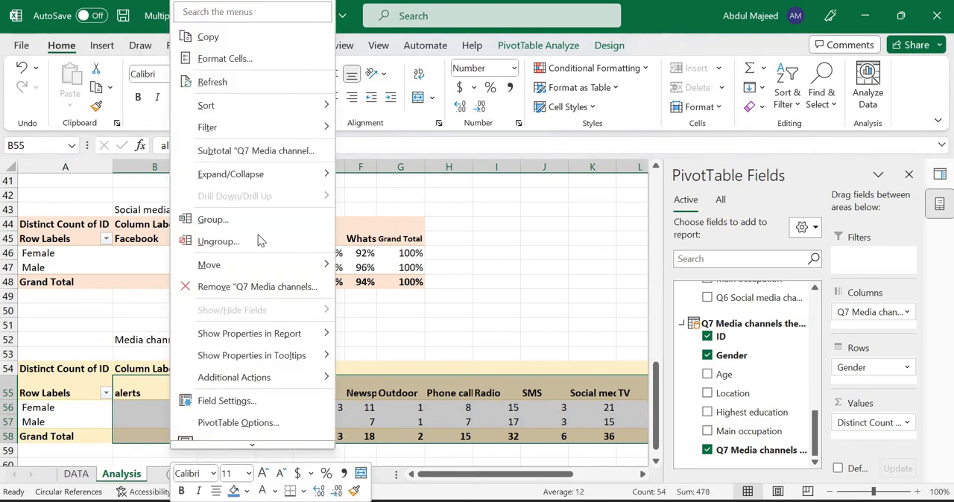
click(151, 421)
click(151, 421)
right_click(153, 421)
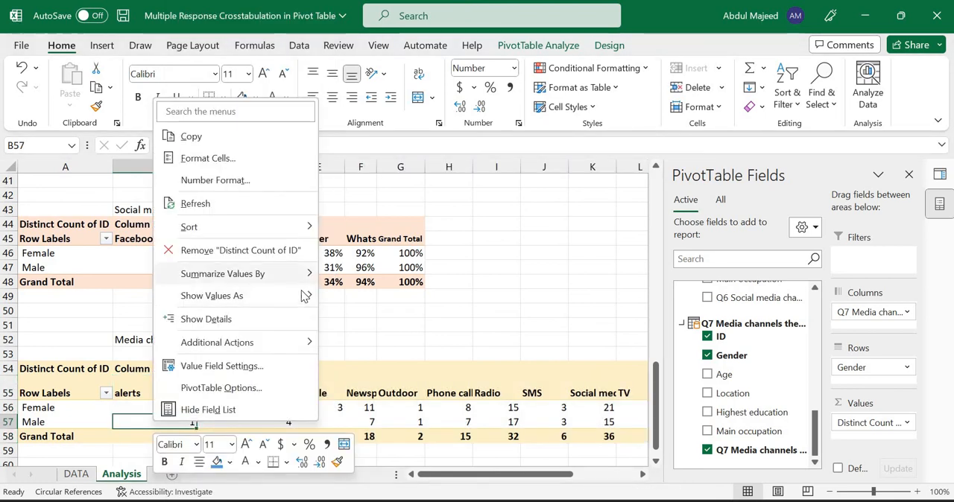
mouse_move(306, 296)
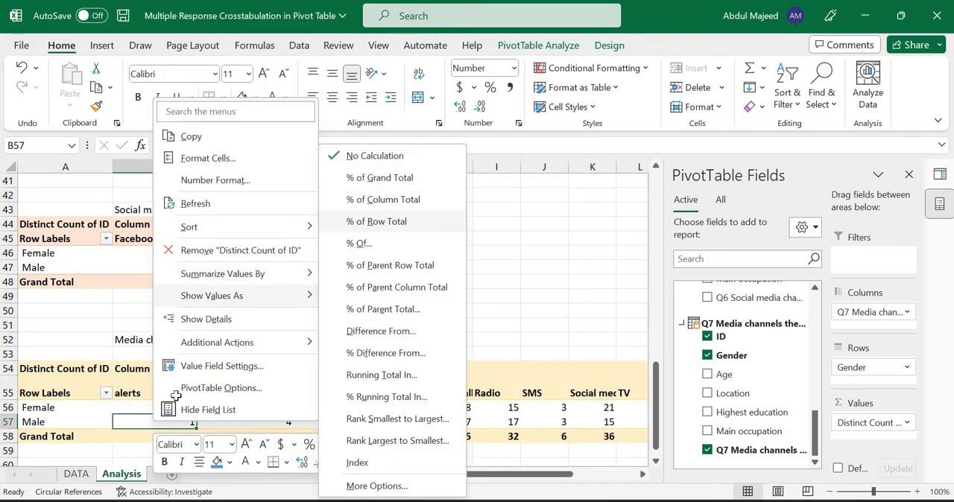
click(377, 221)
drag(163, 404, 611, 438)
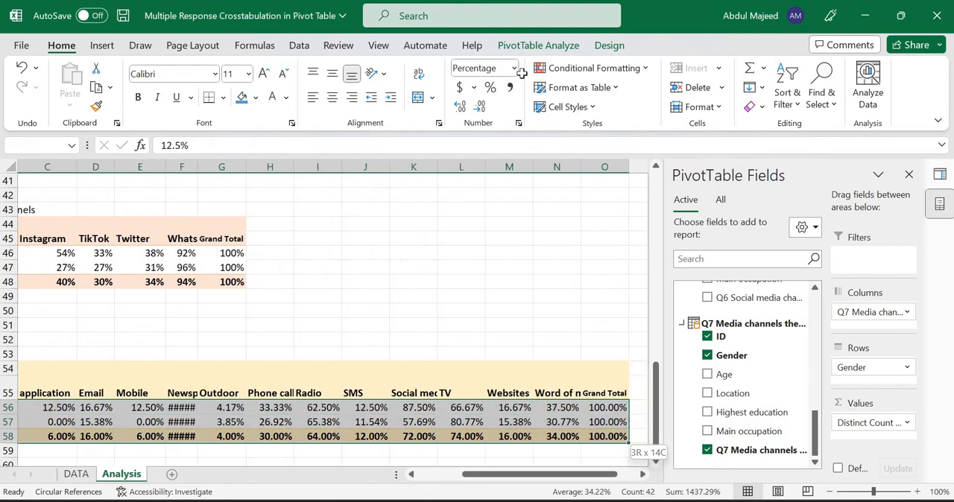
click(332, 75)
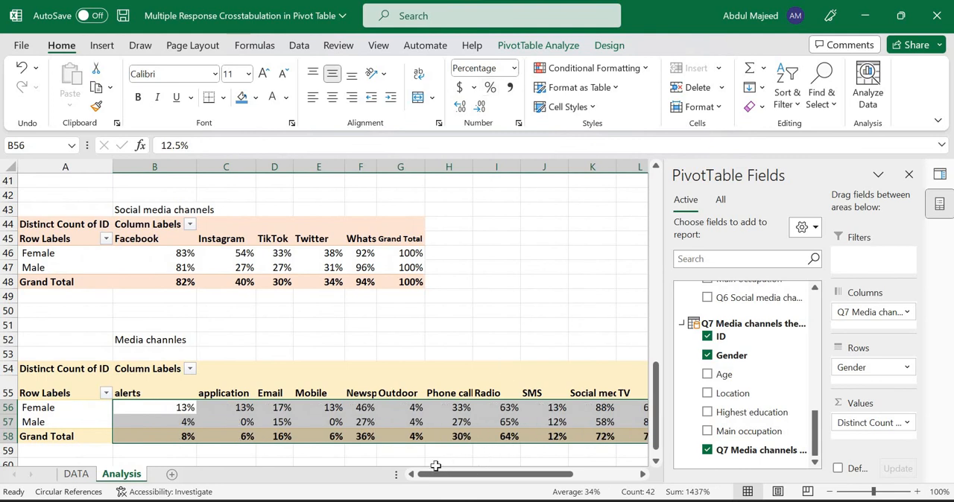
Sort the yellow pivot table's media channel columns from largest to smallest by their Grand Total row values
right_click(176, 442)
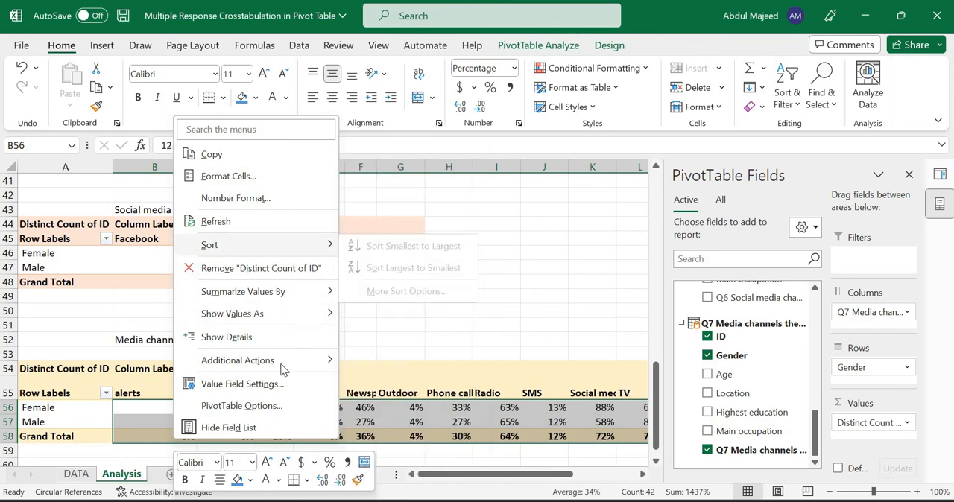
click(158, 434)
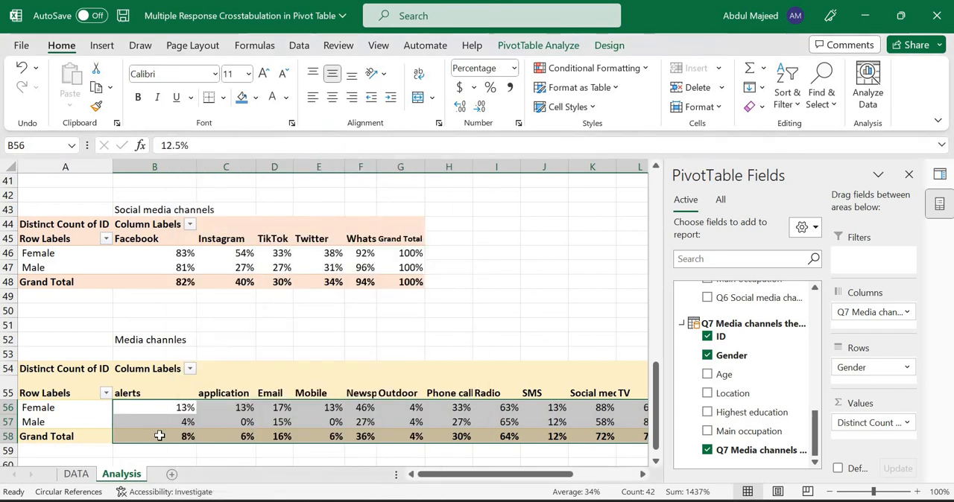
right_click(173, 436)
mouse_move(283, 241)
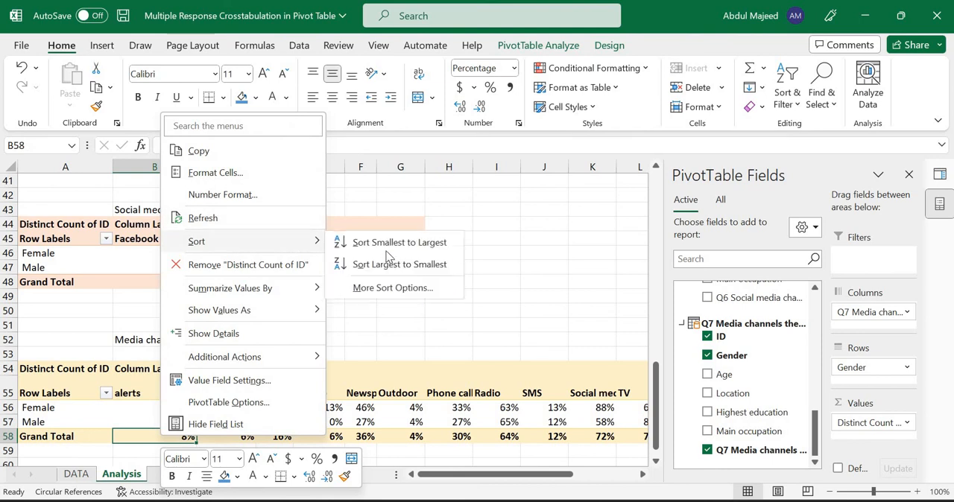
click(387, 262)
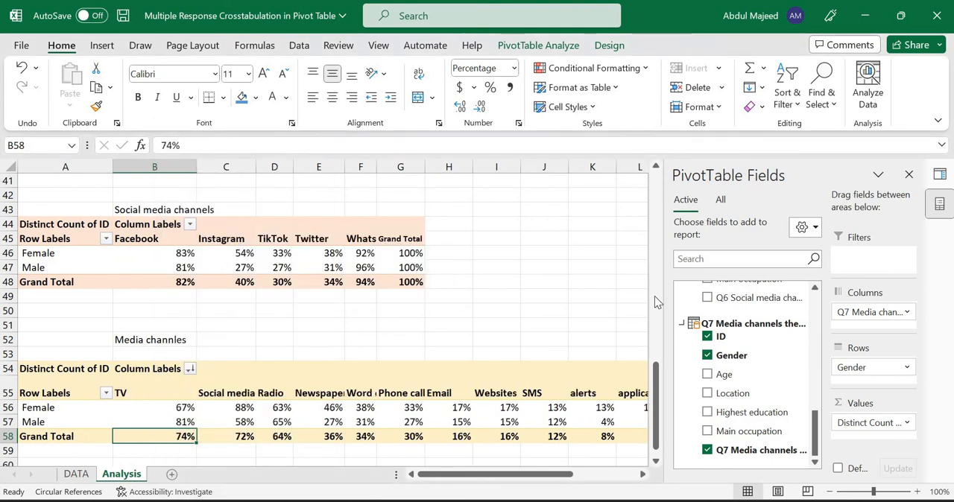
Select the Feature phone column, C7:C10, in the Gender pivot table at the start of the sheet
drag(656, 406, 199, 304)
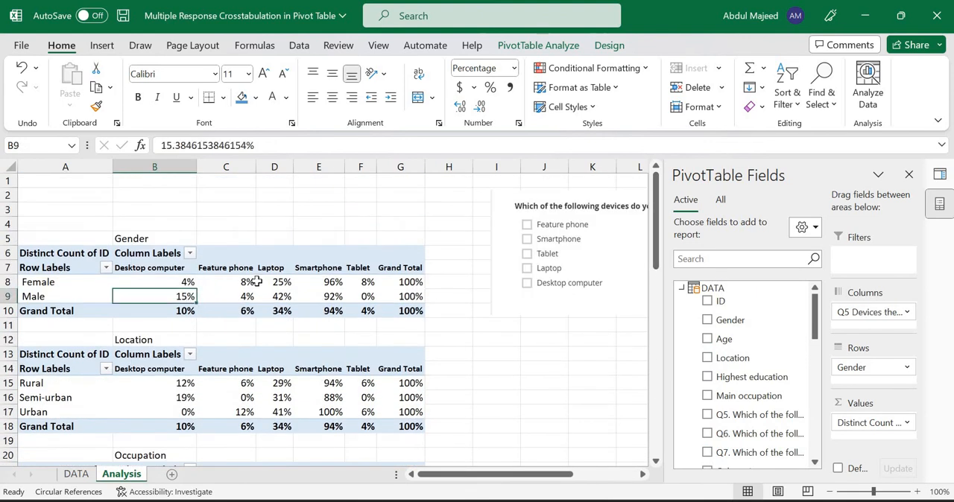
mouse_move(257, 281)
click(247, 258)
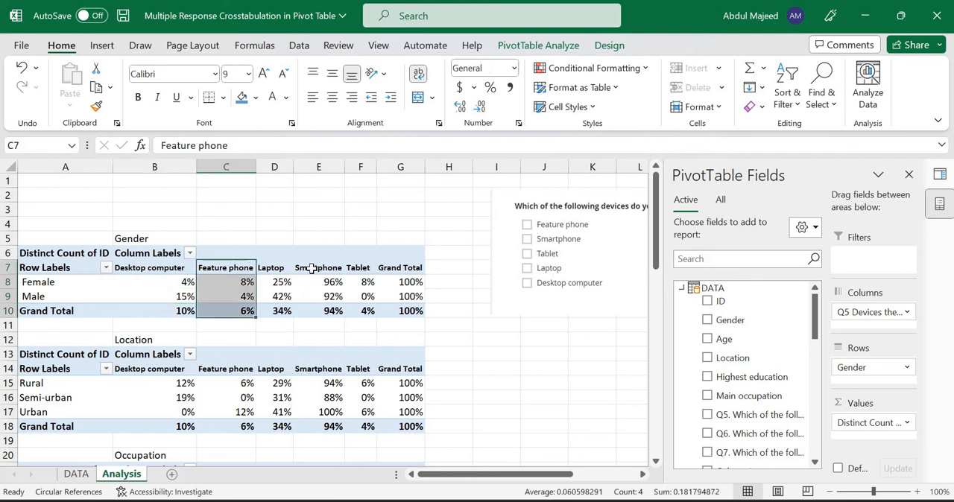